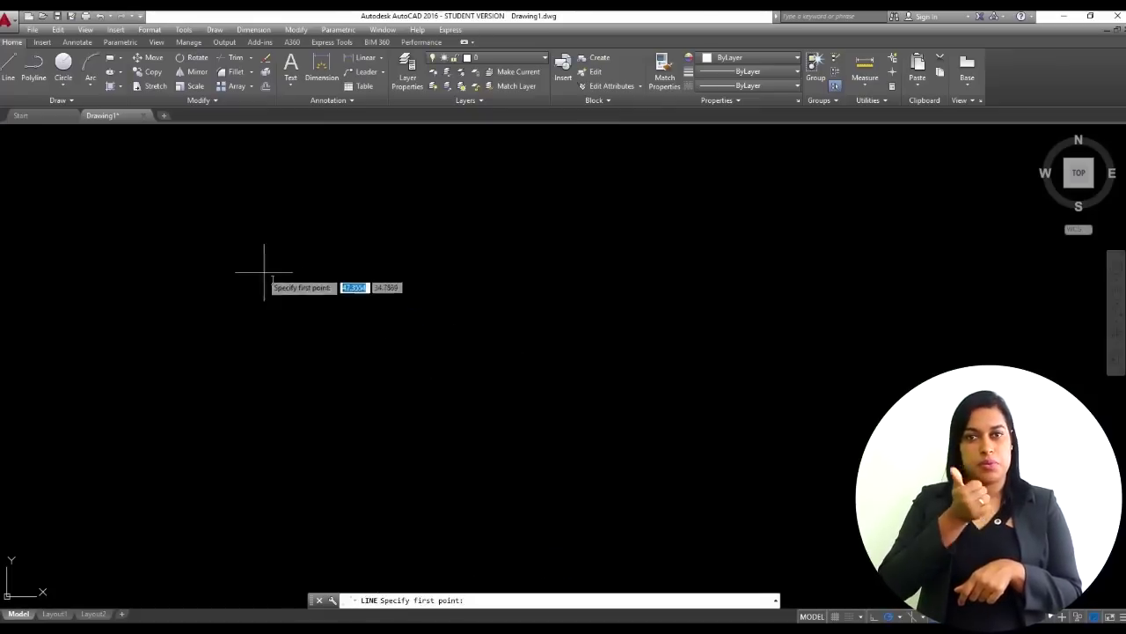
- Draw a closed 20 by 5 rectangle from individual lines in the middle of the drawing area
{"action": "left_click", "coordinate": [344, 288]}
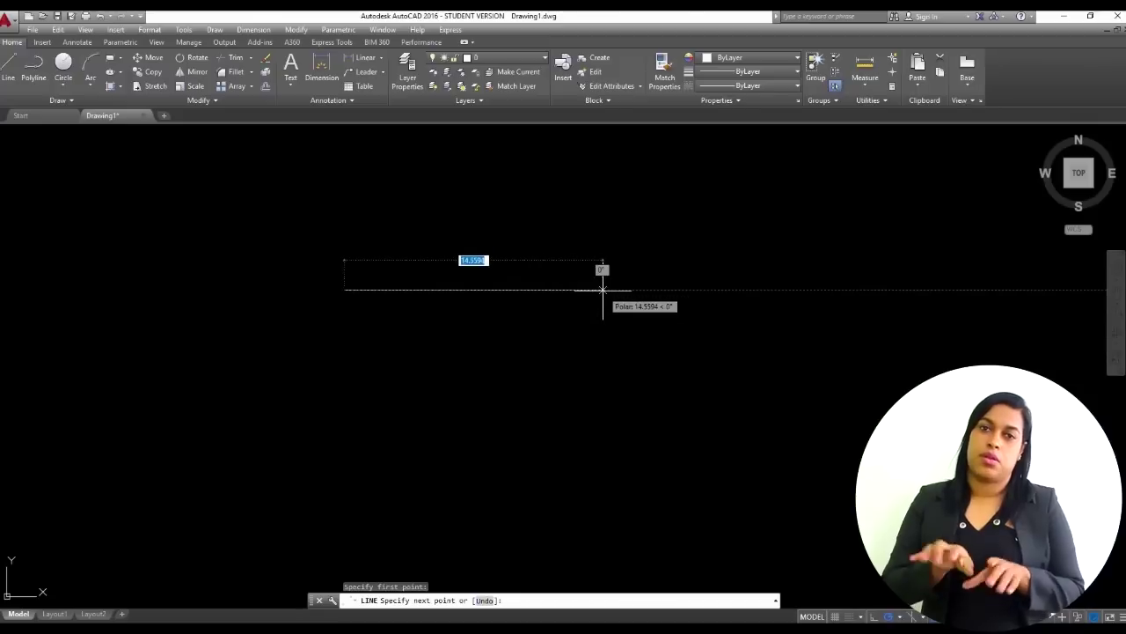
{"action": "key", "text": "BackSpace"}
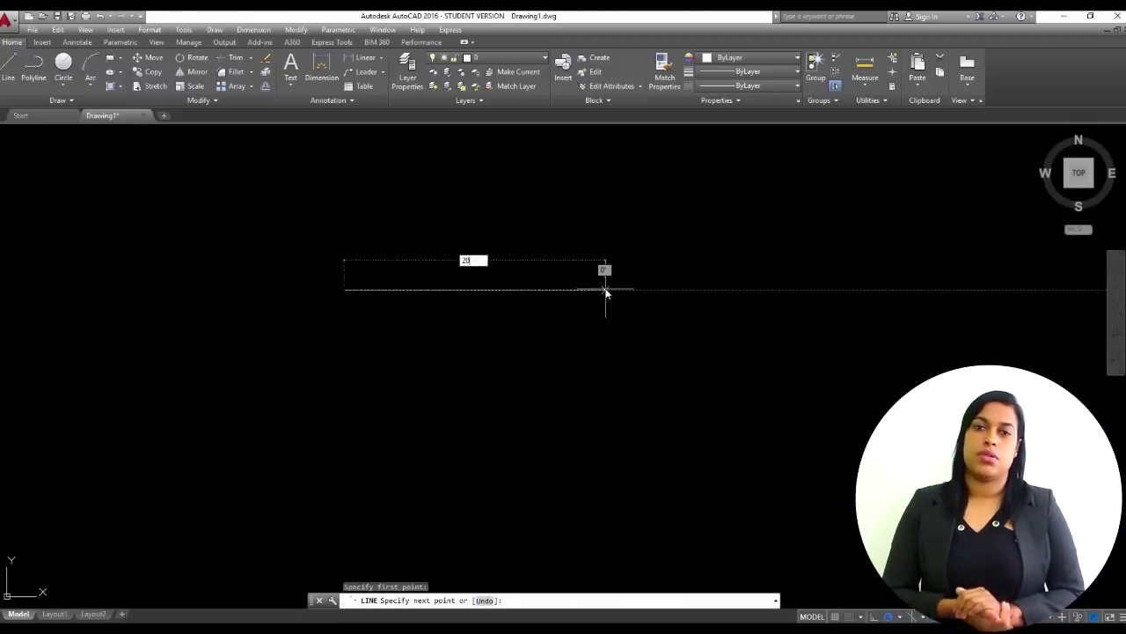
{"action": "key", "text": "Return"}
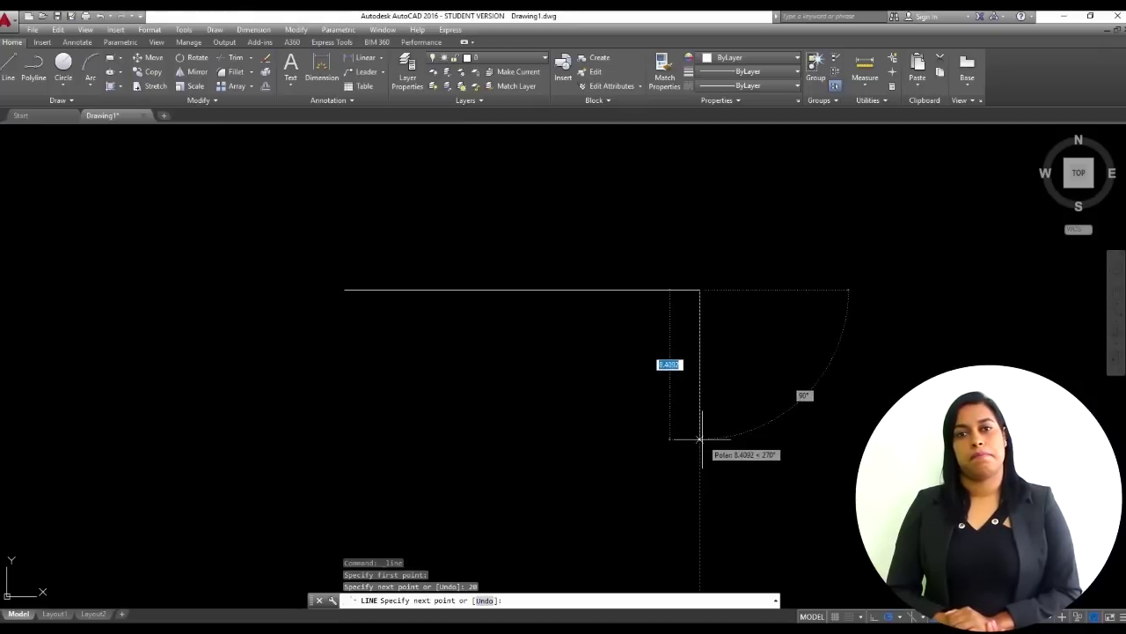
{"action": "type", "text": "8"}
{"action": "key", "text": "Return"}
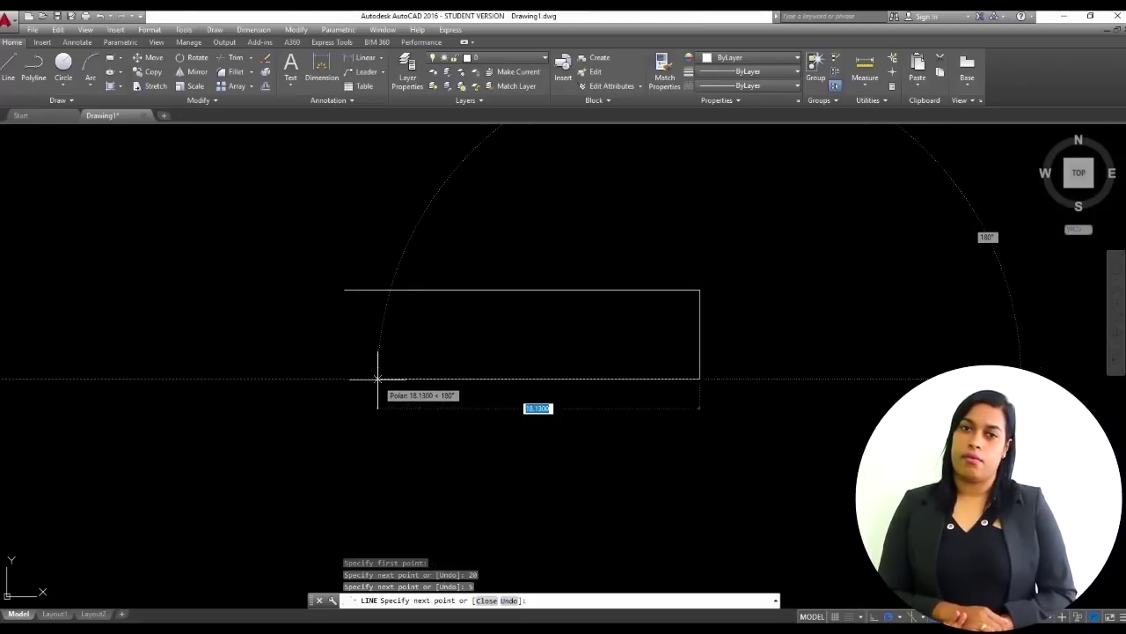
{"action": "type", "text": "20"}
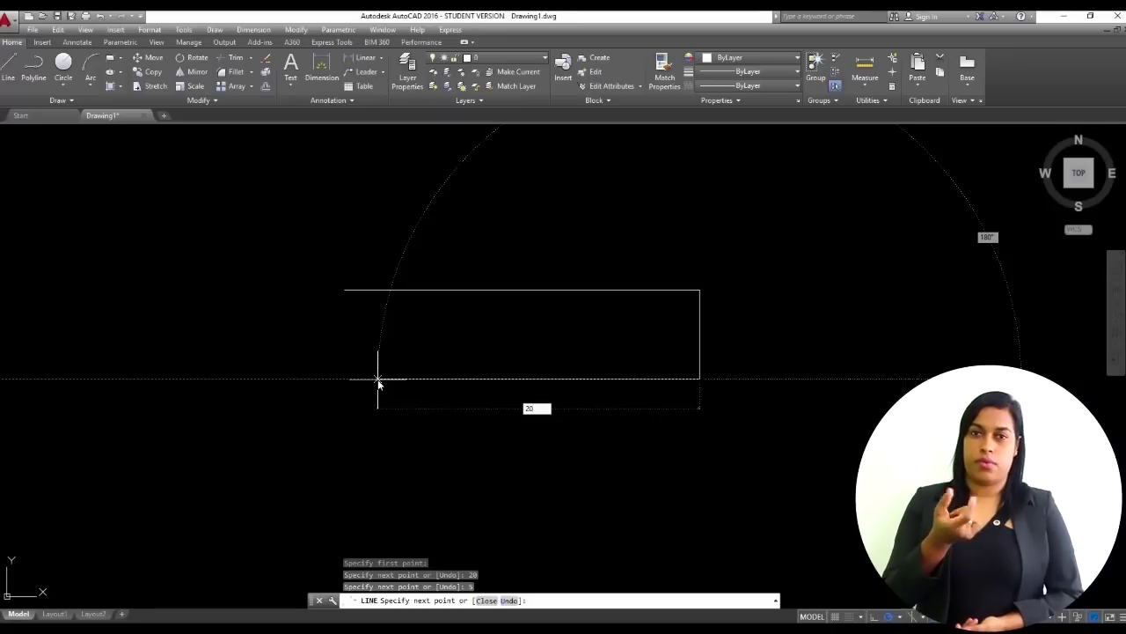
{"action": "key", "text": "Return"}
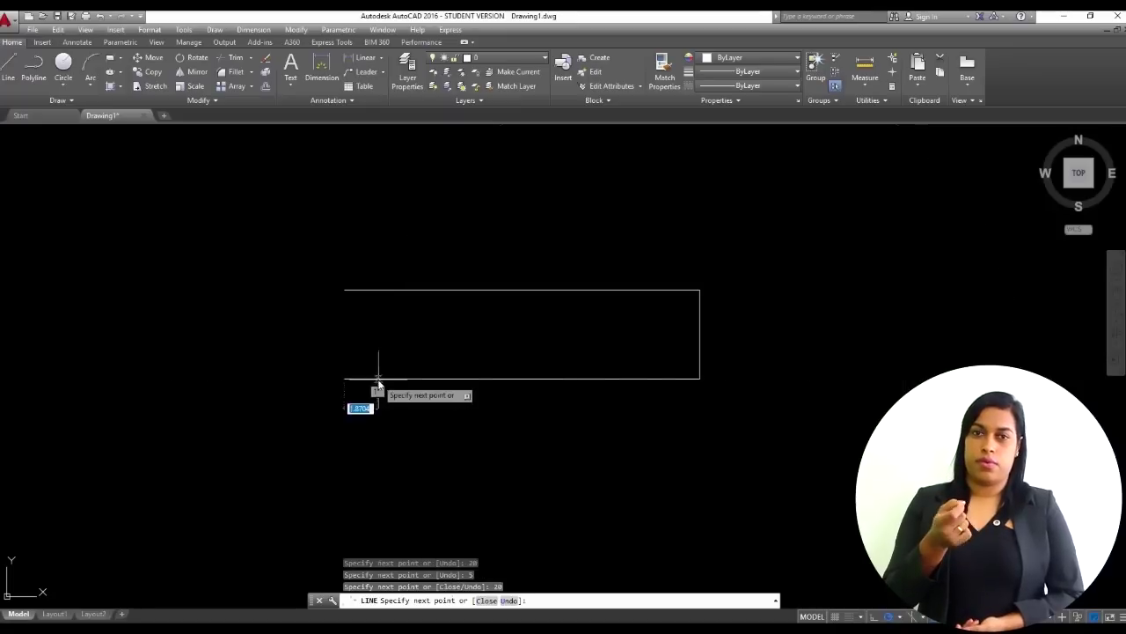
{"action": "left_click", "coordinate": [344, 290]}
{"action": "key", "text": "Escape"}
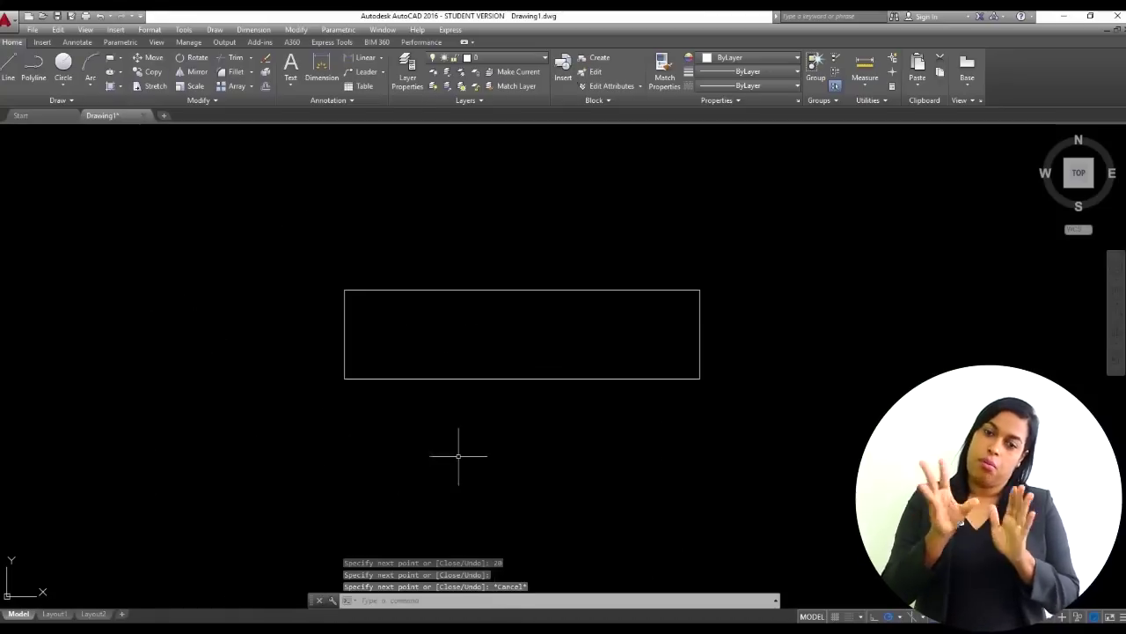
- Draw a freehand closed six-sided polygon with the Line command beside the rectangle's left edge
{"action": "left_click", "coordinate": [10, 70]}
{"action": "left_click", "coordinate": [160, 246]}
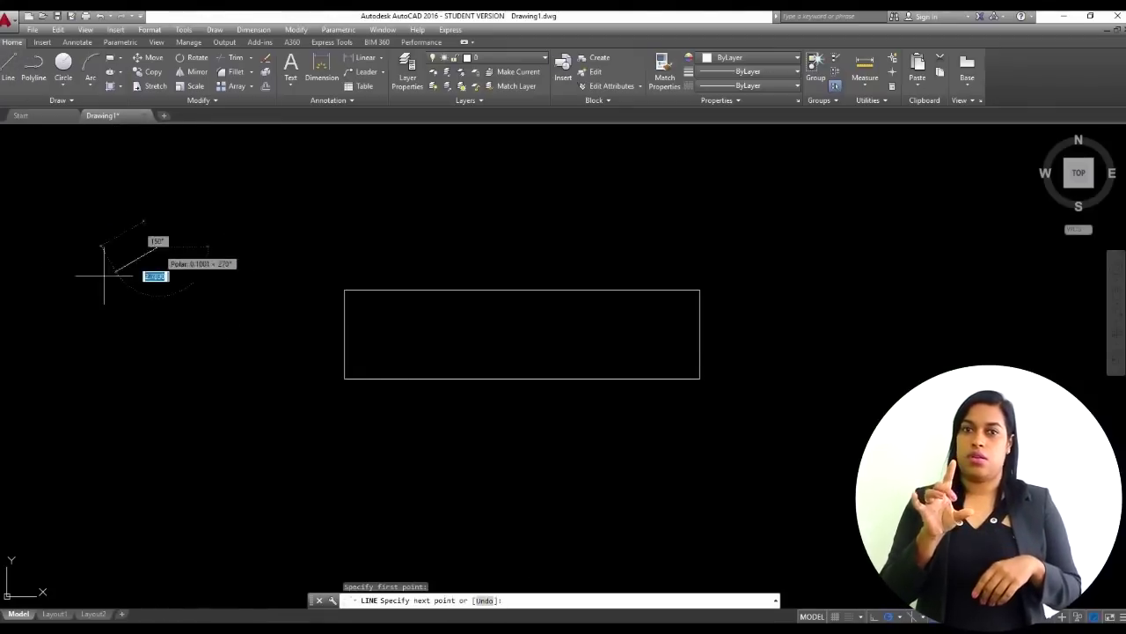
{"action": "left_click", "coordinate": [54, 294]}
{"action": "left_click", "coordinate": [80, 399]}
{"action": "left_click", "coordinate": [196, 430]}
{"action": "left_click", "coordinate": [309, 380]}
{"action": "left_click", "coordinate": [292, 299]}
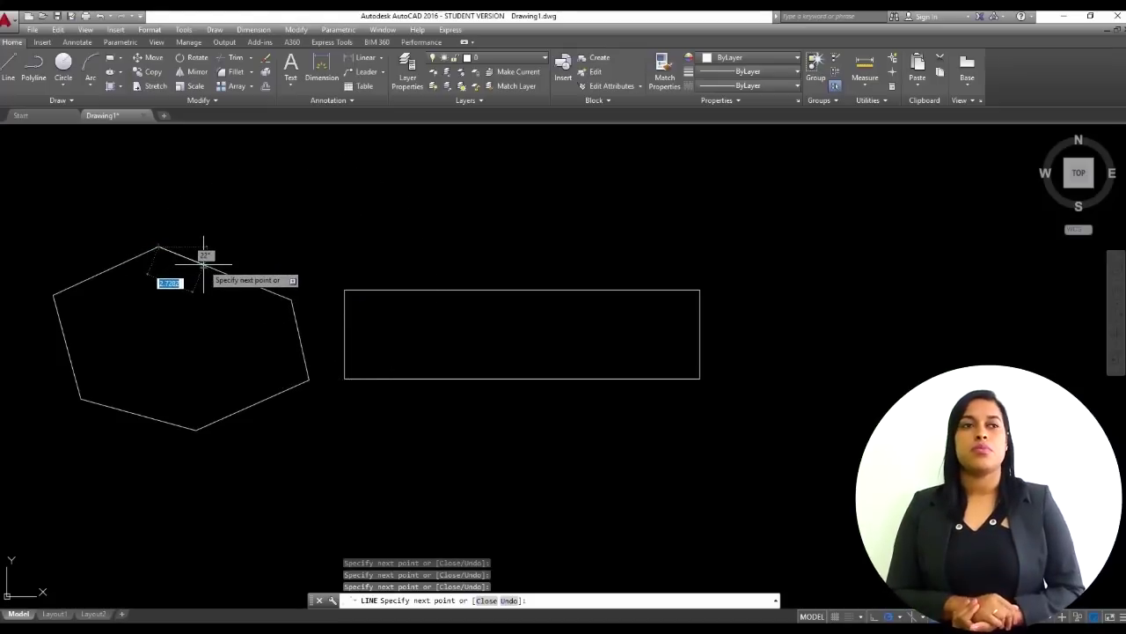
{"action": "key", "text": "Escape"}
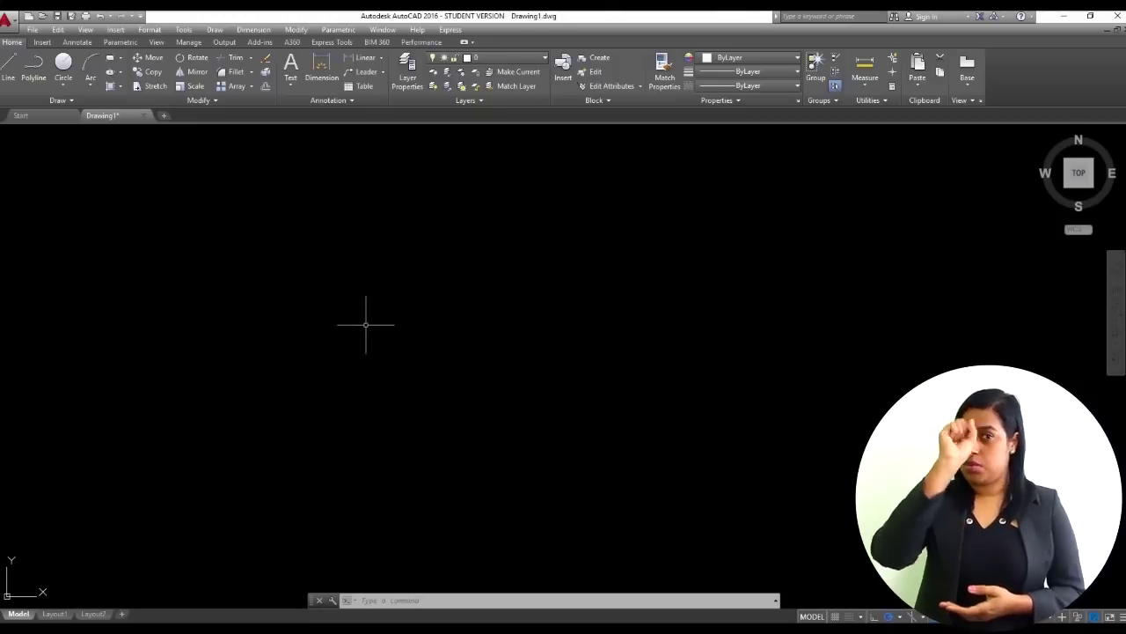
- Draw a circle with a radius of 5 in the empty drawing area and undo it
{"action": "left_click", "coordinate": [63, 60]}
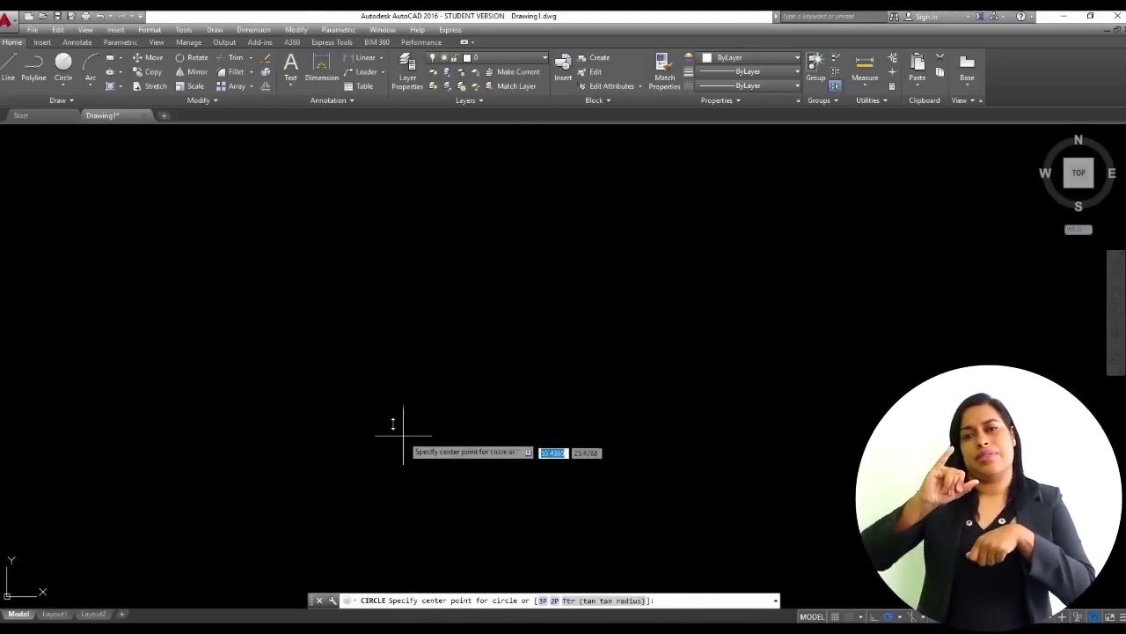
{"action": "left_click", "coordinate": [385, 348]}
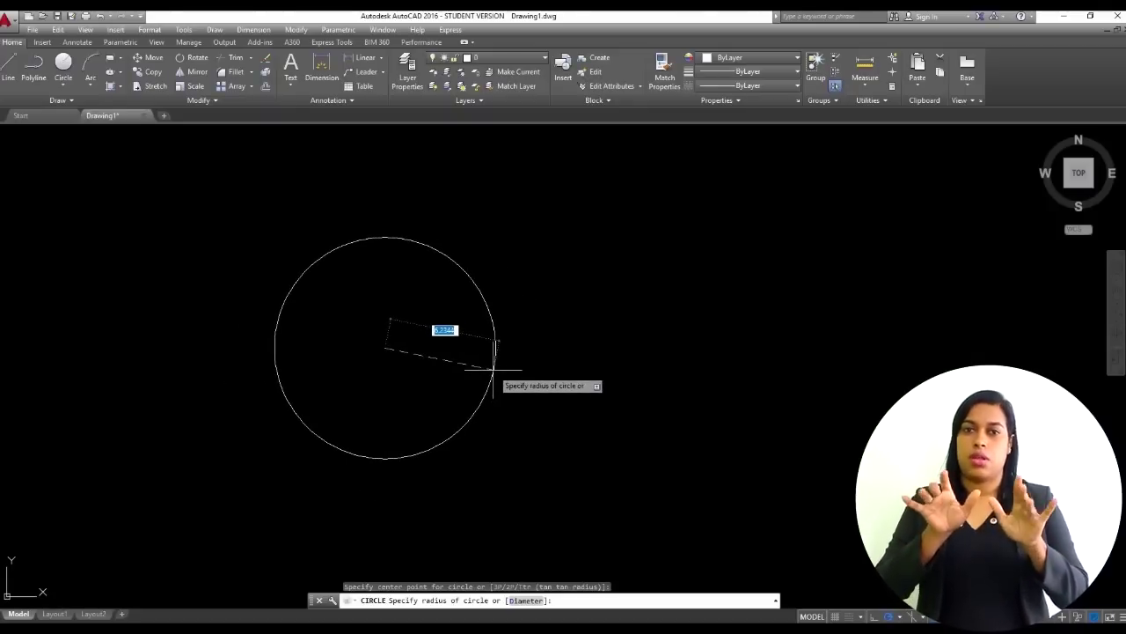
{"action": "key", "text": "Return"}
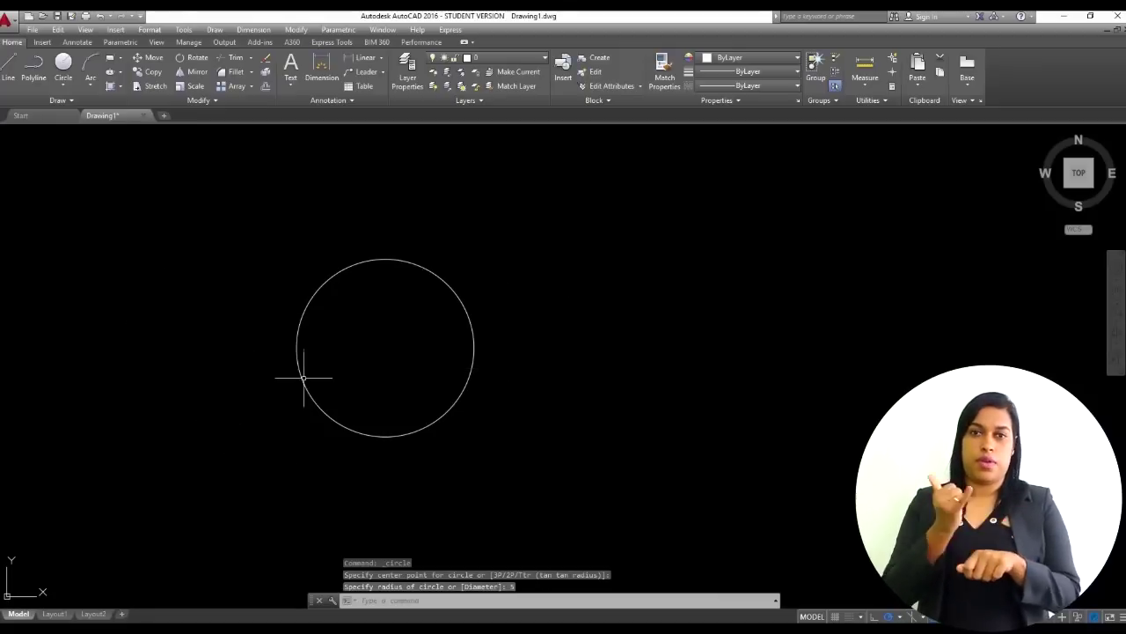
{"action": "key", "text": "ctrl+z"}
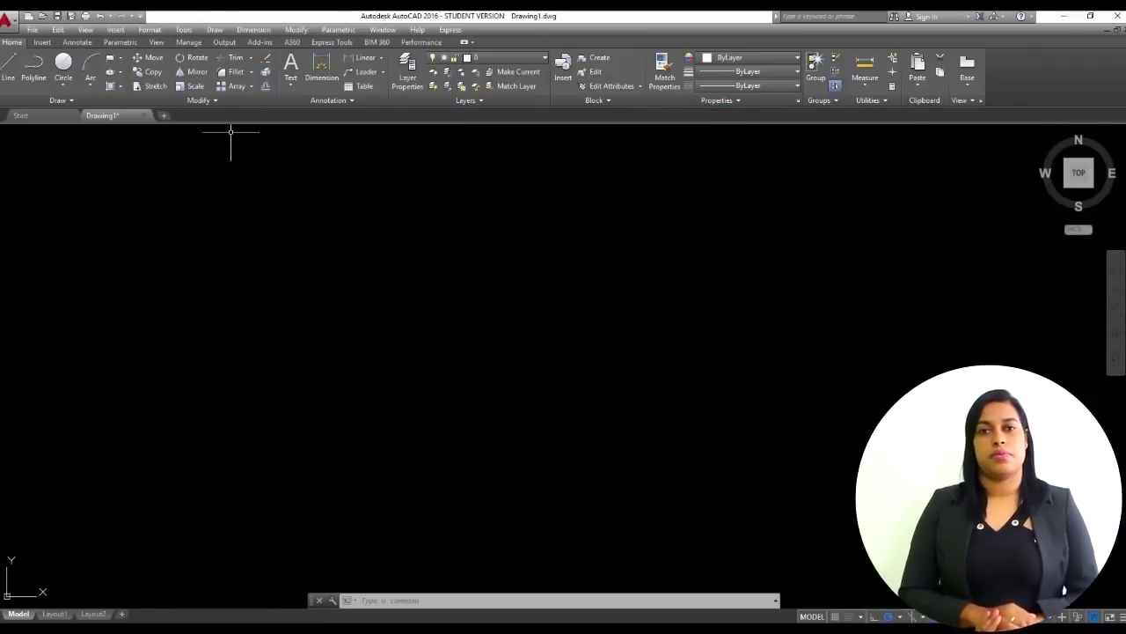
- Draw a single horizontal line across the middle of the empty drawing area
{"action": "left_click", "coordinate": [9, 67]}
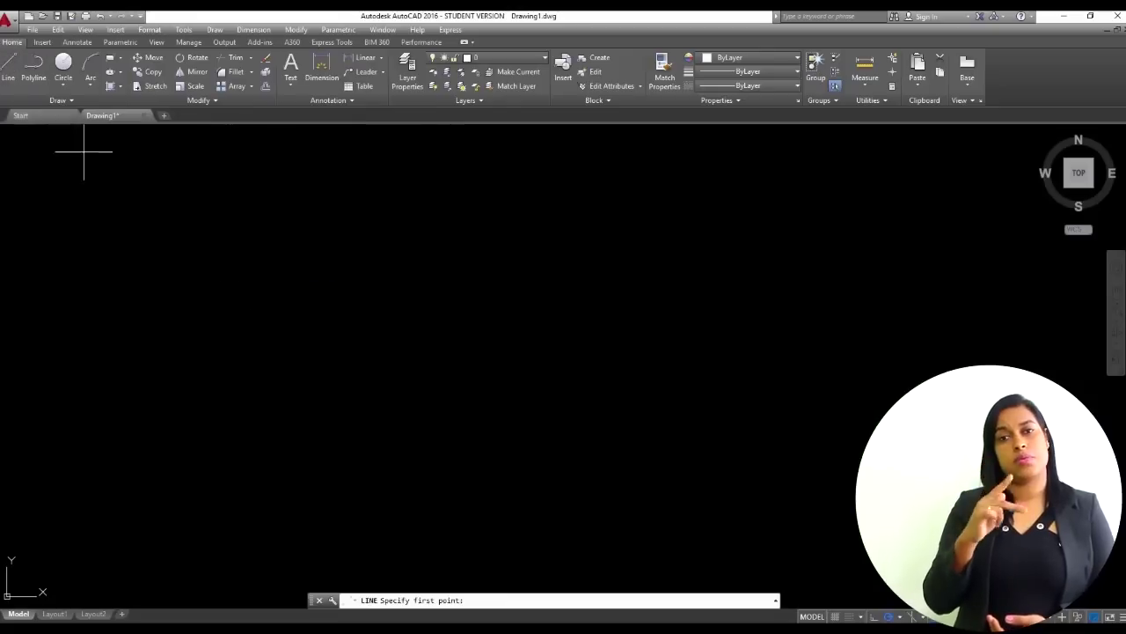
{"action": "left_click", "coordinate": [315, 355]}
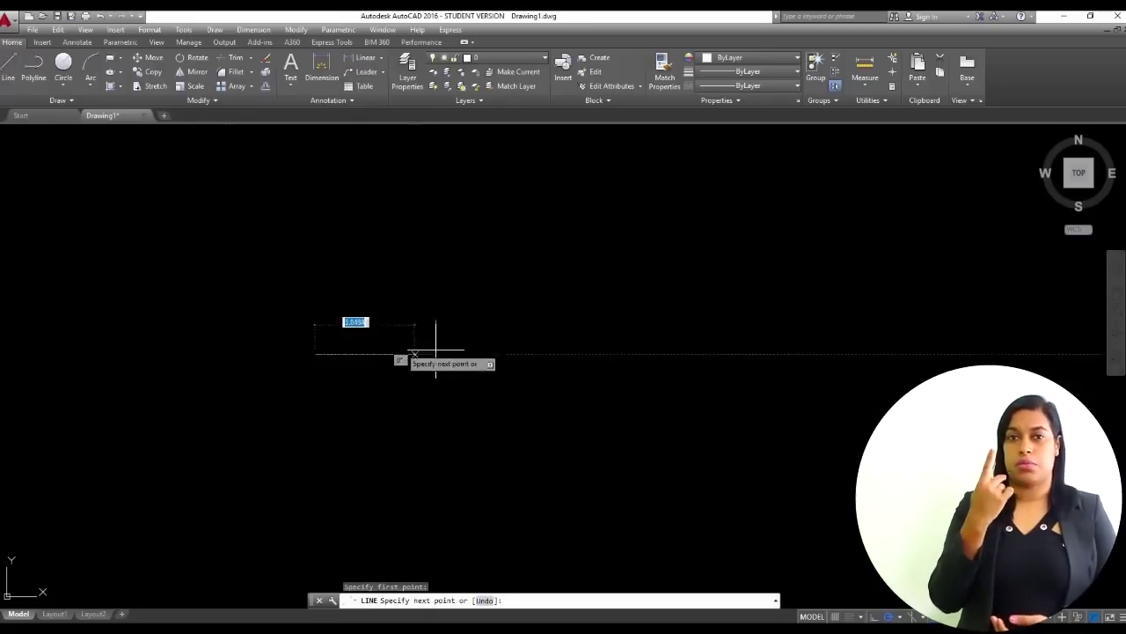
{"action": "left_click", "coordinate": [581, 355]}
{"action": "key", "text": "Return"}
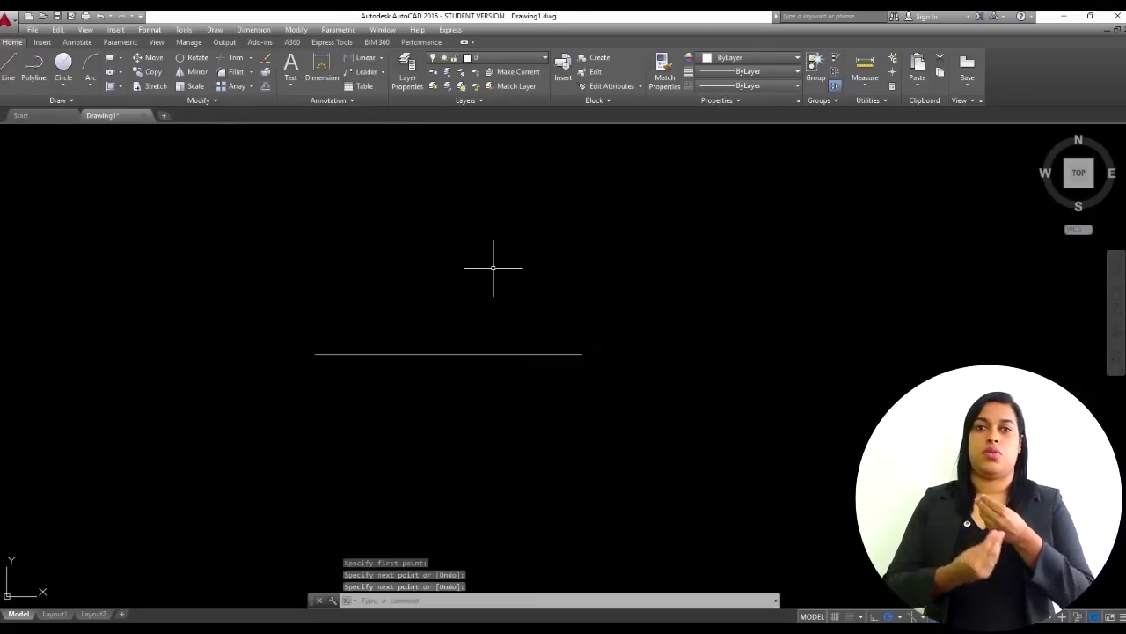
{"action": "type", "text": "tr"}
{"action": "key", "text": "Return"}
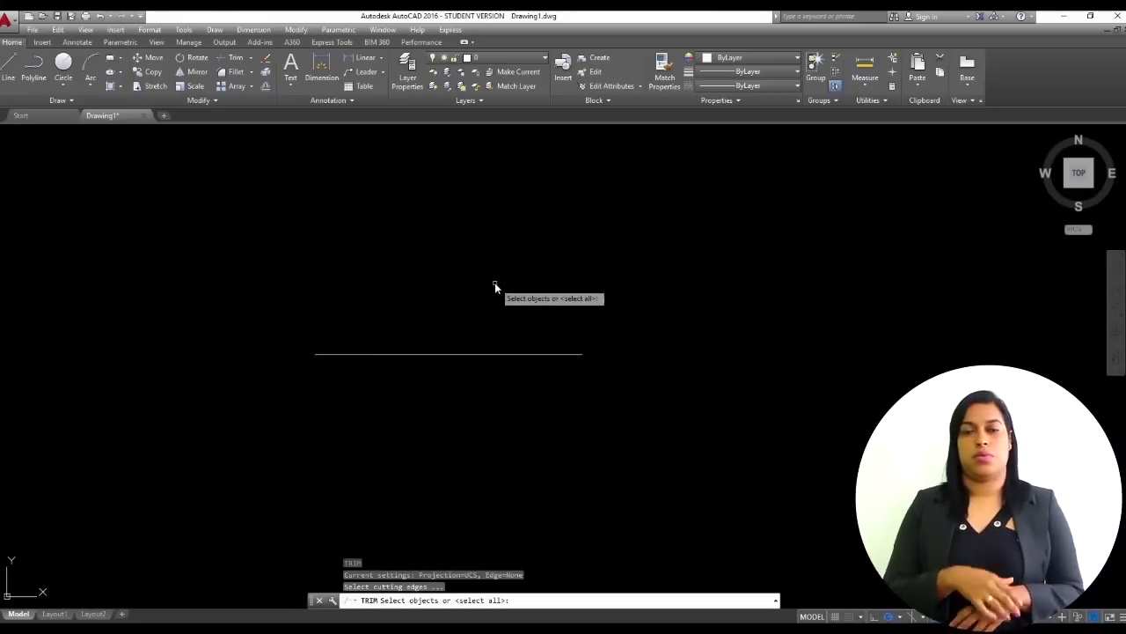
{"action": "key", "text": "Escape"}
- Draw a vertical line that crosses the horizontal line right of its midpoint
{"action": "key", "text": "Return"}
{"action": "left_click", "coordinate": [503, 265]}
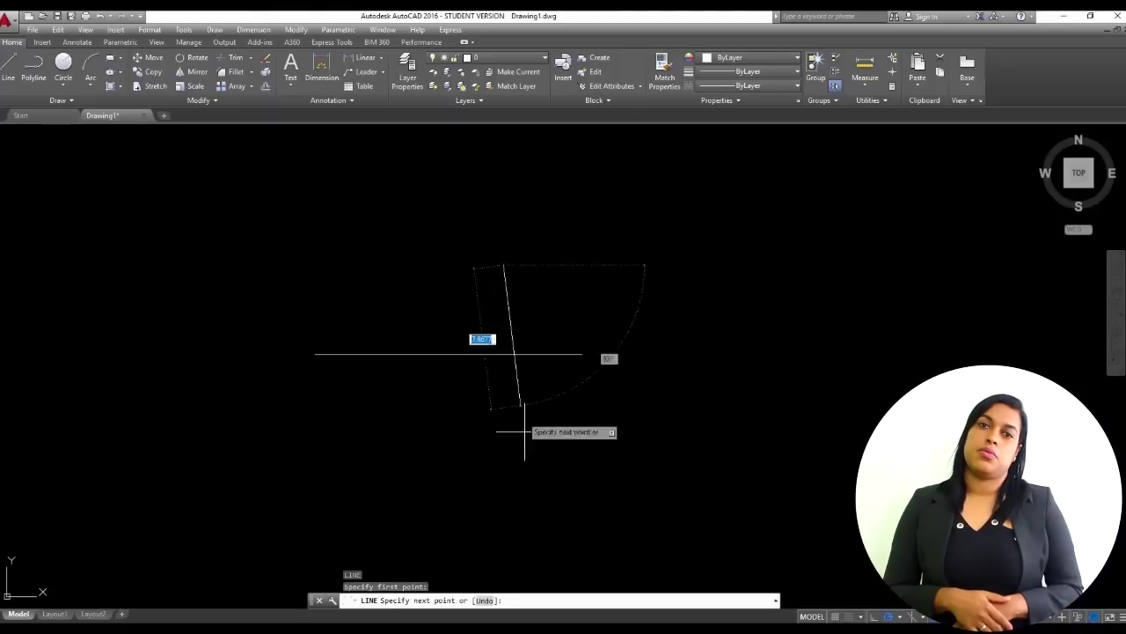
{"action": "left_click", "coordinate": [503, 483]}
{"action": "key", "text": "Return"}
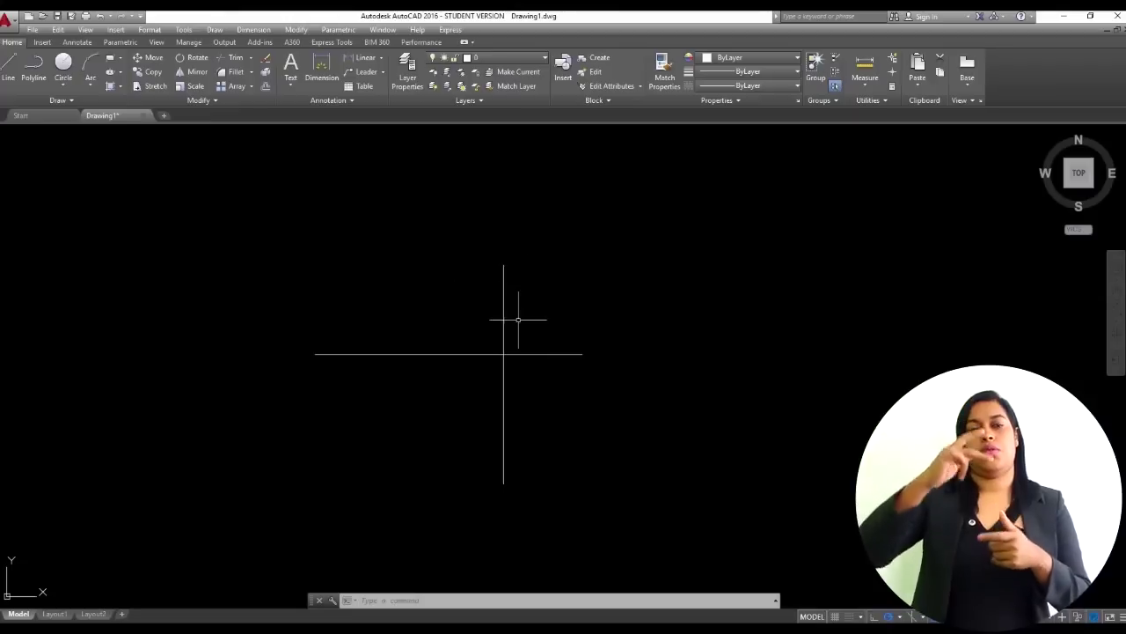
- Trim away the vertical line's upper part, using the horizontal line as the cutting edge
{"action": "left_click", "coordinate": [236, 59]}
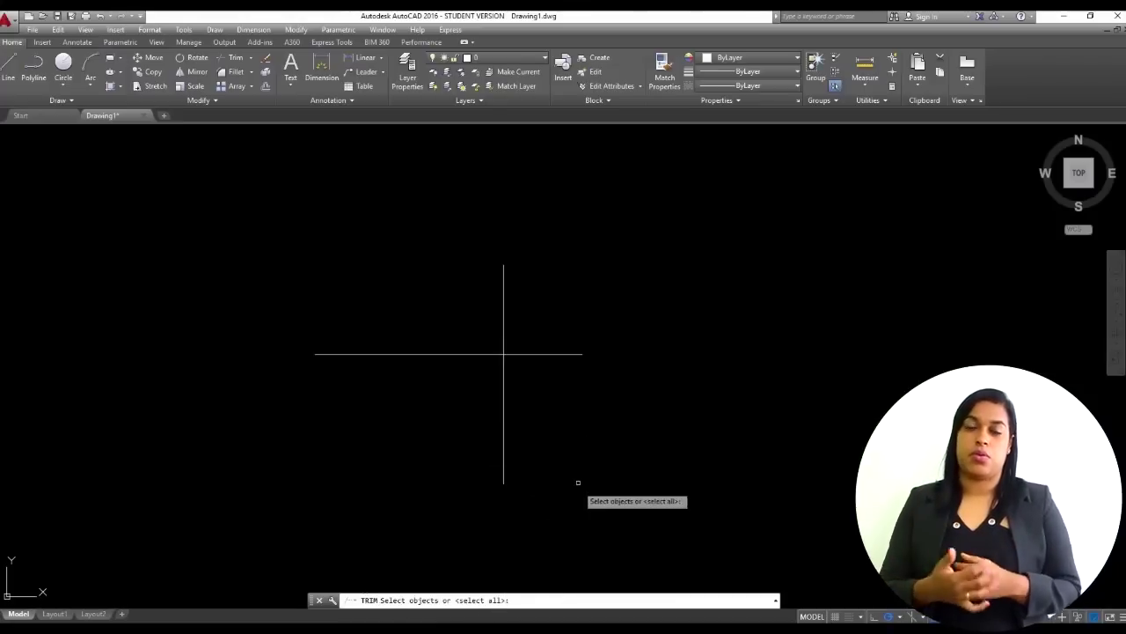
{"action": "left_click", "coordinate": [422, 354]}
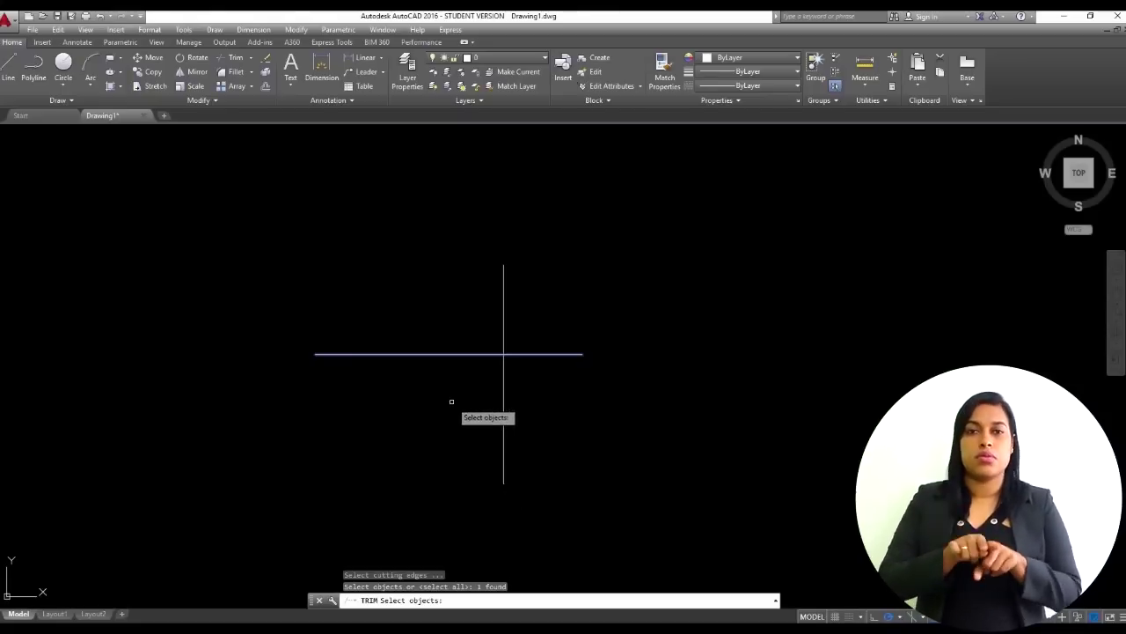
{"action": "key", "text": "Return"}
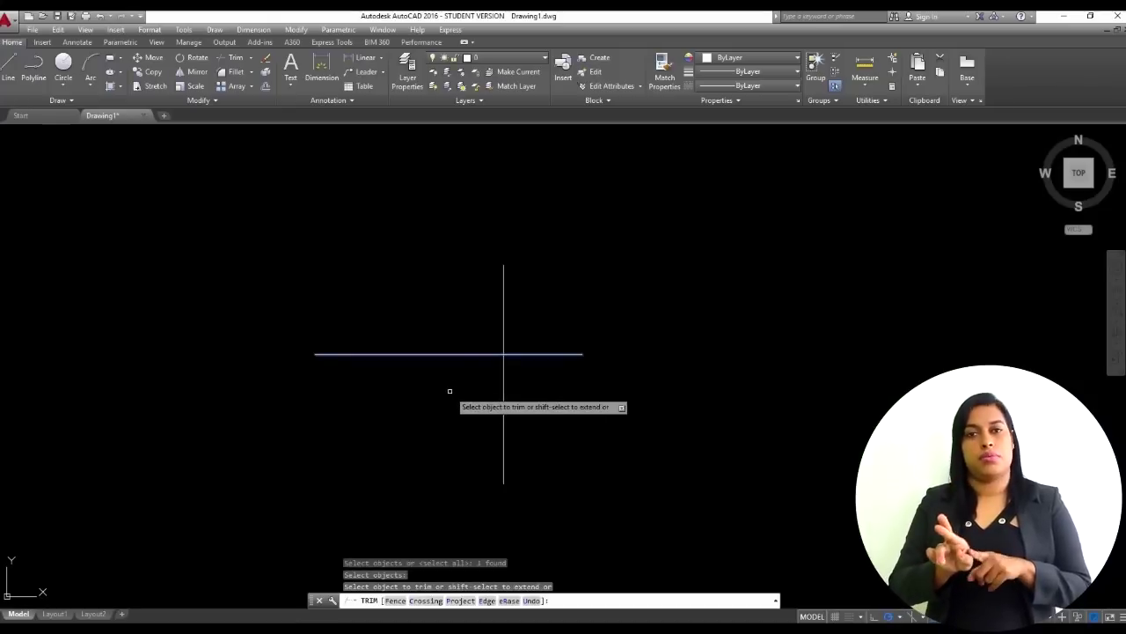
{"action": "left_click", "coordinate": [503, 325]}
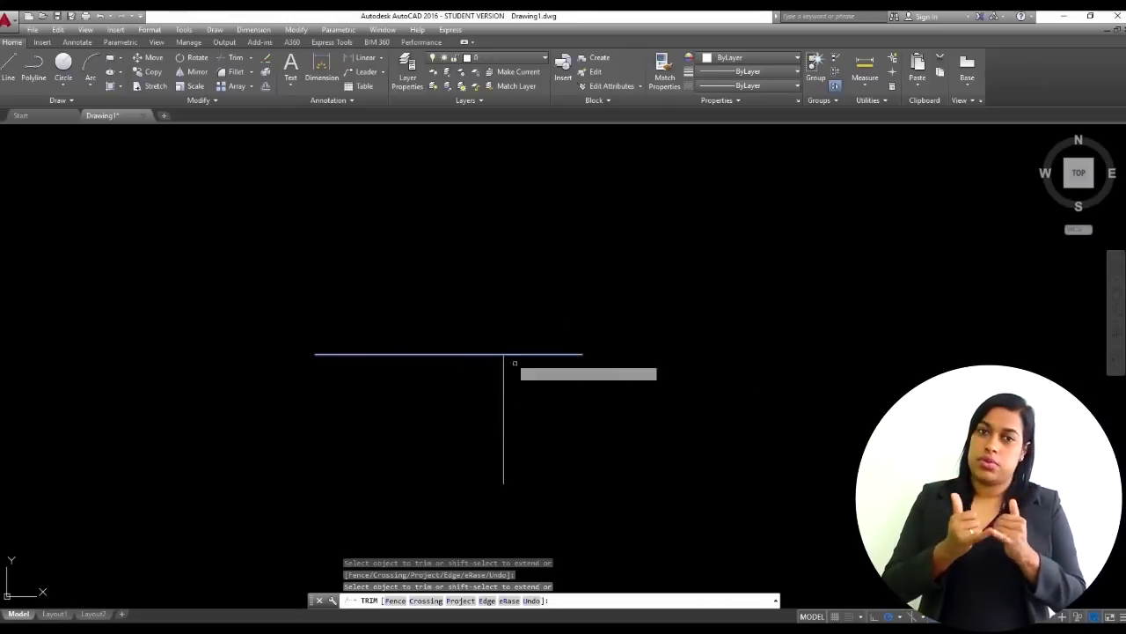
{"action": "key", "text": "Return"}
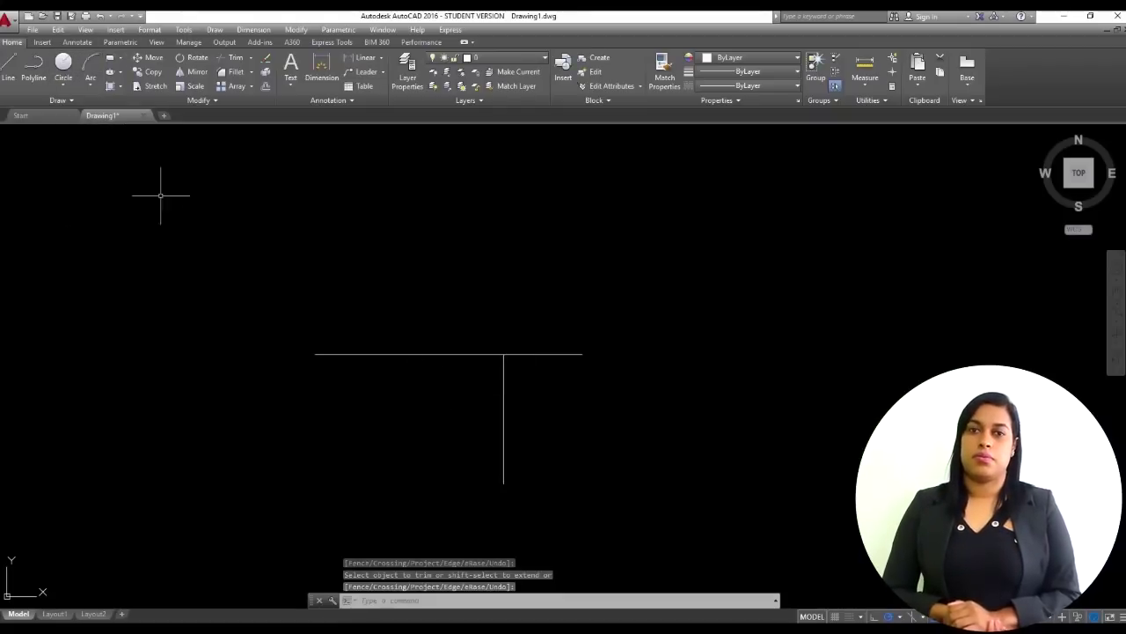
- Trim off the horizontal line's part to the right of the vertical line, using the vertical line as the cutting edge
{"action": "type", "text": "t"}
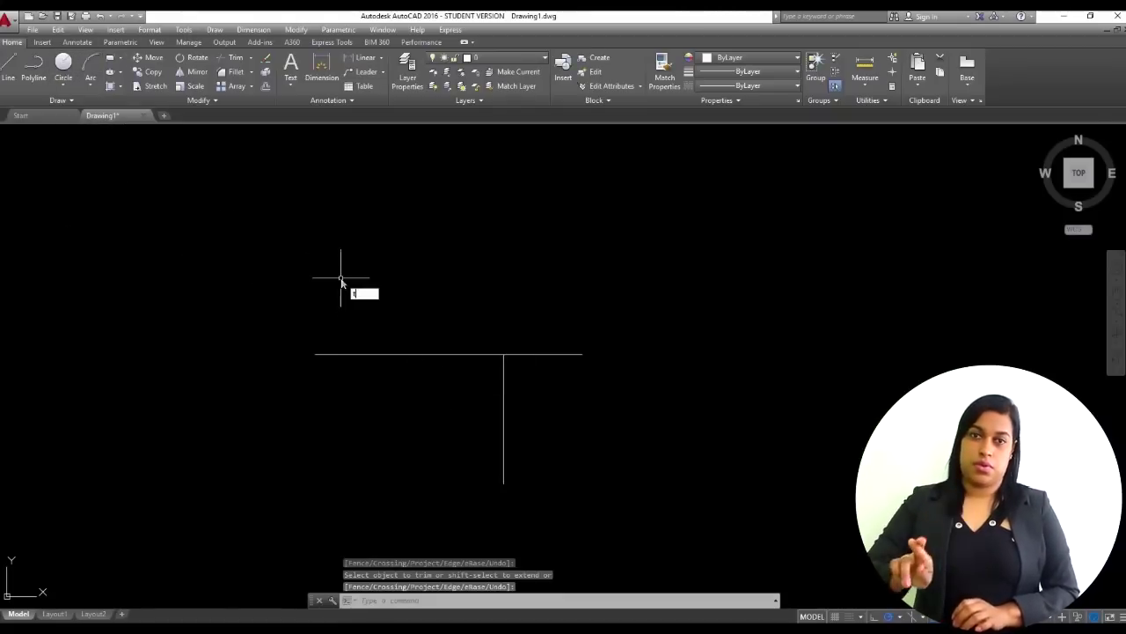
{"action": "type", "text": "r"}
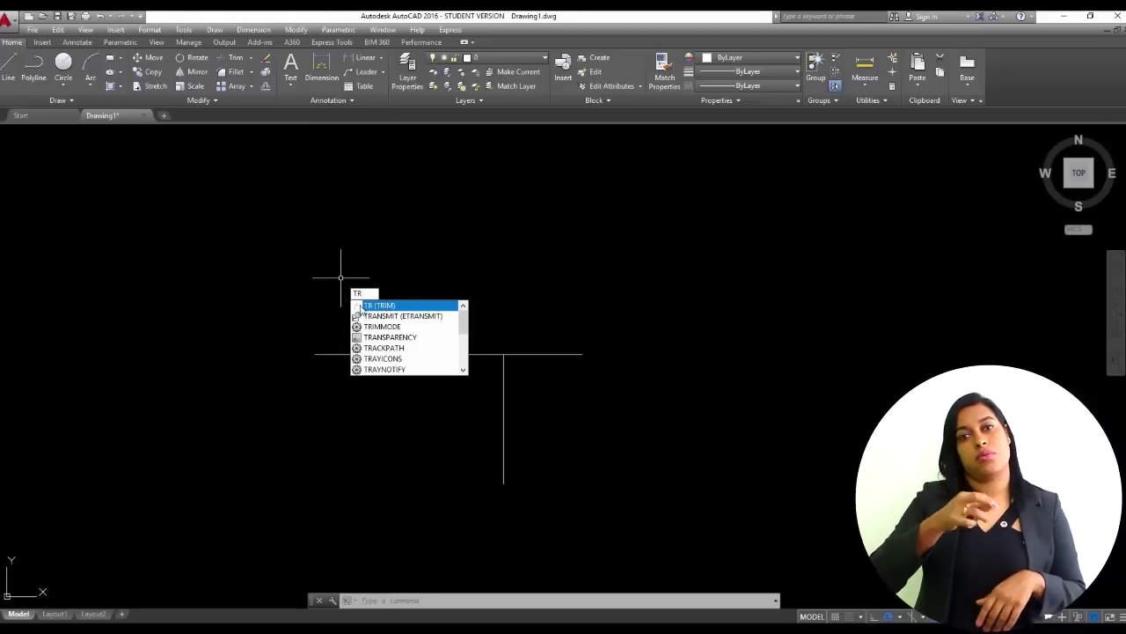
{"action": "left_click", "coordinate": [384, 306]}
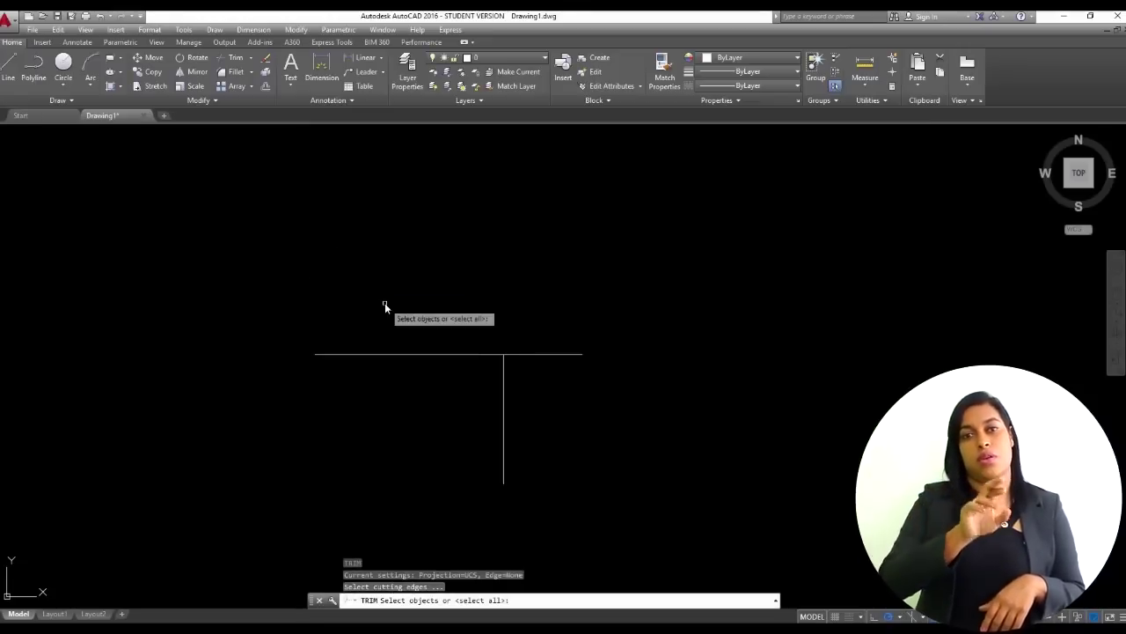
{"action": "left_click", "coordinate": [503, 374]}
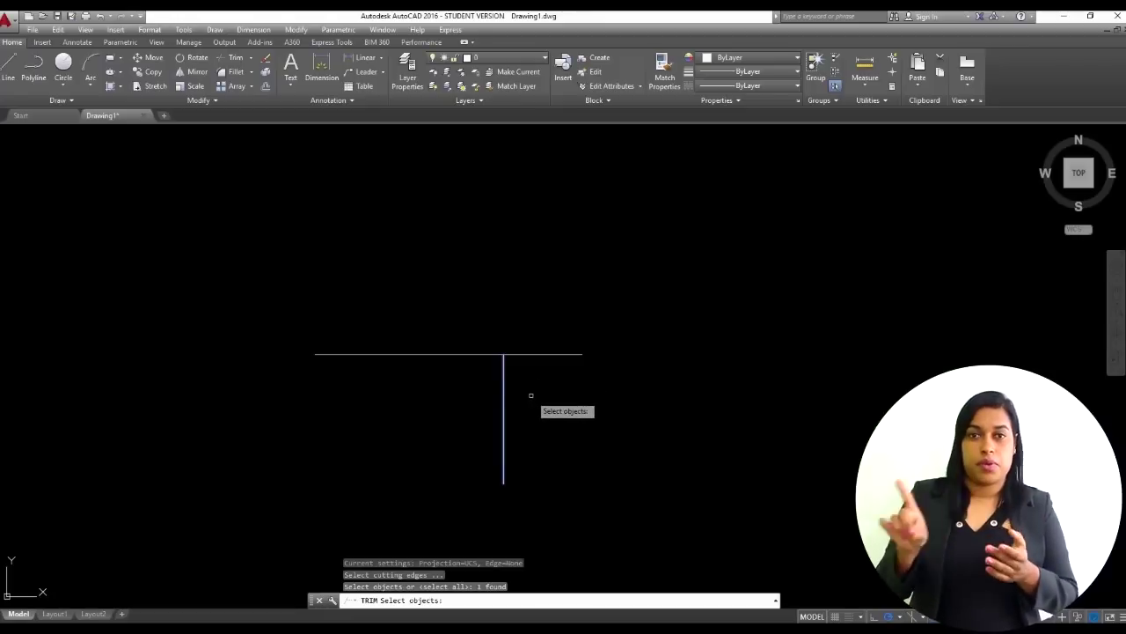
{"action": "key", "text": "Return"}
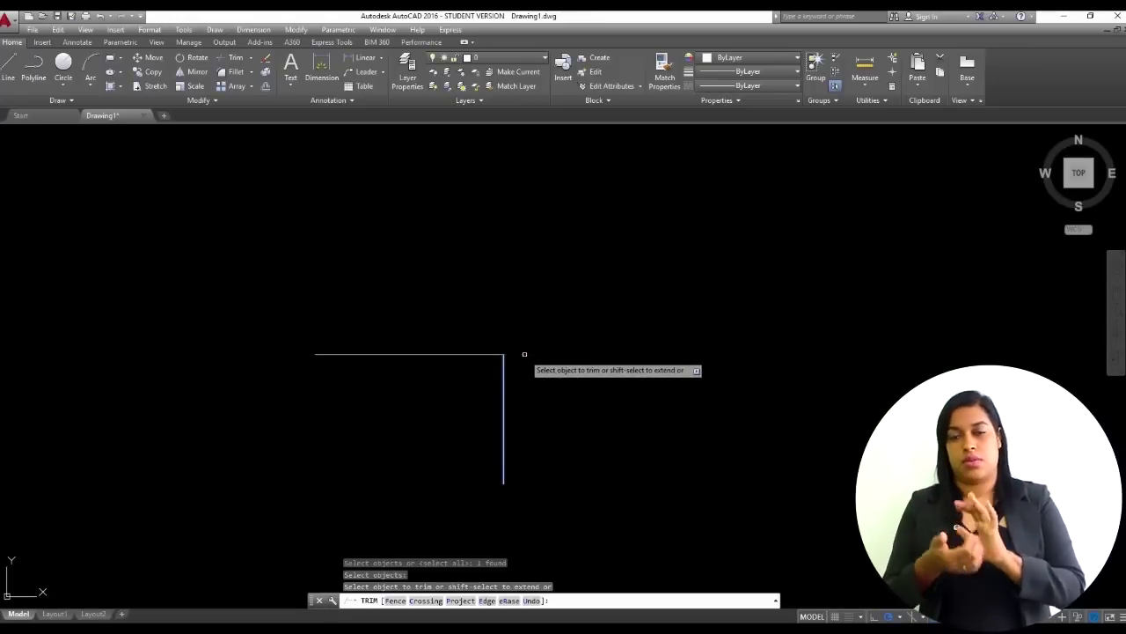
{"action": "left_click", "coordinate": [525, 354]}
{"action": "key", "text": "Return"}
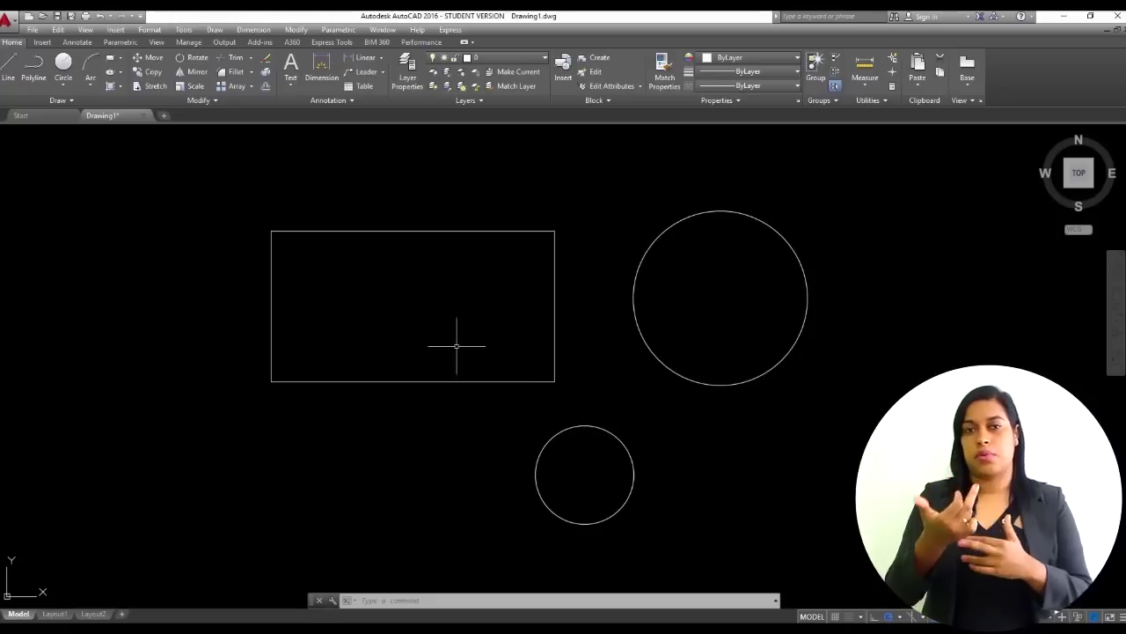
- Pick the rectangle and both circles one by one for erasing, and cancel the Erase command
{"action": "left_click", "coordinate": [267, 60]}
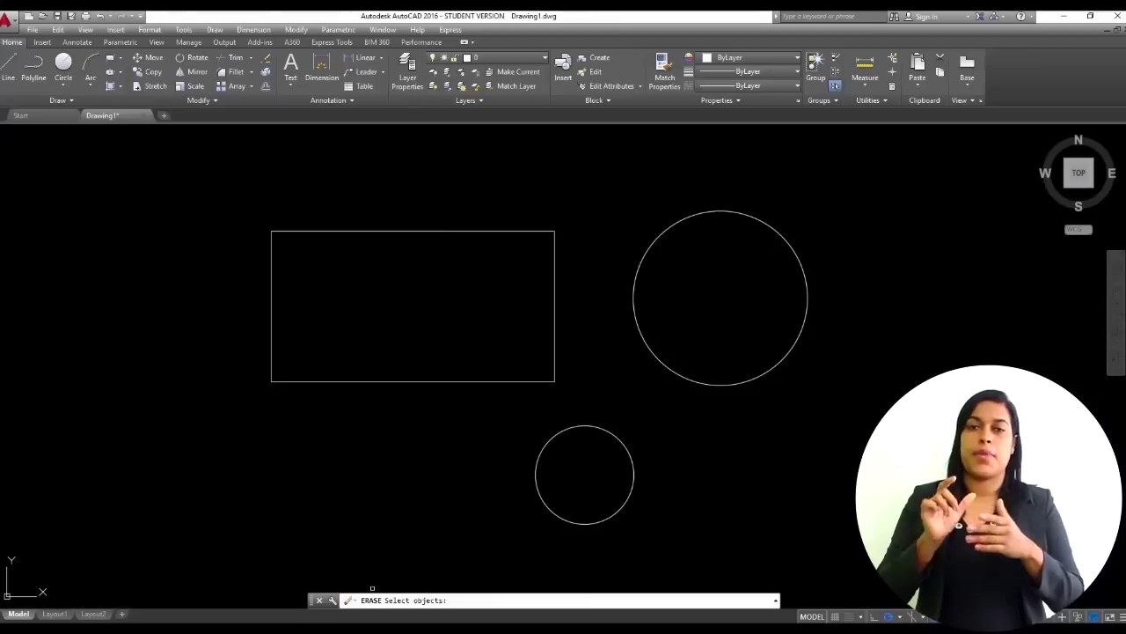
{"action": "left_click", "coordinate": [552, 316]}
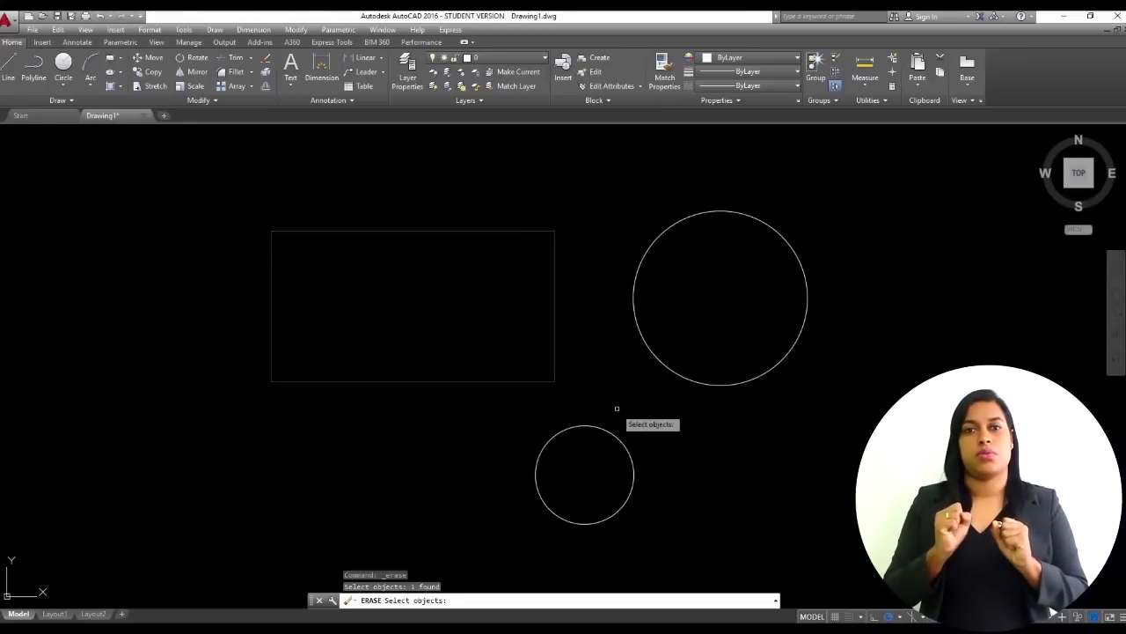
{"action": "left_click", "coordinate": [689, 379]}
{"action": "left_click", "coordinate": [634, 471]}
{"action": "left_click", "coordinate": [634, 483]}
{"action": "key", "text": "Escape"}
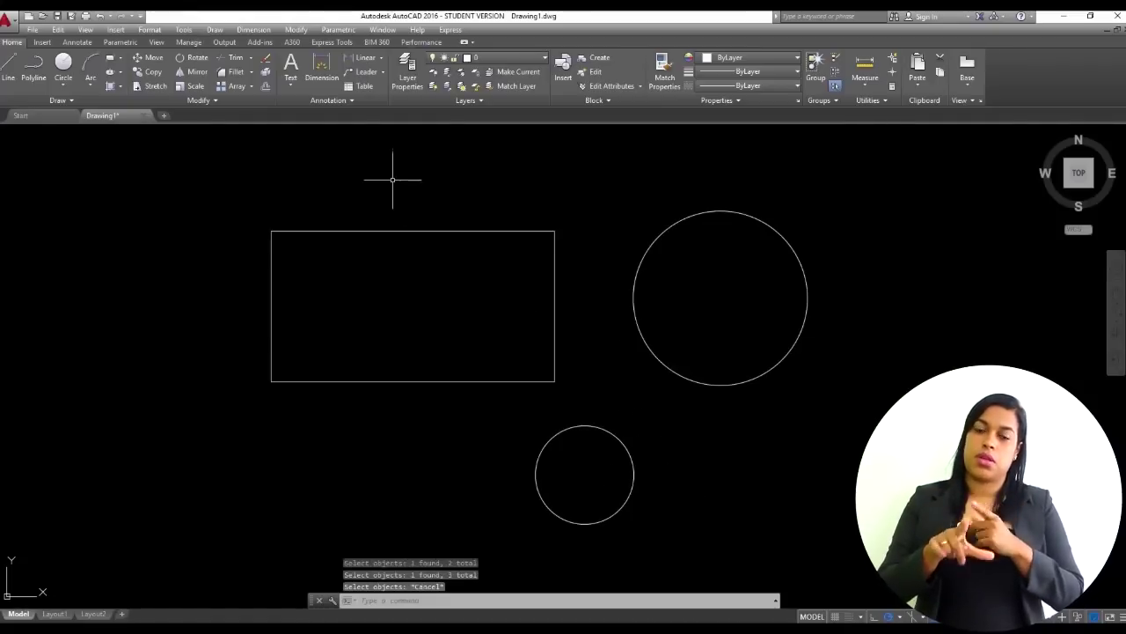
- Erase the rectangle and both circles together by selecting them with one crossing window
{"action": "left_click", "coordinate": [266, 59]}
{"action": "left_click", "coordinate": [863, 198]}
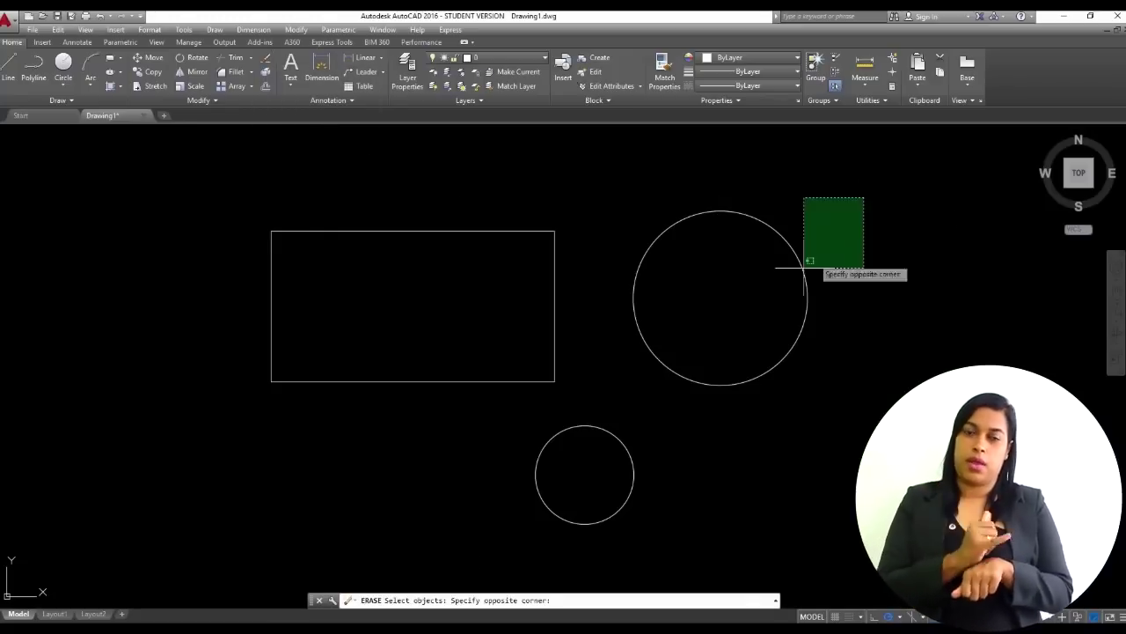
{"action": "left_click", "coordinate": [322, 496]}
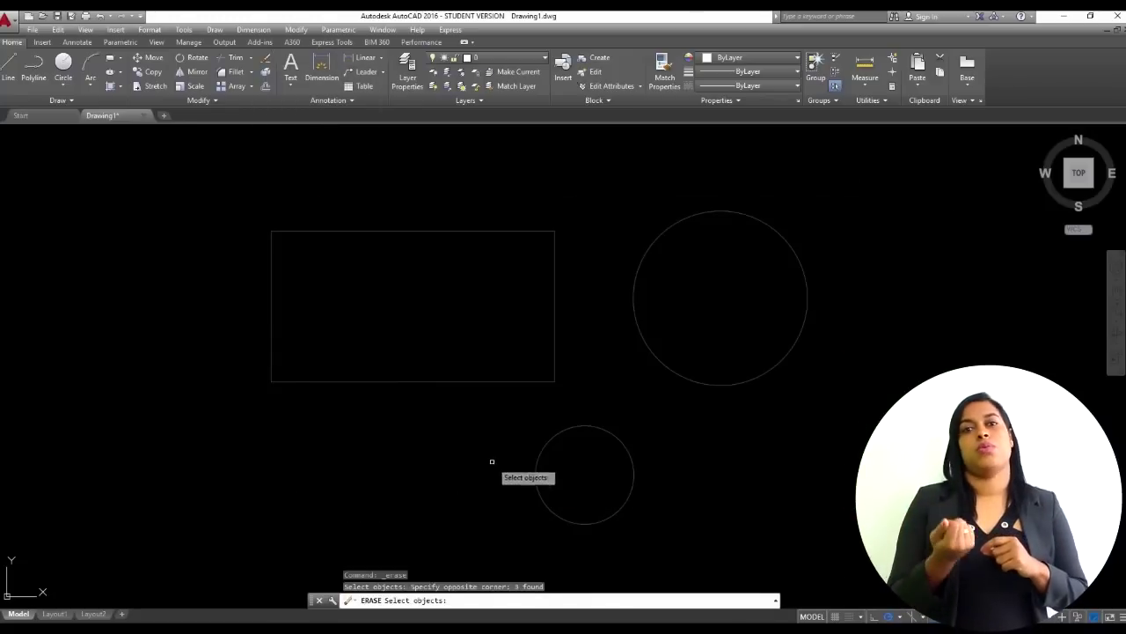
{"action": "key", "text": "Return"}
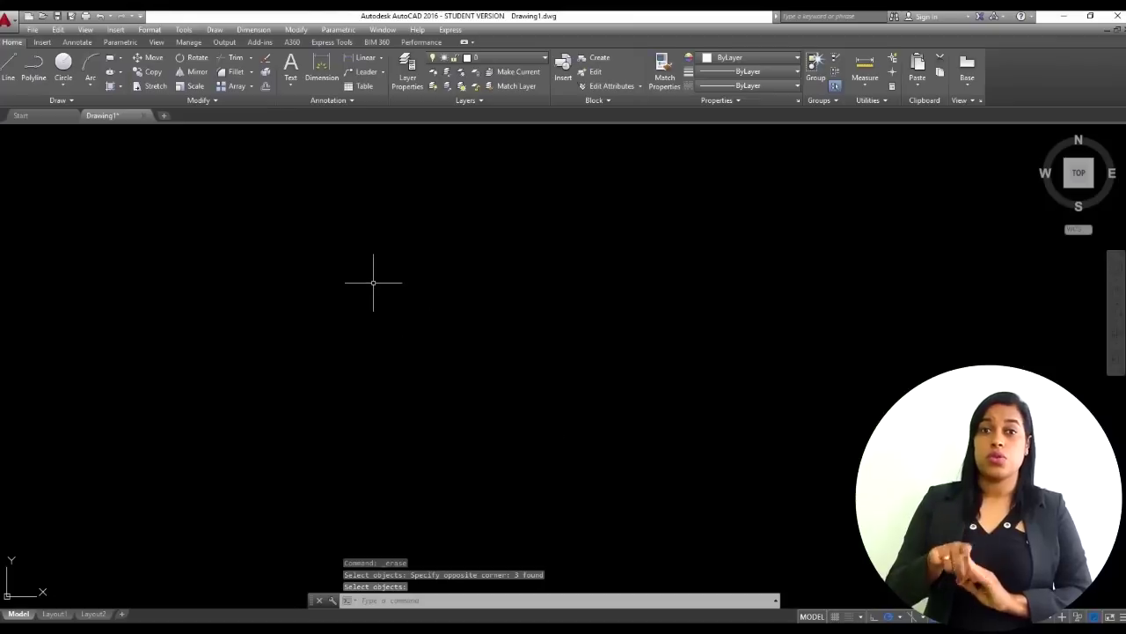
- Draw three circles side by side in a row, giving the middle one a radius of about 4.02
{"action": "left_click", "coordinate": [63, 60]}
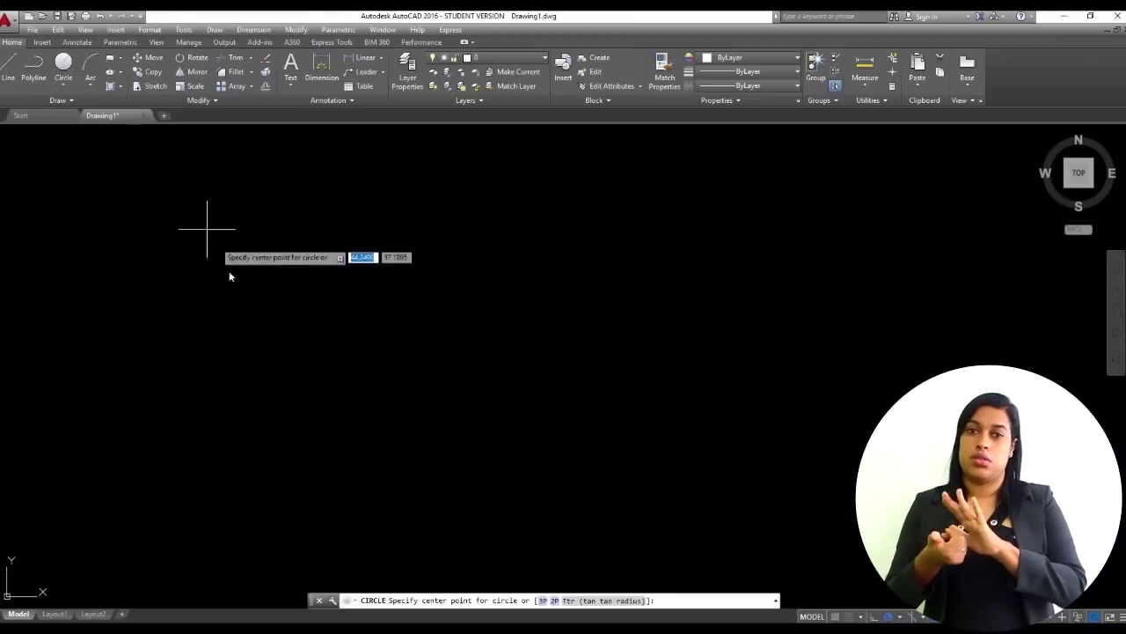
{"action": "left_click", "coordinate": [230, 271]}
{"action": "left_click", "coordinate": [279, 304]}
{"action": "key", "text": "Return"}
{"action": "left_click", "coordinate": [377, 274]}
{"action": "left_click", "coordinate": [447, 294]}
{"action": "key", "text": "Return"}
{"action": "left_click", "coordinate": [540, 258]}
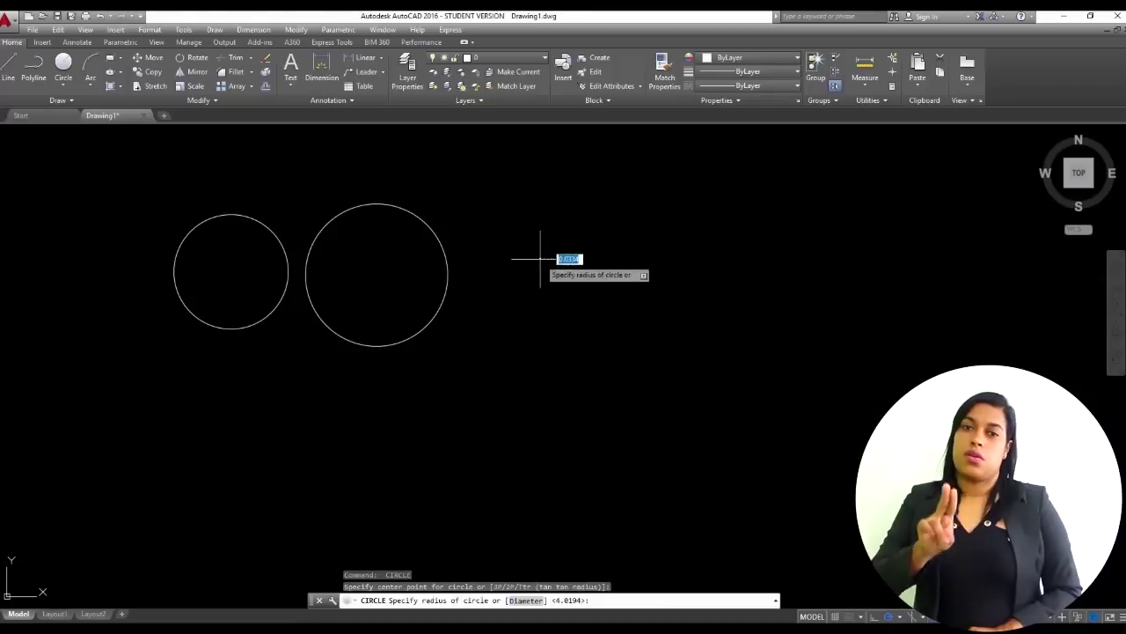
{"action": "left_click", "coordinate": [577, 303]}
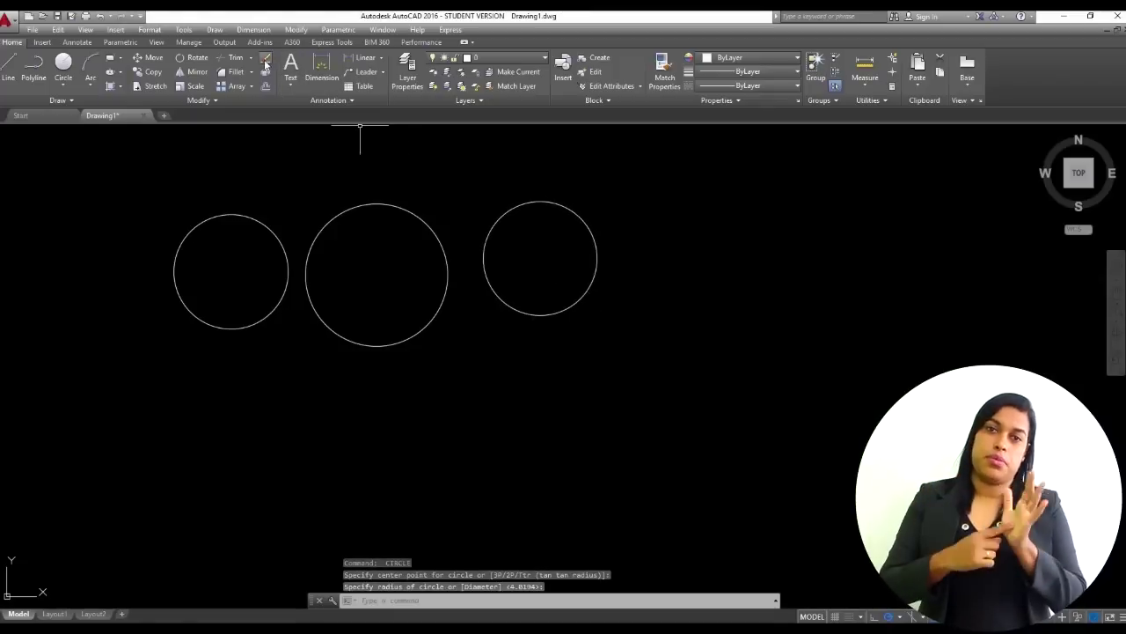
- Select all three circles with a crossing window and delete them
{"action": "left_click", "coordinate": [655, 438]}
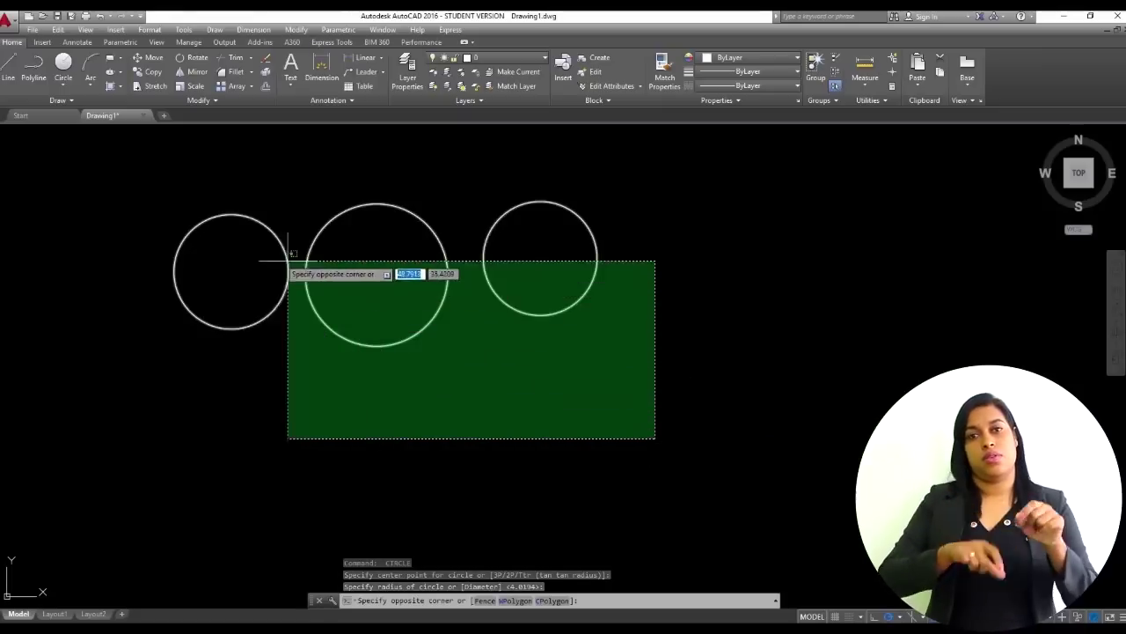
{"action": "left_click", "coordinate": [211, 241]}
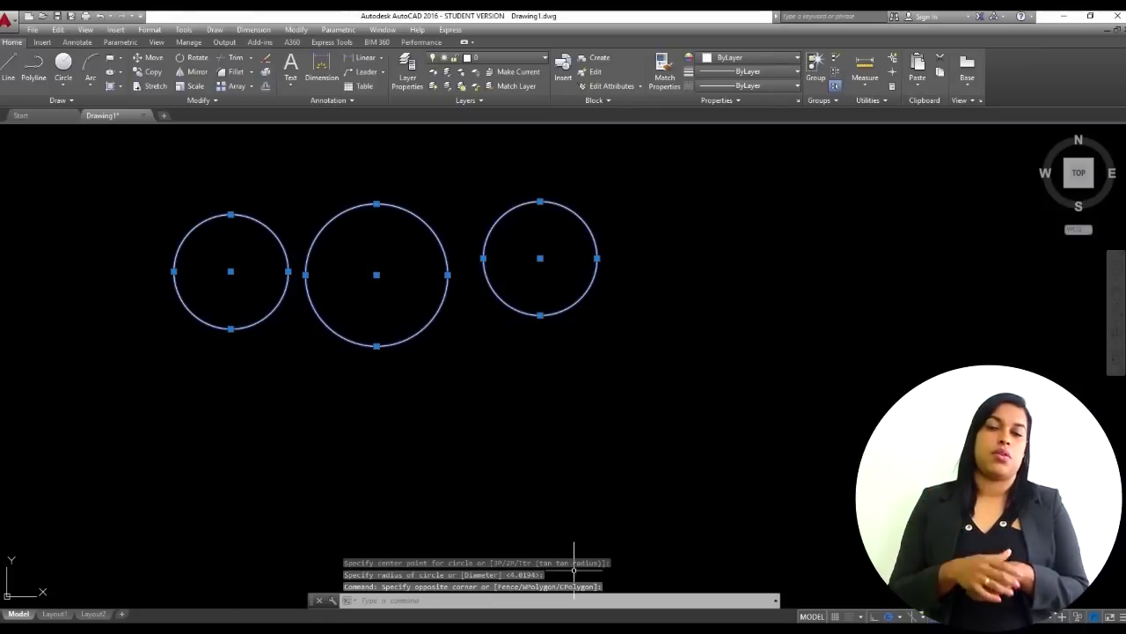
{"action": "key", "text": "Delete"}
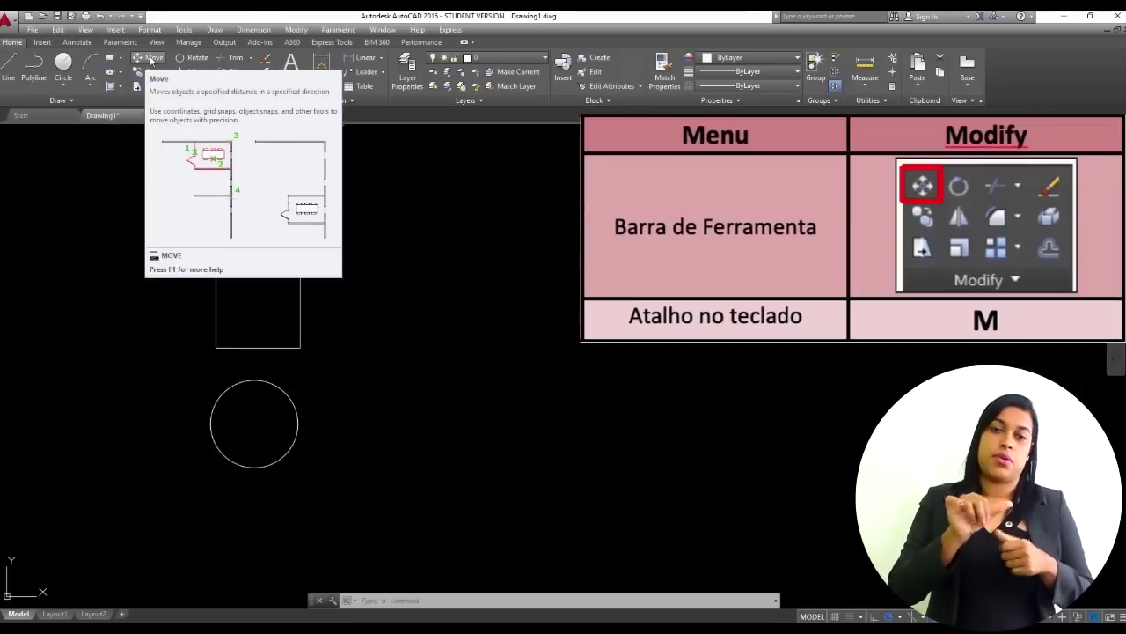
- Move the square 15 units horizontally to the right, using its lower-right corner as the base point
{"action": "left_click", "coordinate": [152, 59]}
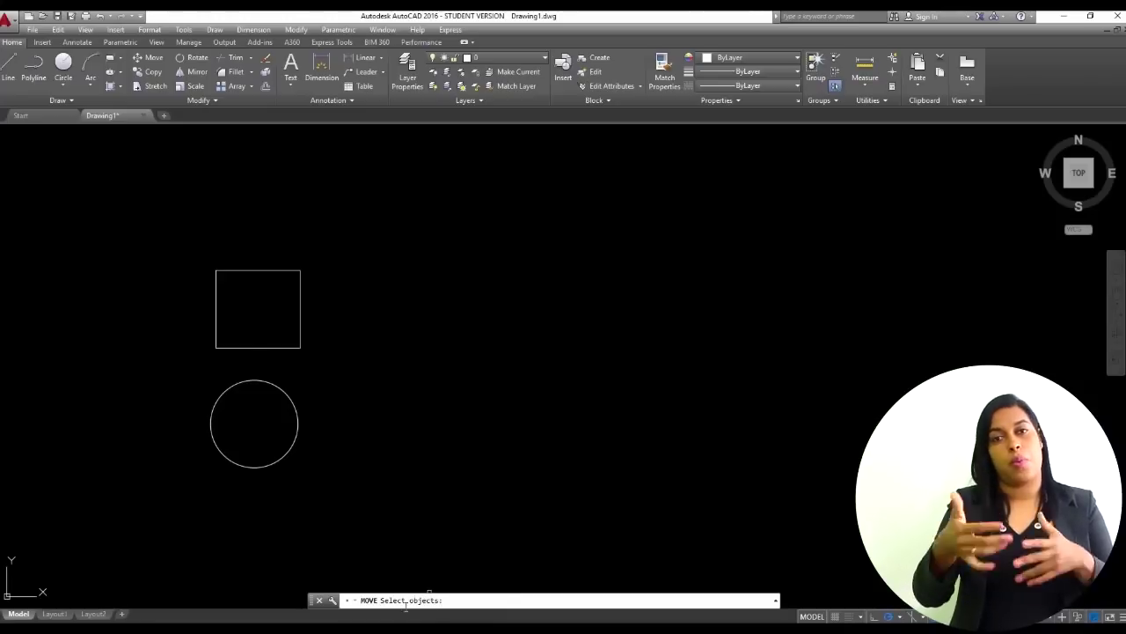
{"action": "left_click", "coordinate": [300, 316]}
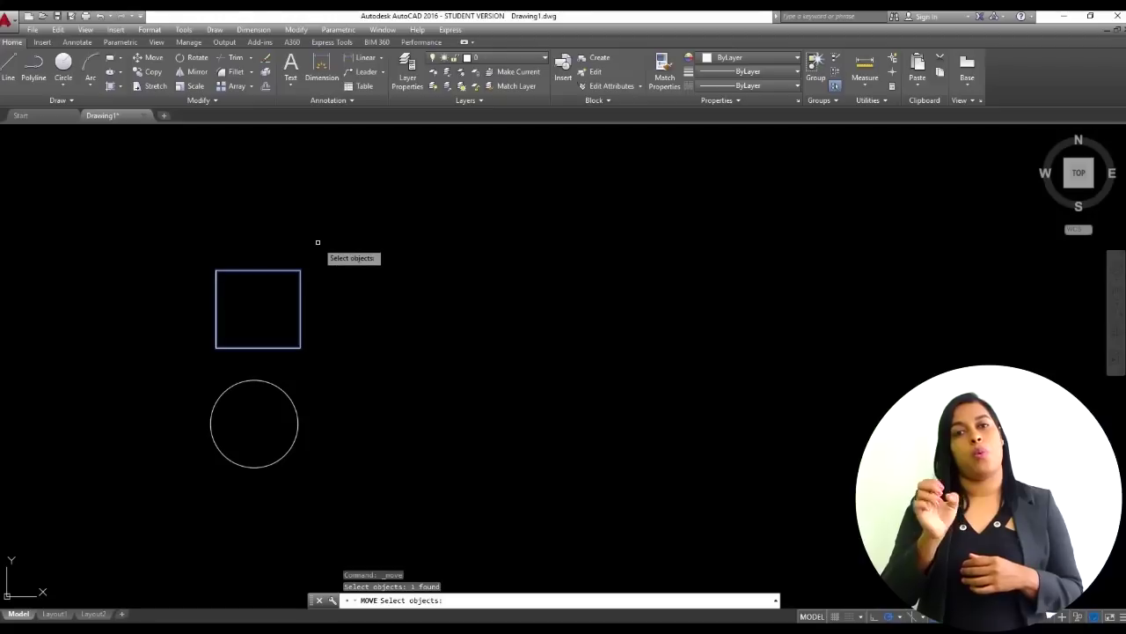
{"action": "key", "text": "Return"}
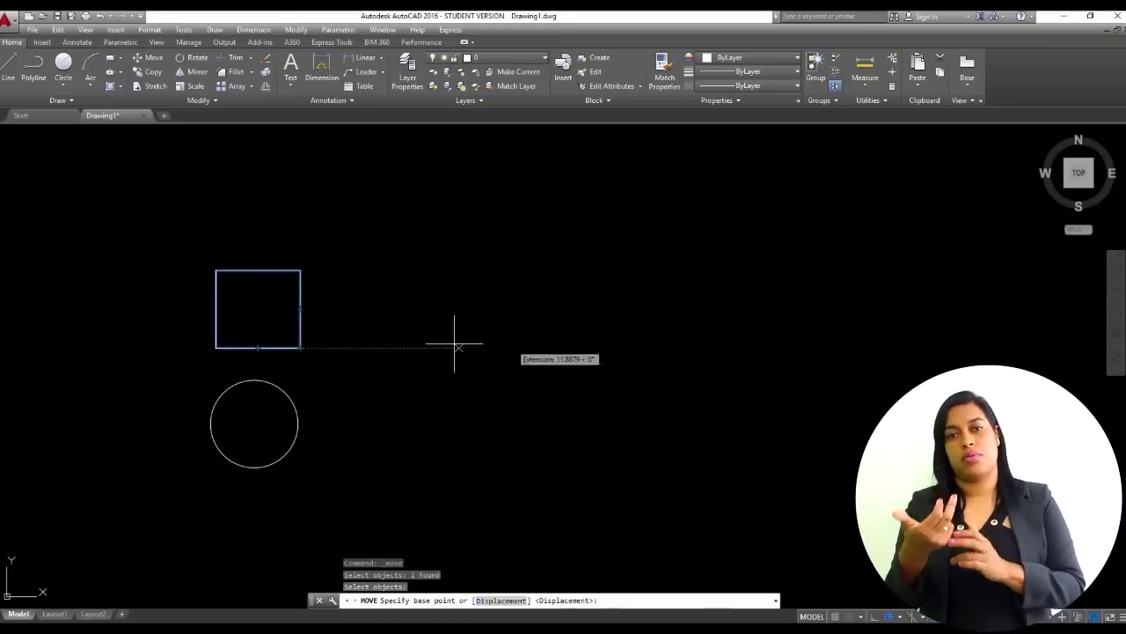
{"action": "left_click", "coordinate": [300, 348]}
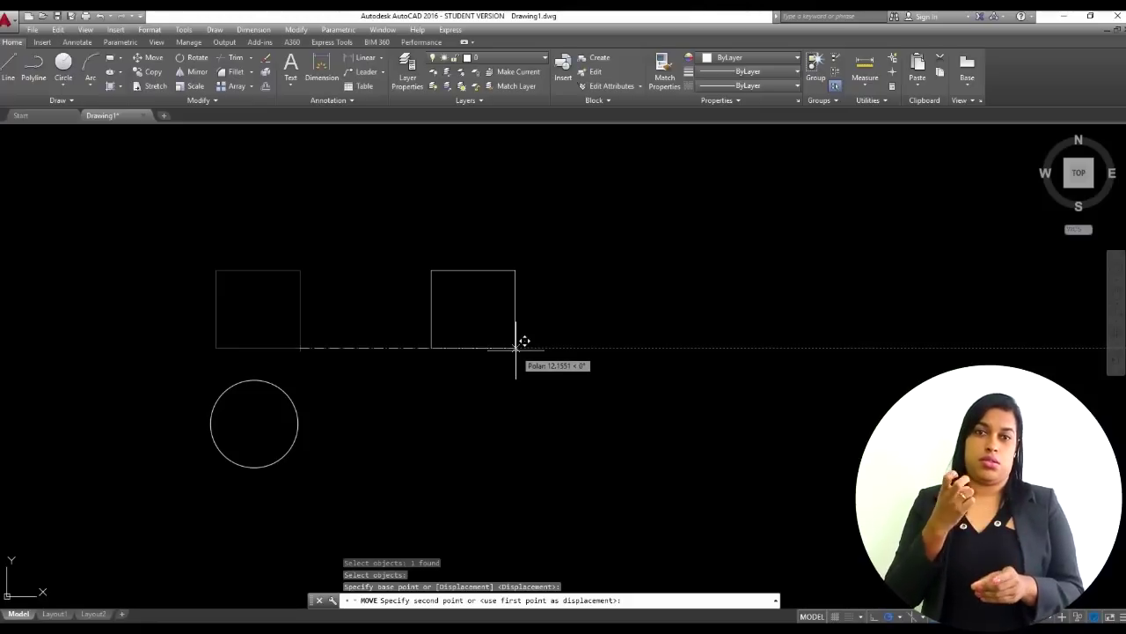
{"action": "type", "text": "15"}
{"action": "key", "text": "Return"}
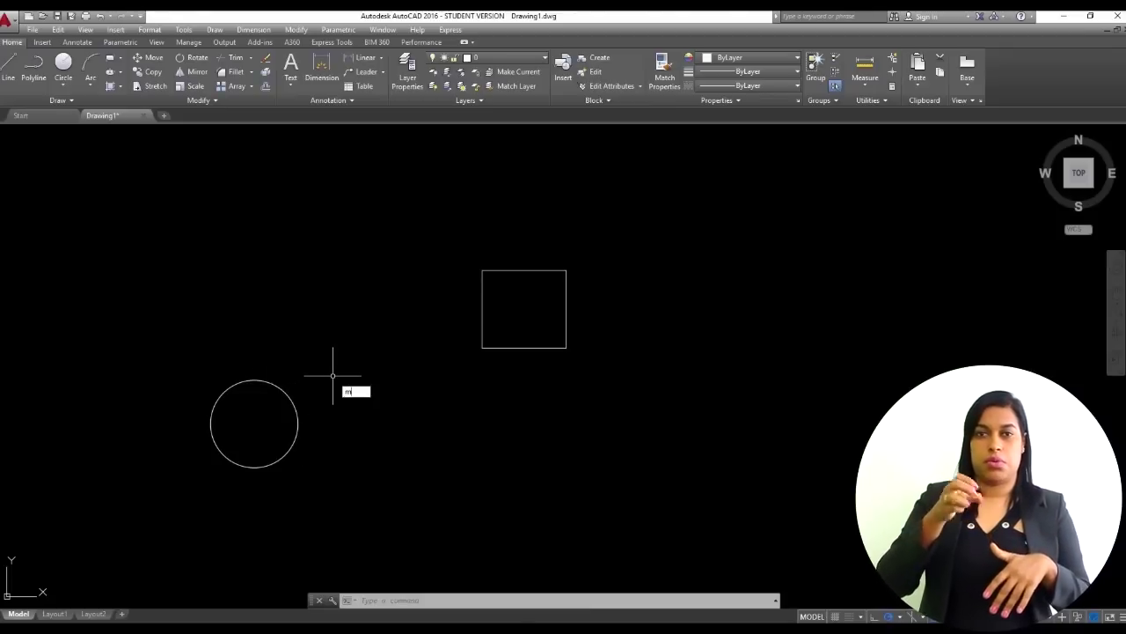
- Move the circle by its center to a free spot to the right of and below the square
{"action": "key", "text": "Return"}
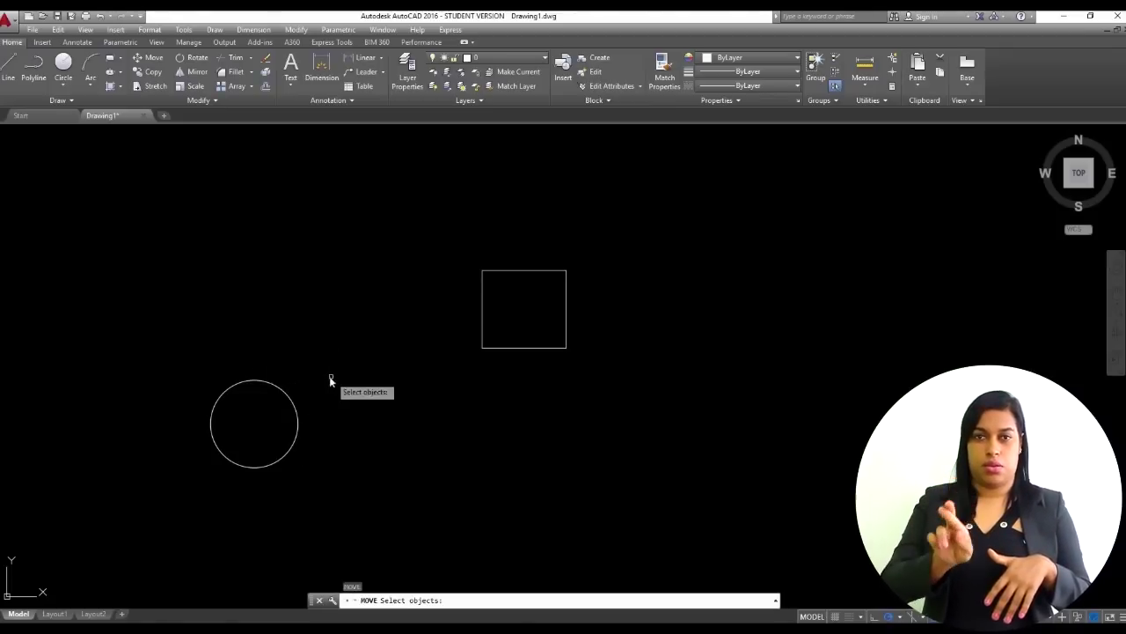
{"action": "left_click", "coordinate": [285, 396]}
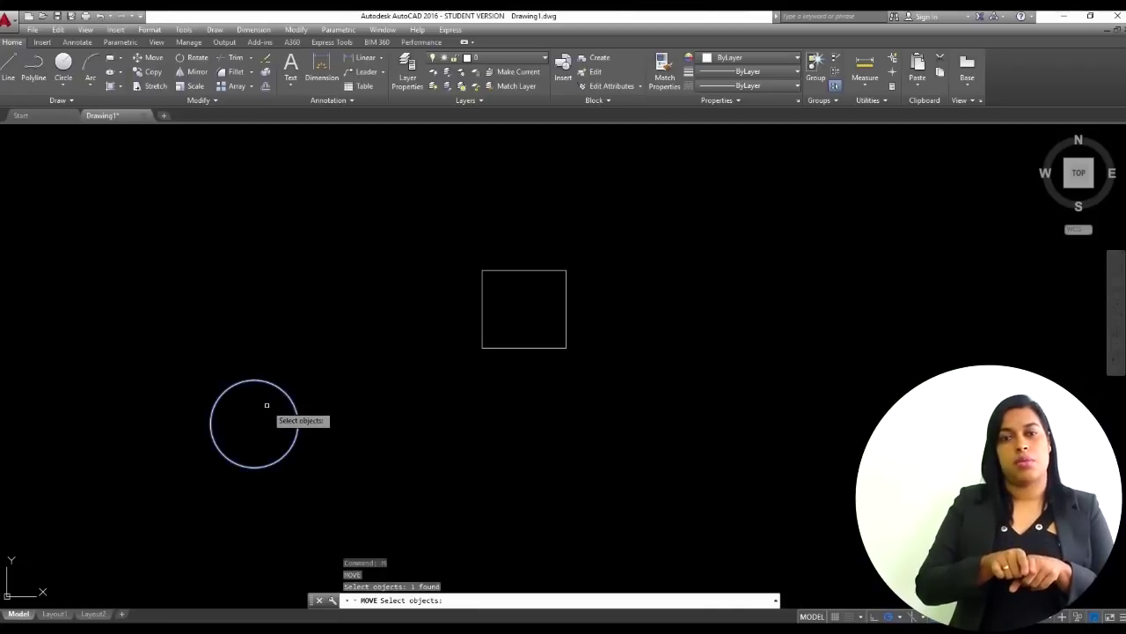
{"action": "key", "text": "Return"}
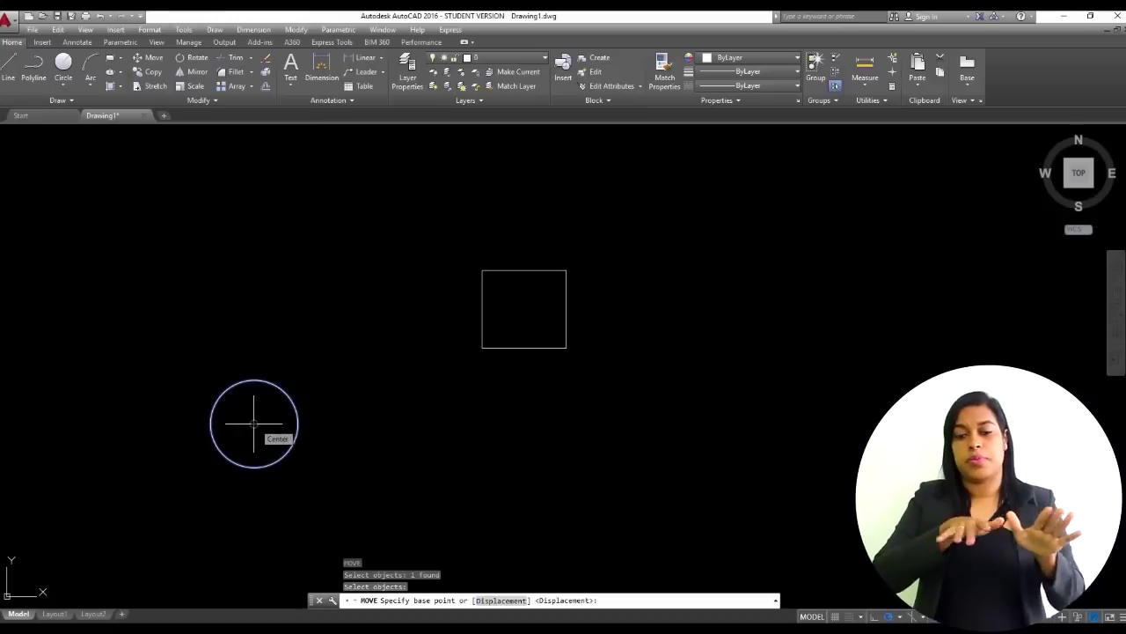
{"action": "left_click", "coordinate": [254, 423]}
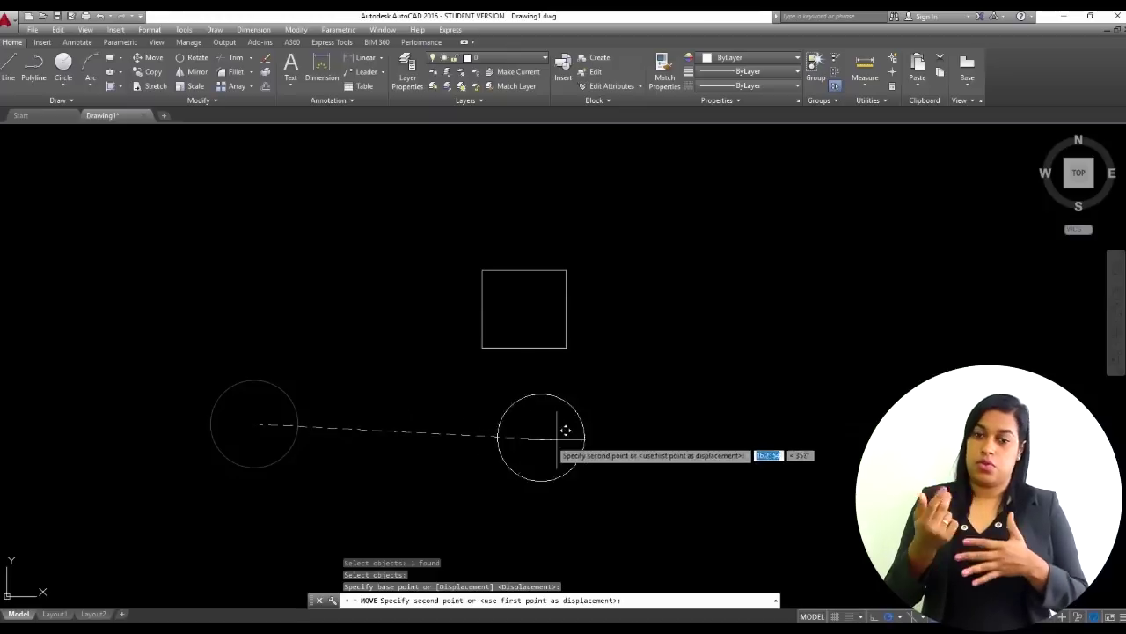
{"action": "left_click", "coordinate": [769, 411]}
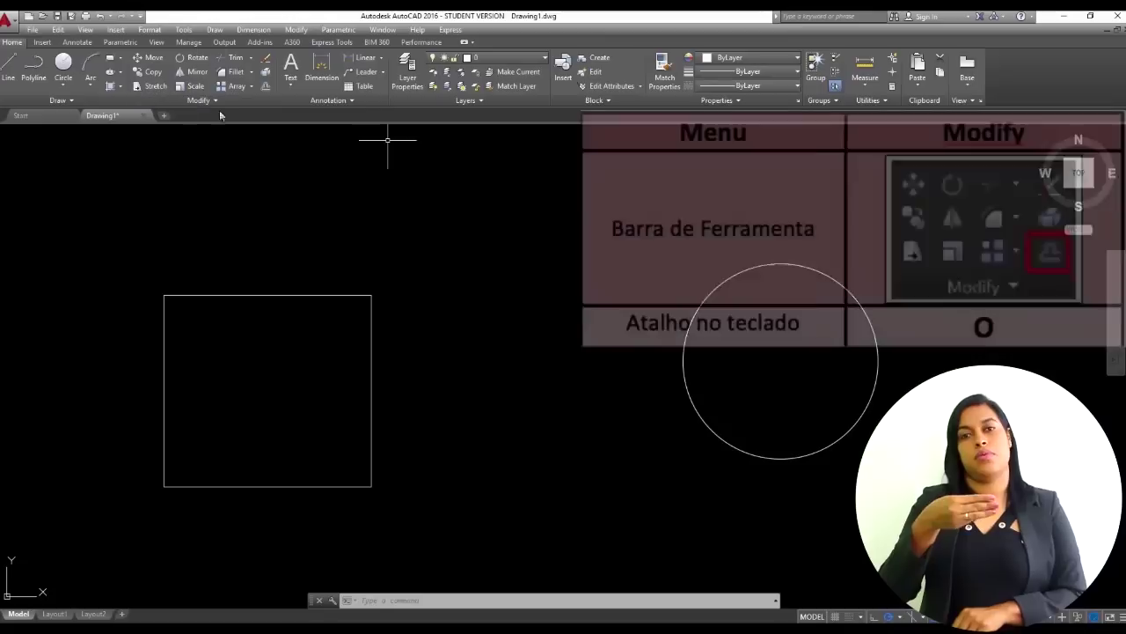
- Offset the square by a distance of 2, once to the outside and once to the inside
{"action": "left_click", "coordinate": [266, 89]}
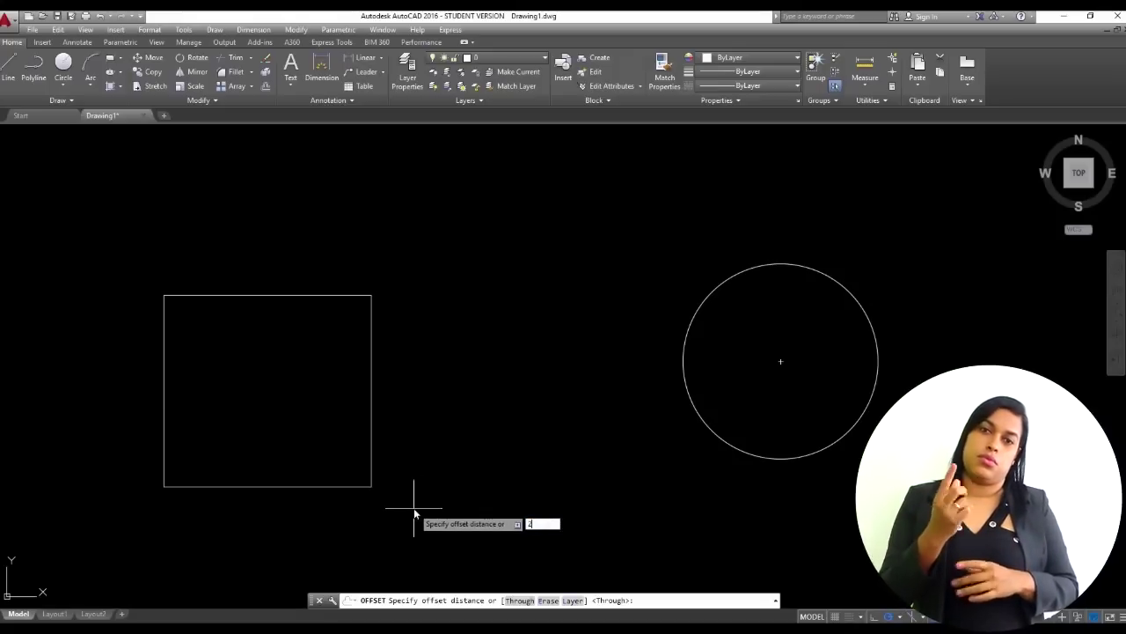
{"action": "key", "text": "Return"}
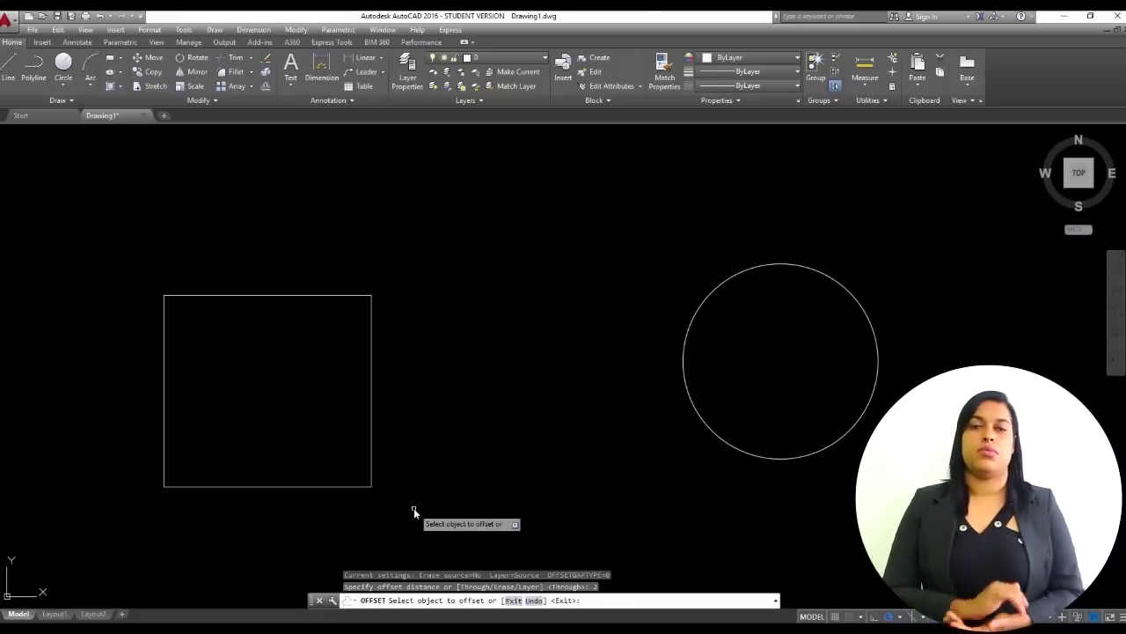
{"action": "left_click", "coordinate": [371, 390]}
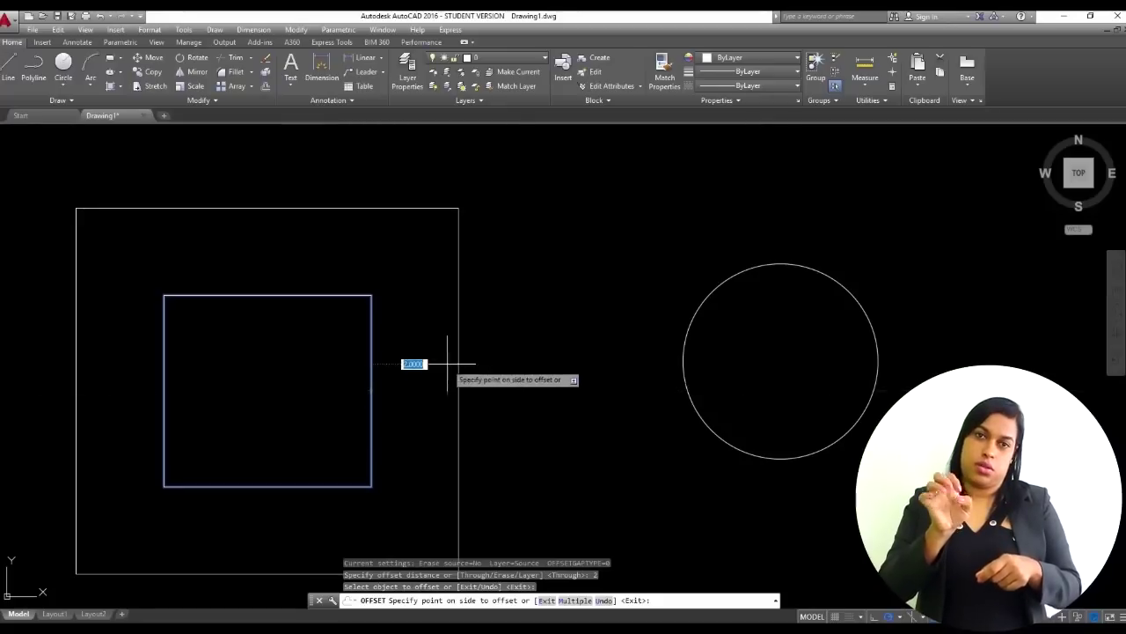
{"action": "left_click", "coordinate": [395, 361]}
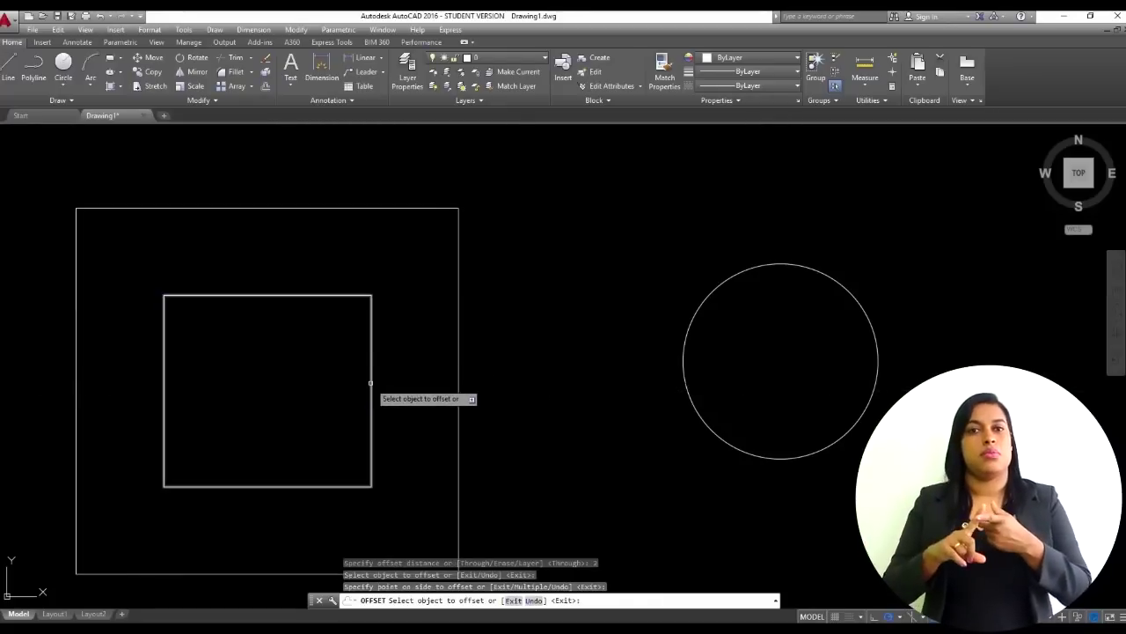
{"action": "left_click", "coordinate": [369, 380]}
{"action": "left_click", "coordinate": [289, 340]}
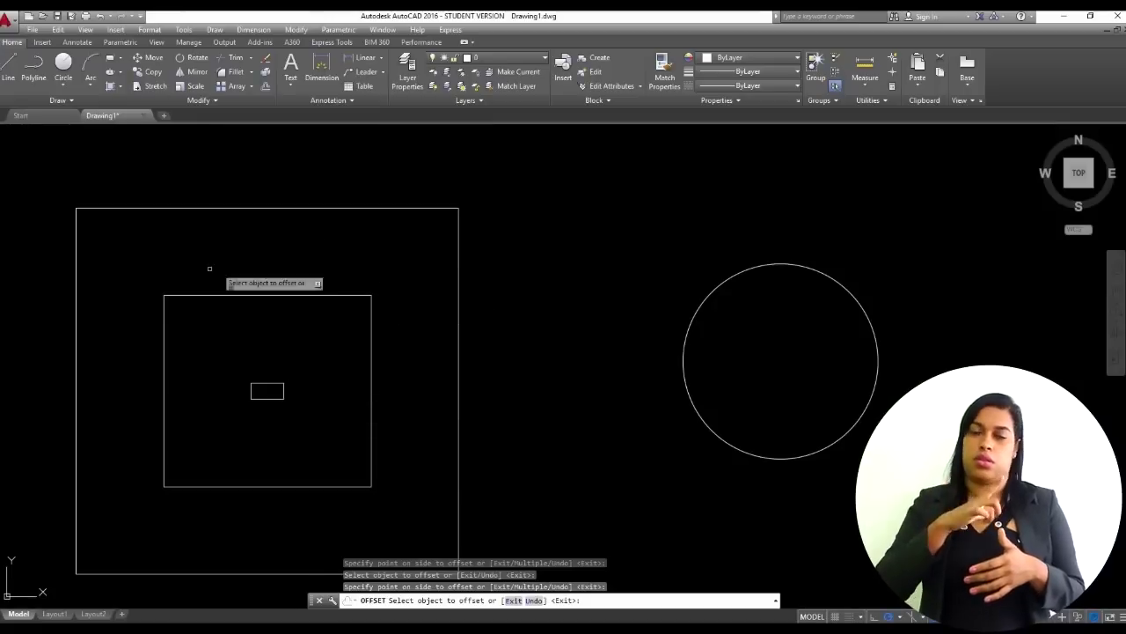
{"action": "key", "text": "Return"}
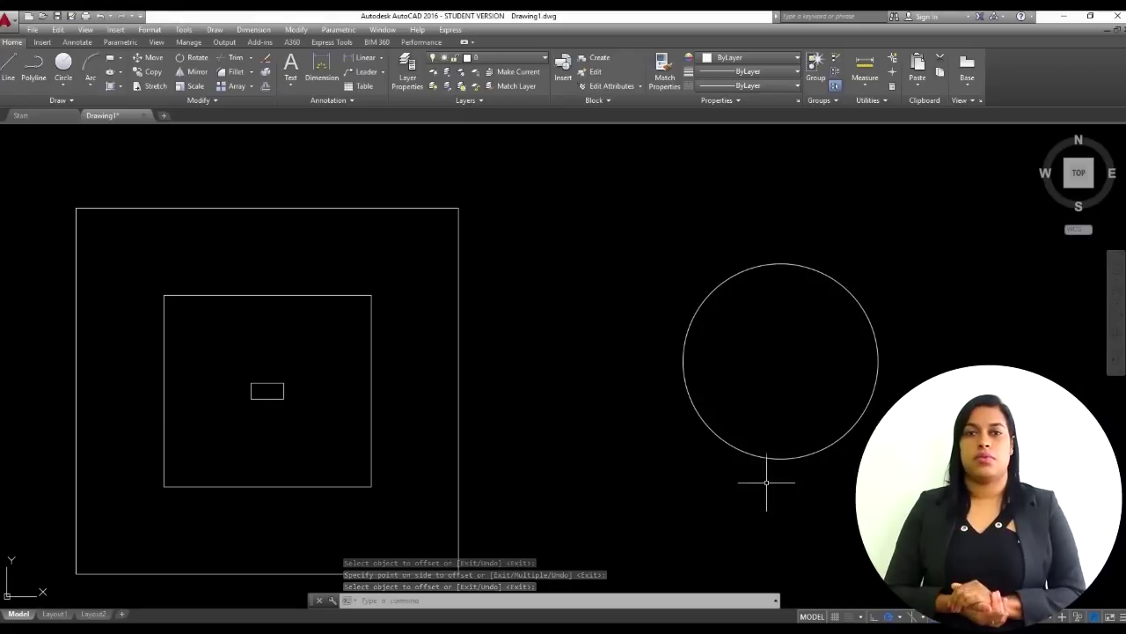
- Offset the circle by a distance of .15, once to the outside and once to the inside
{"action": "type", "text": "o"}
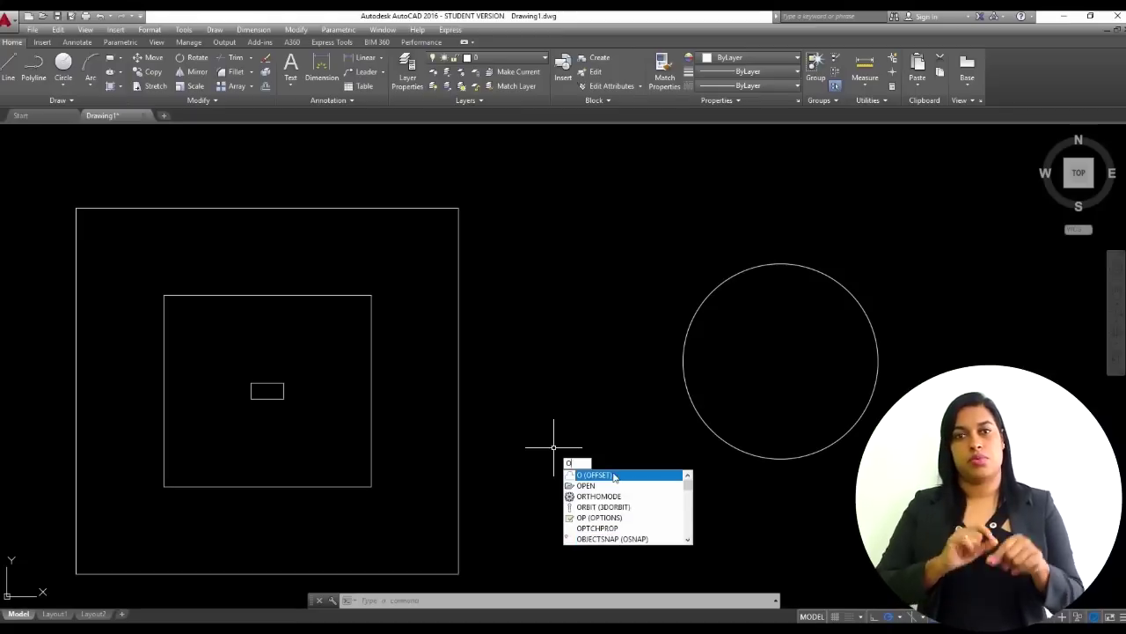
{"action": "left_click", "coordinate": [613, 475]}
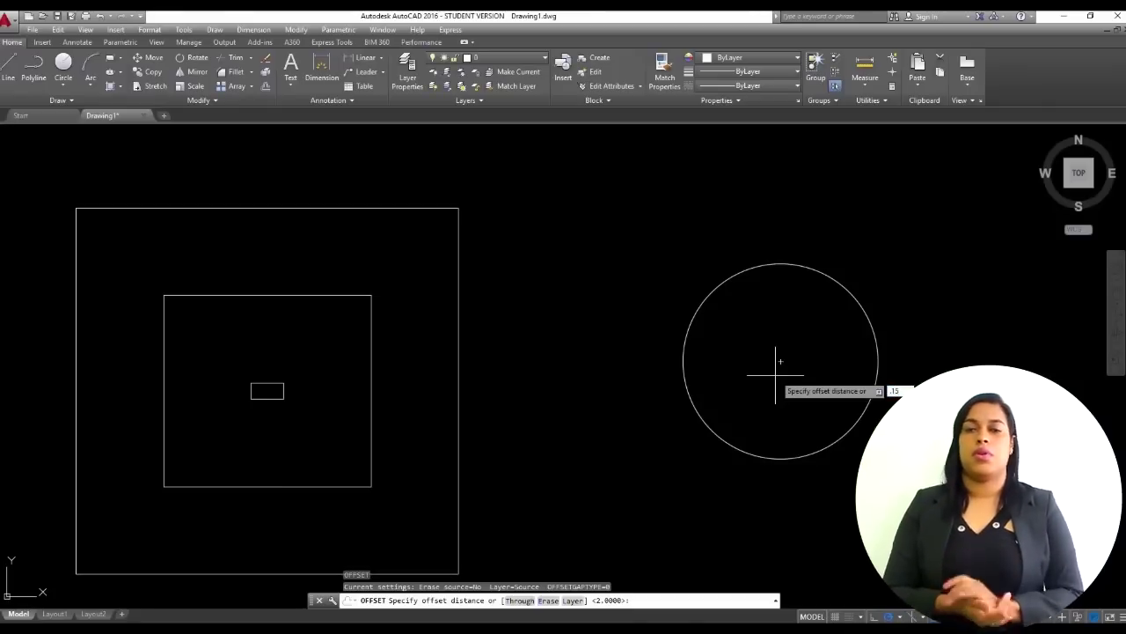
{"action": "key", "text": "Return"}
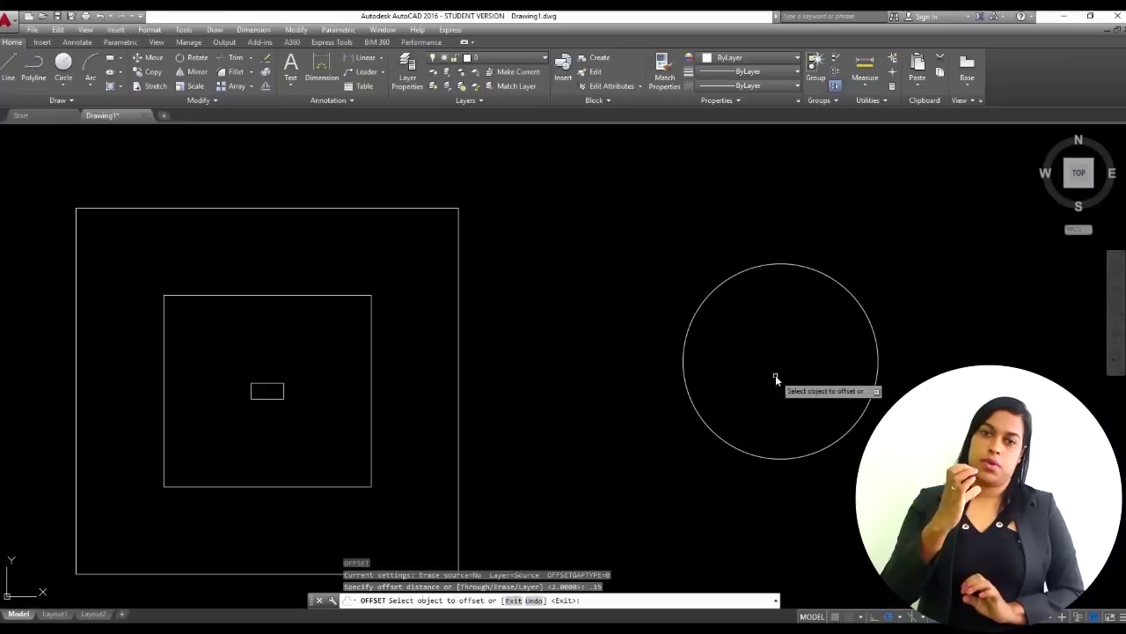
{"action": "left_click", "coordinate": [834, 280]}
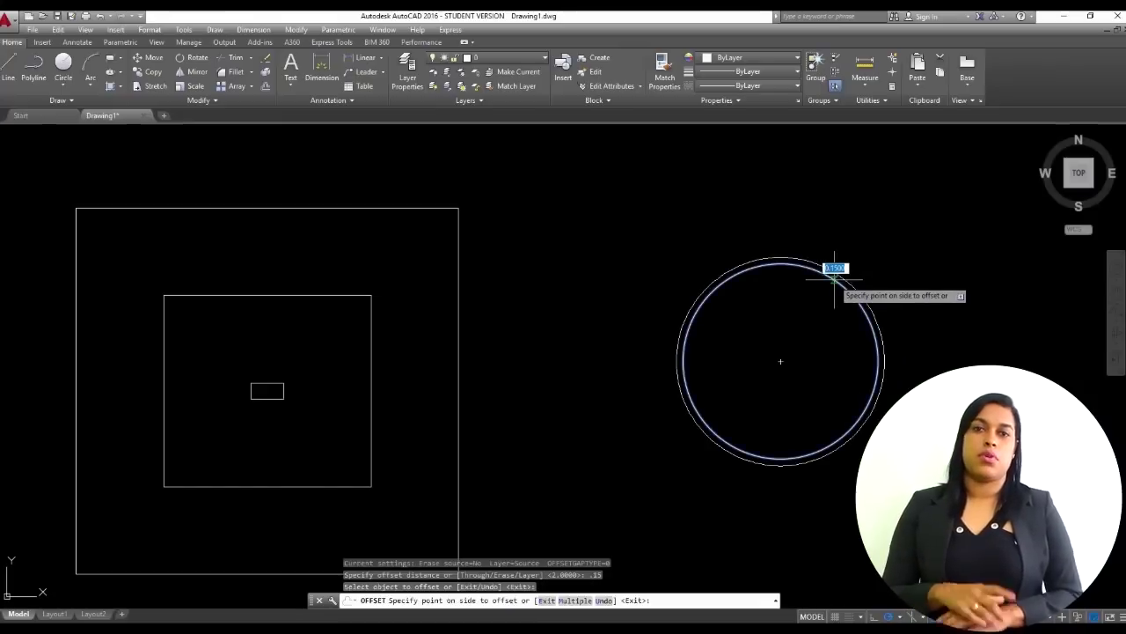
{"action": "left_click", "coordinate": [880, 262]}
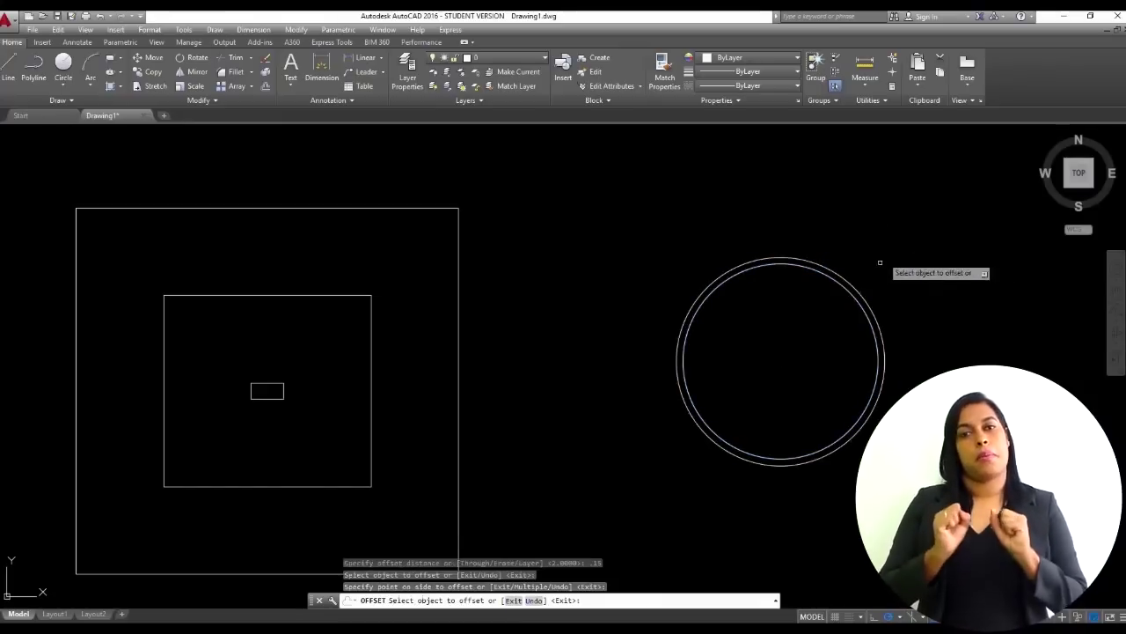
{"action": "left_click", "coordinate": [862, 308]}
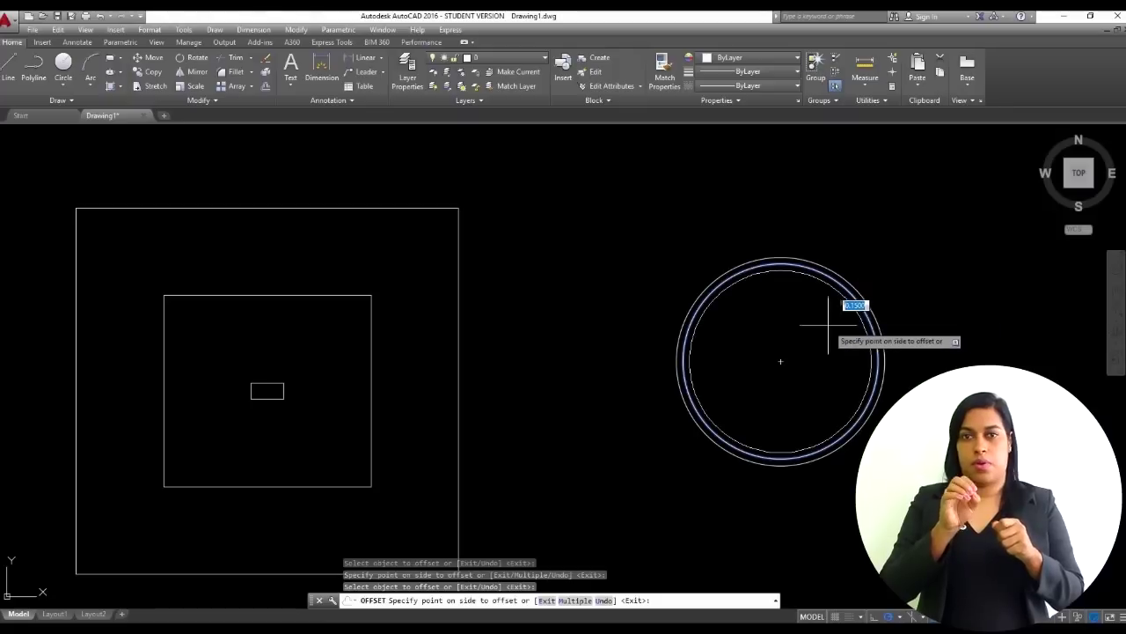
{"action": "left_click", "coordinate": [803, 330]}
- Offset the outermost circle outward by .15 three times, each time starting from the newest circle
{"action": "left_click", "coordinate": [874, 315]}
{"action": "left_click", "coordinate": [915, 308]}
{"action": "left_click", "coordinate": [885, 323]}
{"action": "left_click", "coordinate": [913, 309]}
{"action": "left_click", "coordinate": [894, 325]}
{"action": "left_click", "coordinate": [922, 312]}
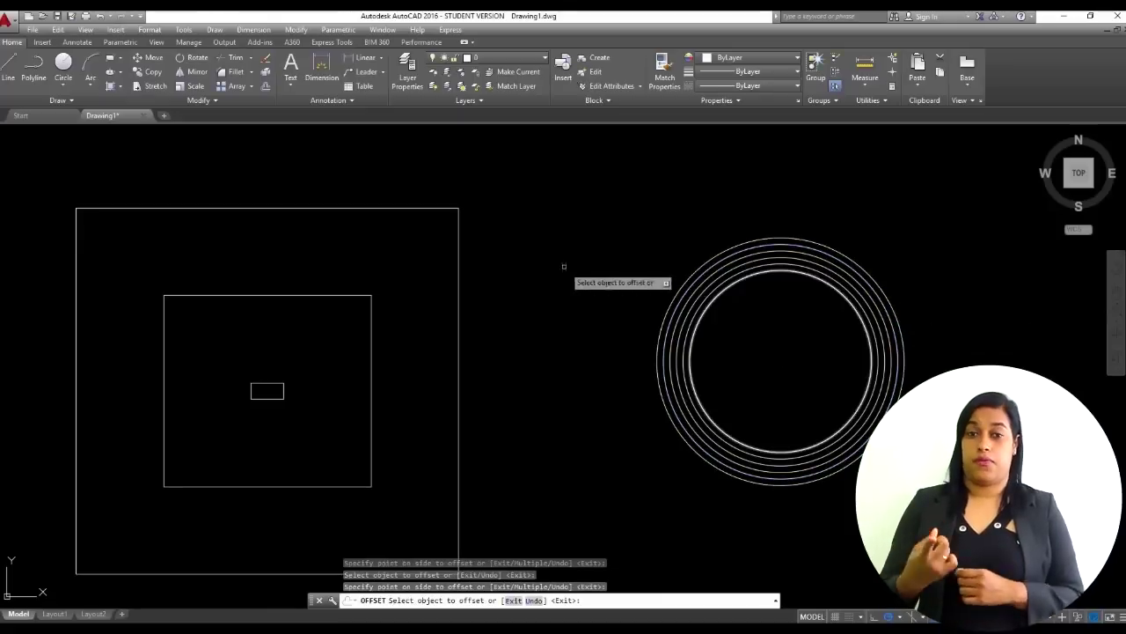
- Offset the outermost rectangle outward by .15 three times, starting each time from the newest copy, and end the Offset command
{"action": "left_click", "coordinate": [459, 341]}
{"action": "left_click", "coordinate": [593, 327]}
{"action": "left_click", "coordinate": [466, 387]}
{"action": "left_click", "coordinate": [570, 350]}
{"action": "left_click", "coordinate": [472, 396]}
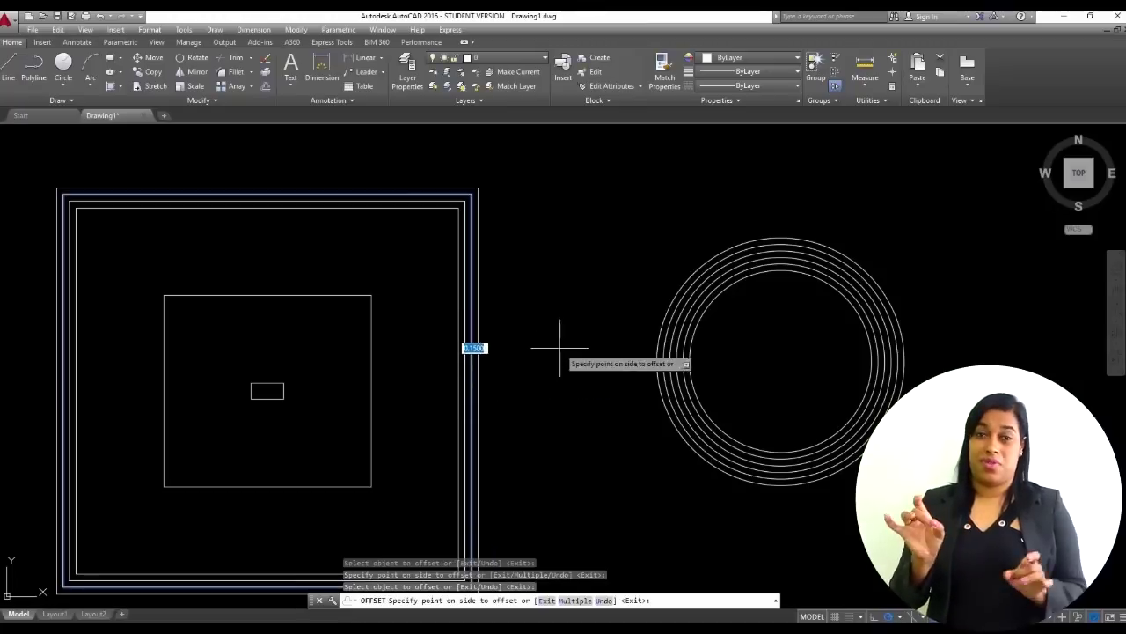
{"action": "left_click", "coordinate": [554, 348]}
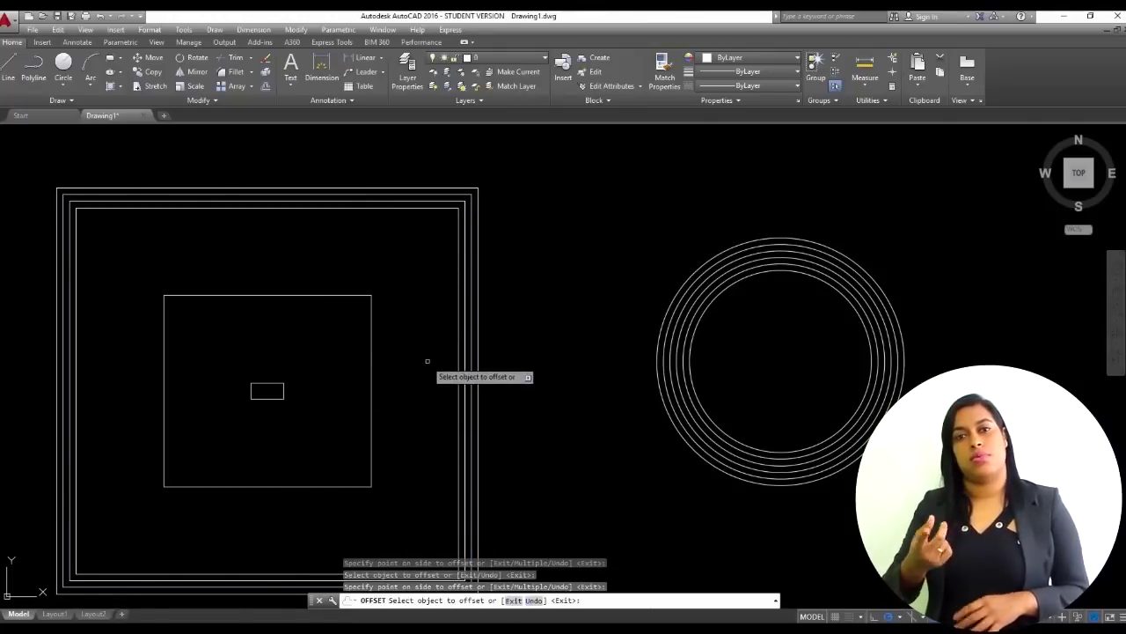
{"action": "key", "text": "Escape"}
{"action": "scroll", "coordinate": [466, 340], "scroll_direction": "down", "scroll_amount": 2}
{"action": "scroll", "coordinate": [468, 337], "scroll_direction": "up", "scroll_amount": 2}
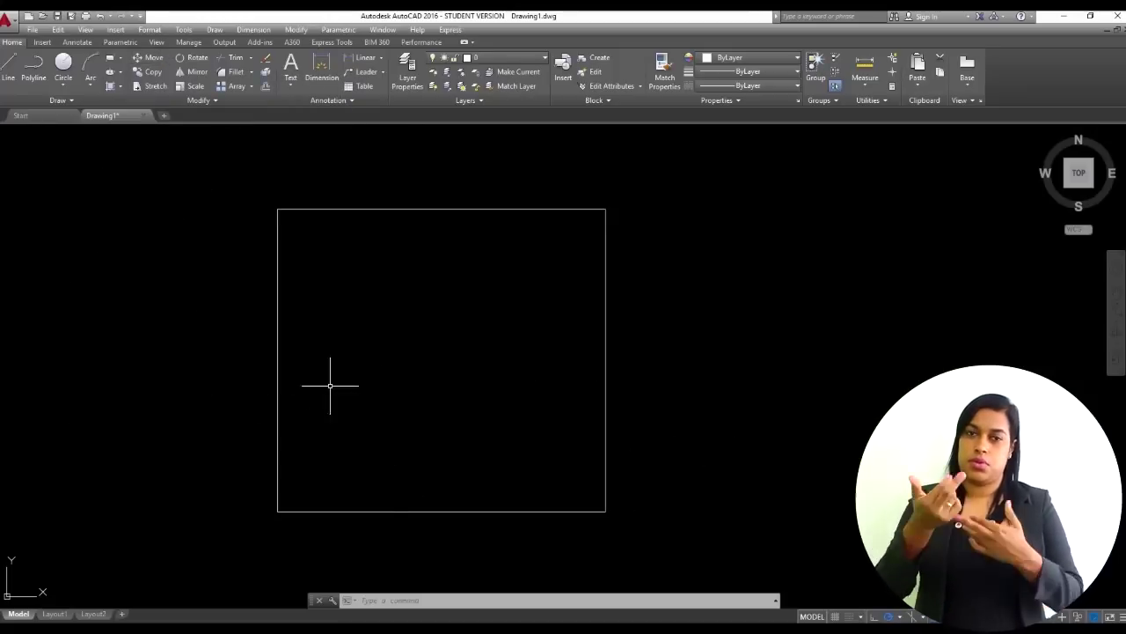
- Rotate the square freehand about its lower-right corner until it tilts to the other side, and undo the rotation
{"action": "left_click", "coordinate": [192, 57]}
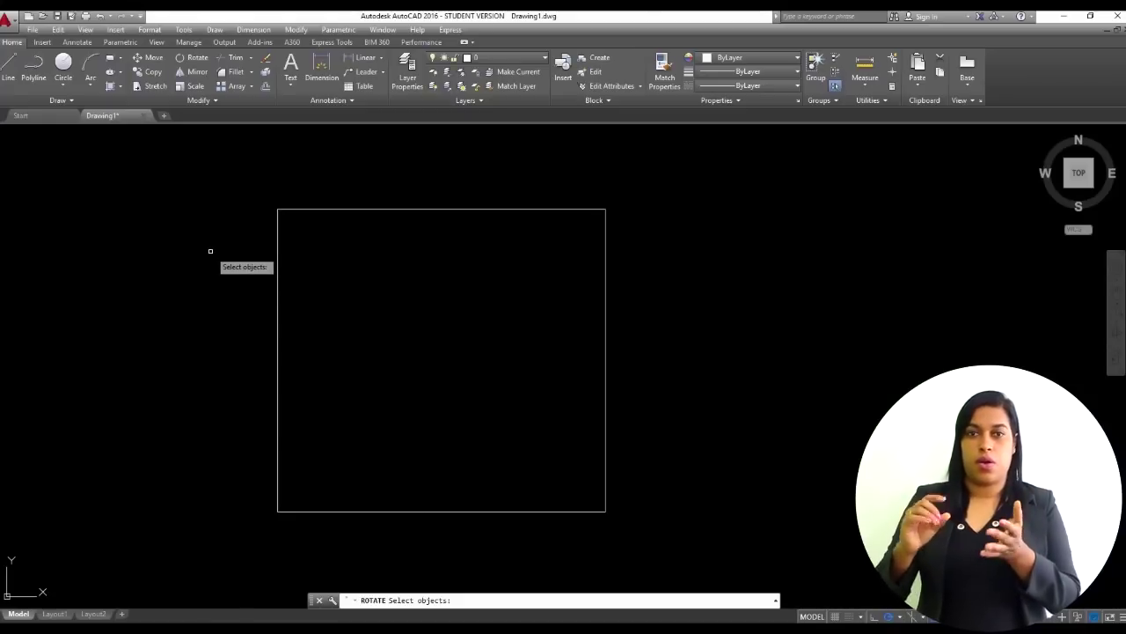
{"action": "left_click", "coordinate": [391, 209]}
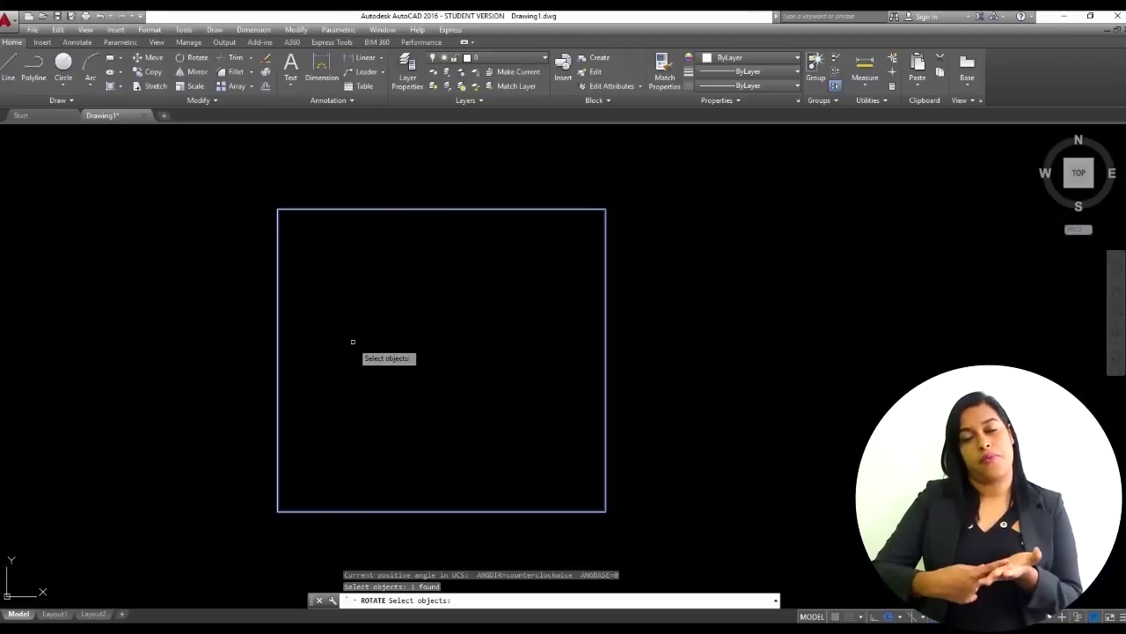
{"action": "key", "text": "Return"}
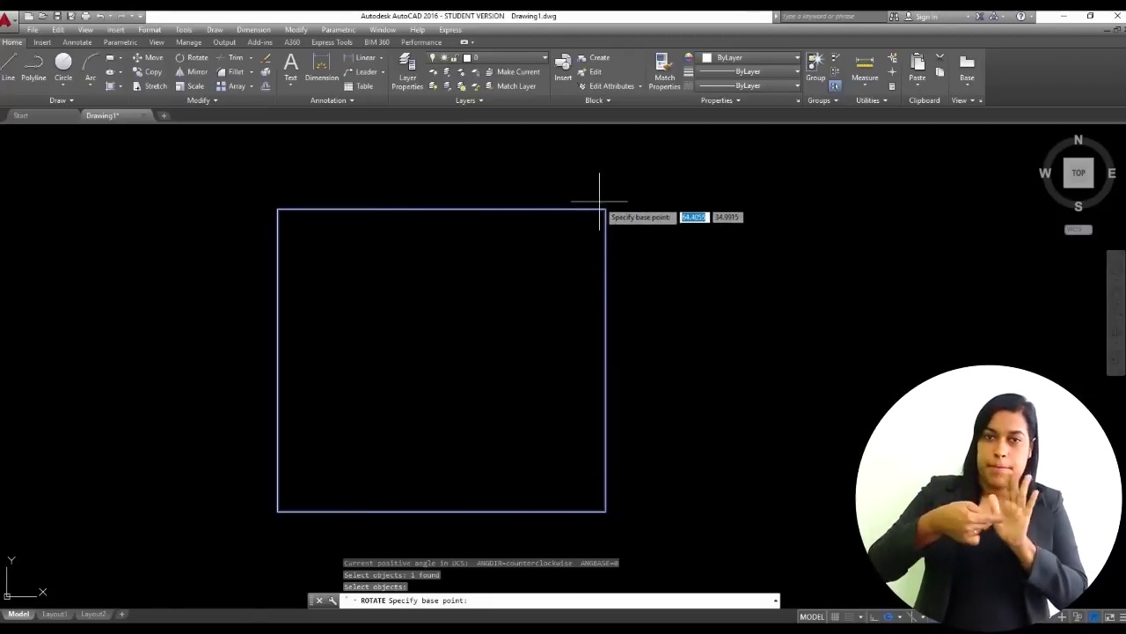
{"action": "left_click", "coordinate": [605, 511]}
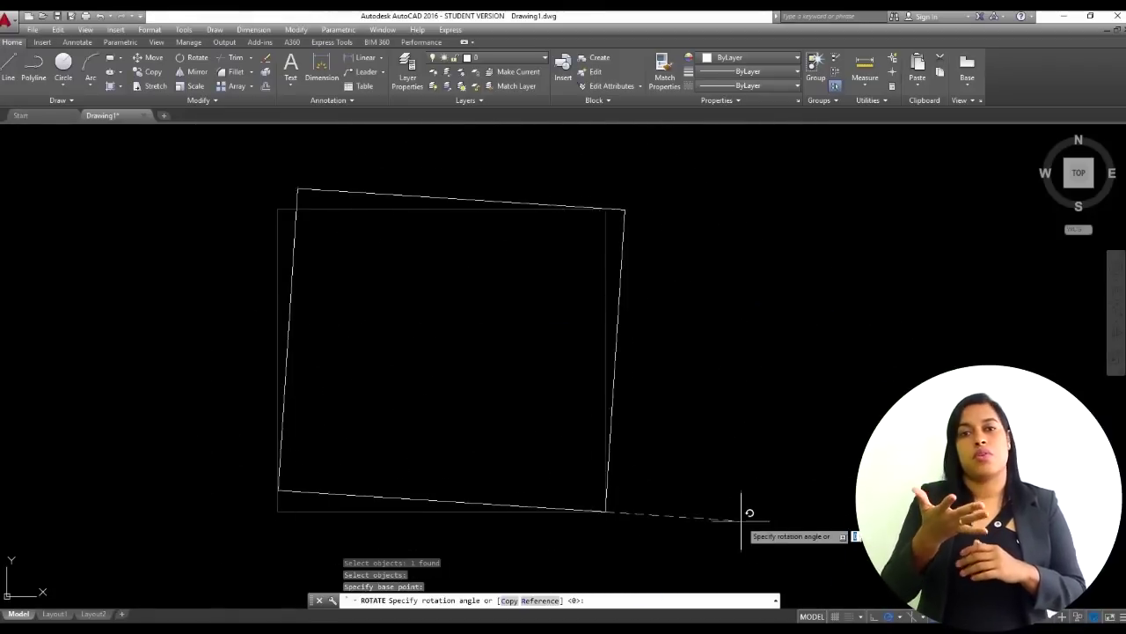
{"action": "left_click", "coordinate": [589, 555]}
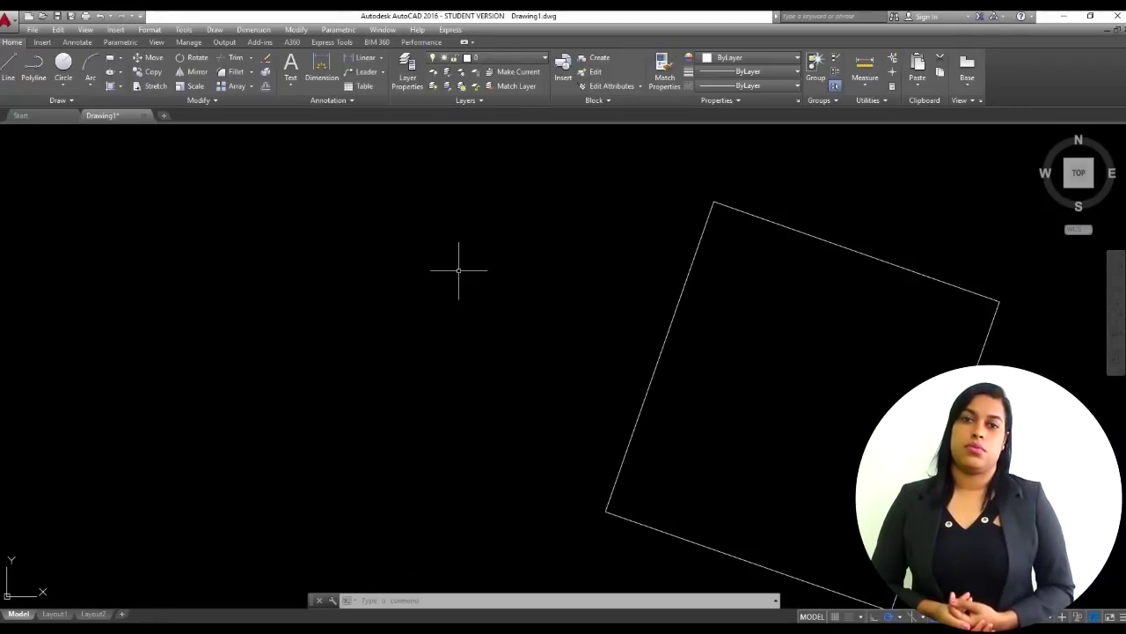
{"action": "key", "text": "ctrl+z"}
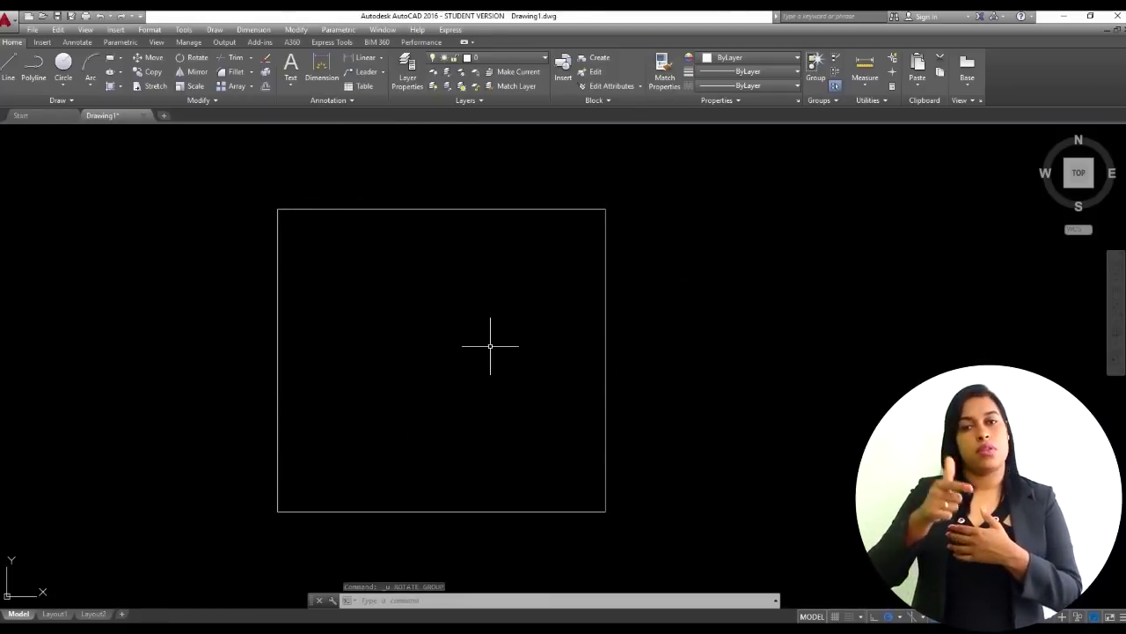
- Rotate the square by 45 degrees, using its lower-right corner as the base point
{"action": "left_click", "coordinate": [197, 58]}
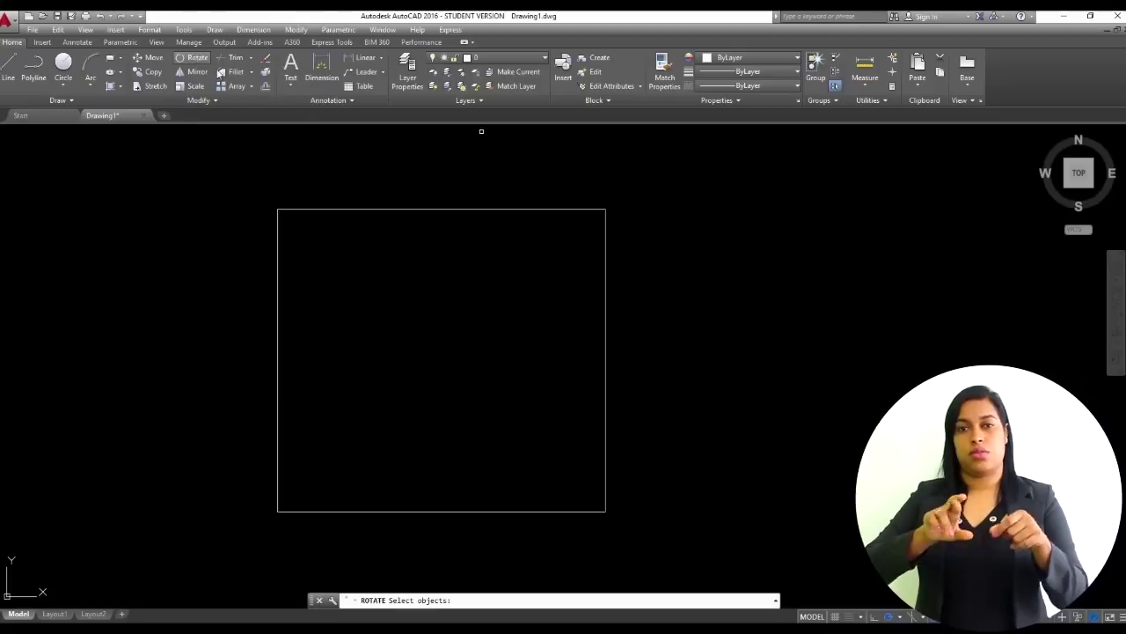
{"action": "left_click", "coordinate": [604, 425]}
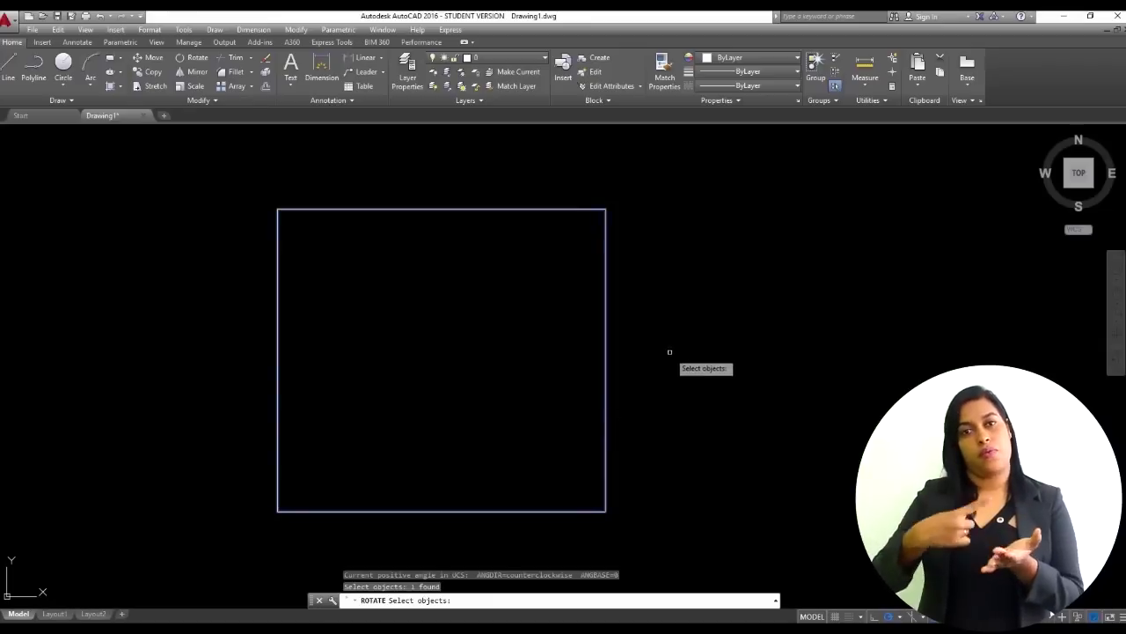
{"action": "key", "text": "Return"}
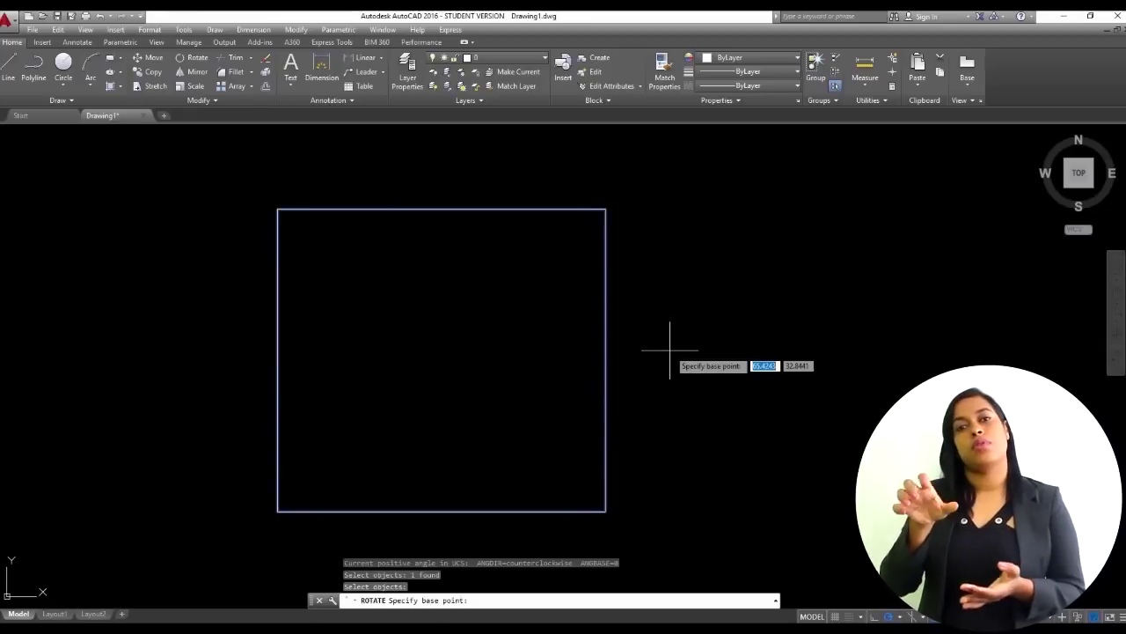
{"action": "left_click", "coordinate": [606, 510]}
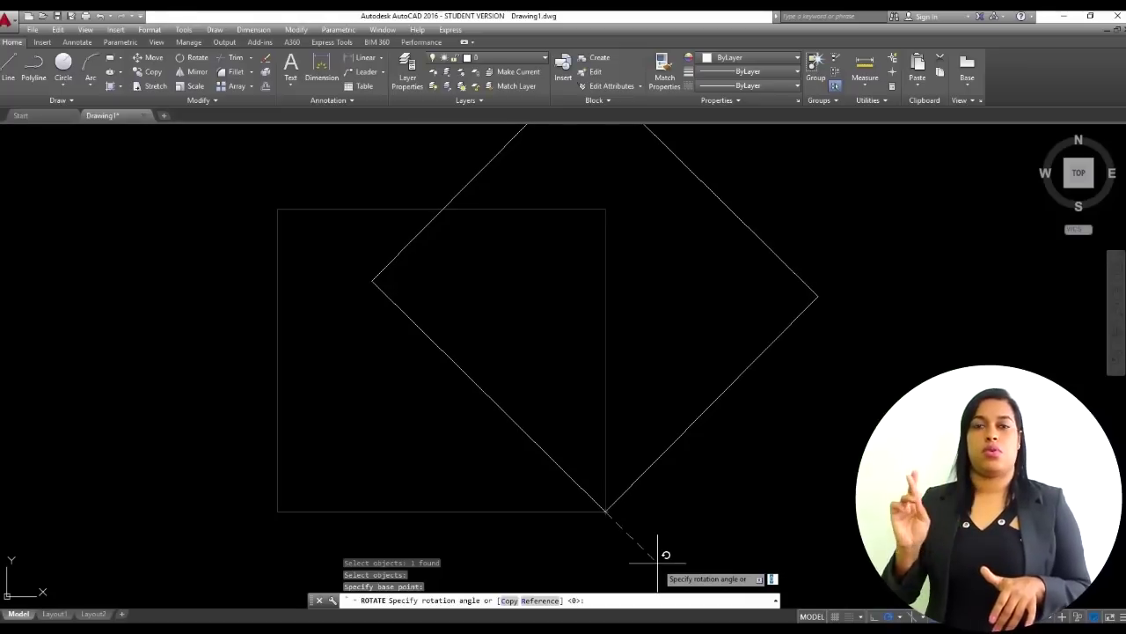
{"action": "type", "text": "45"}
{"action": "key", "text": "Return"}
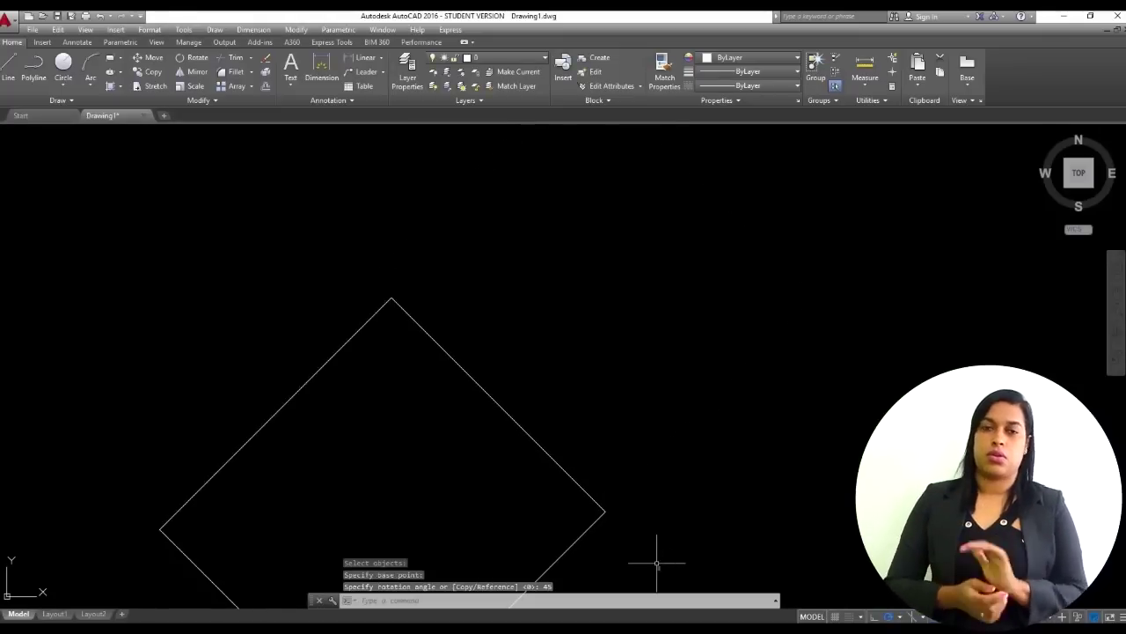
{"action": "scroll", "coordinate": [711, 204], "scroll_direction": "down", "scroll_amount": 2}
{"action": "scroll", "coordinate": [487, 478], "scroll_direction": "up", "scroll_amount": 2}
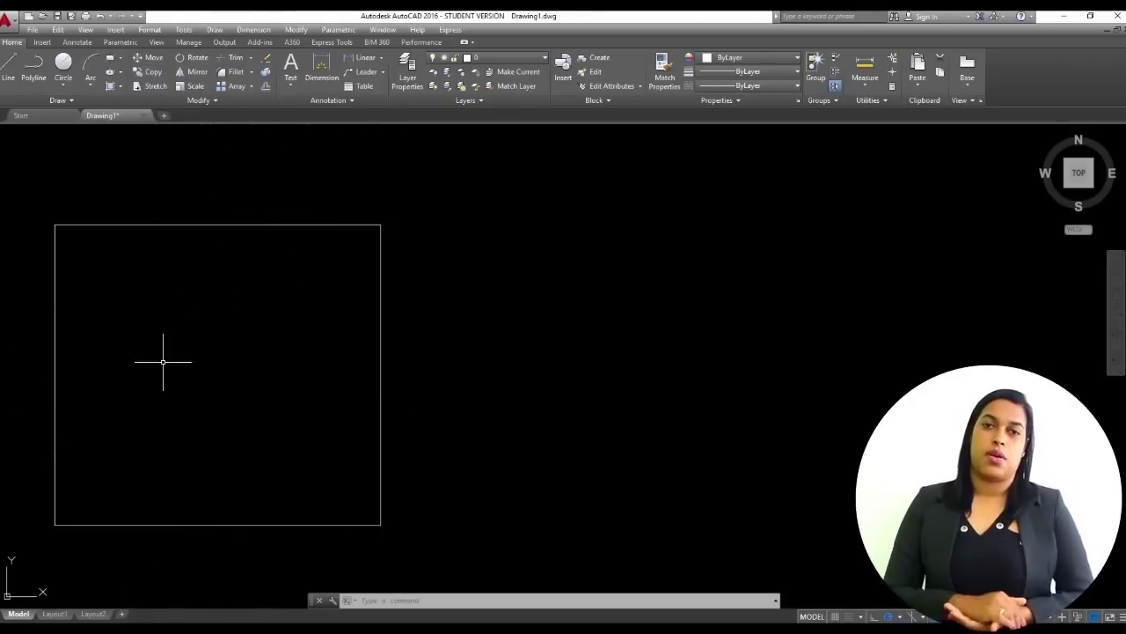
- Copy the square from its lower-right corner, placing one copy level to its right, one diagonally up to the right and one above
{"action": "left_click", "coordinate": [153, 76]}
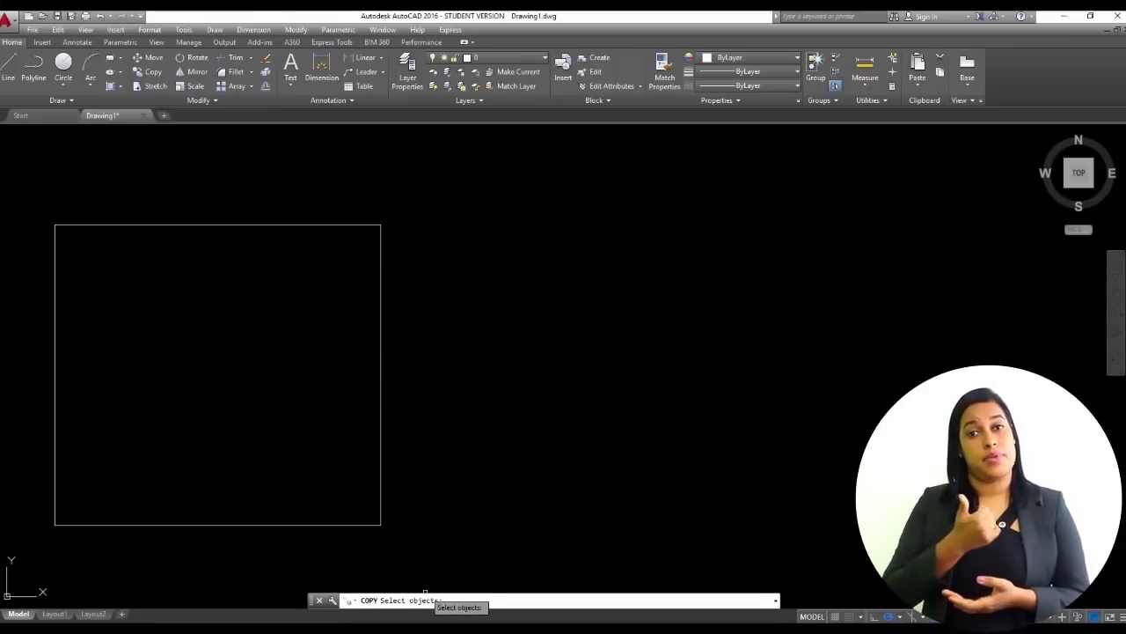
{"action": "left_click", "coordinate": [381, 396]}
{"action": "left_click", "coordinate": [360, 395]}
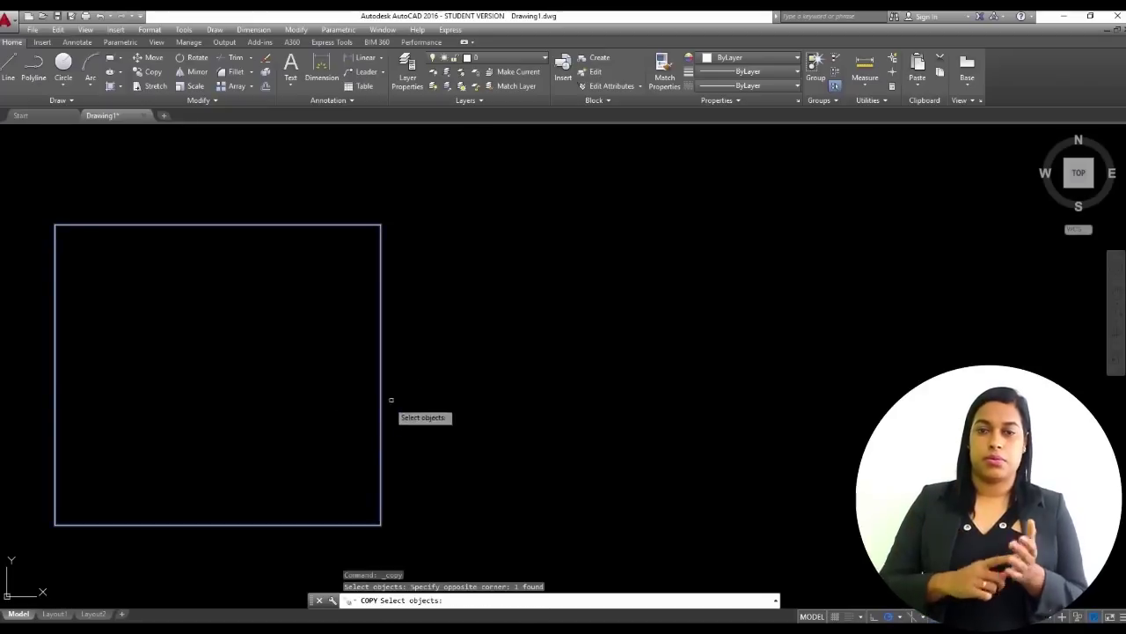
{"action": "key", "text": "Return"}
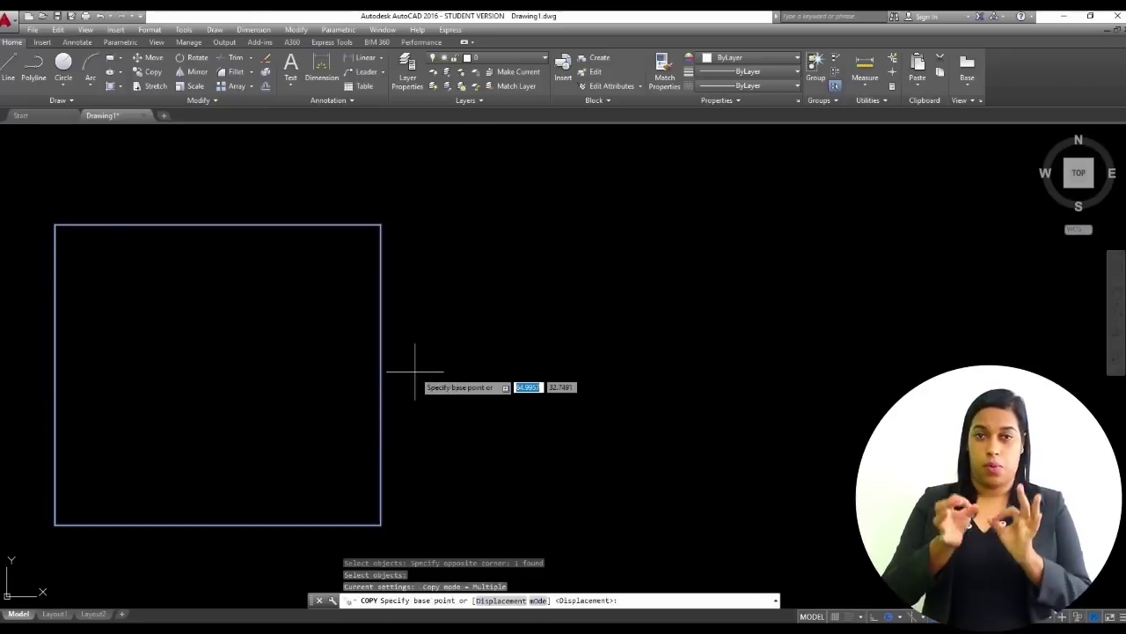
{"action": "left_click", "coordinate": [381, 525]}
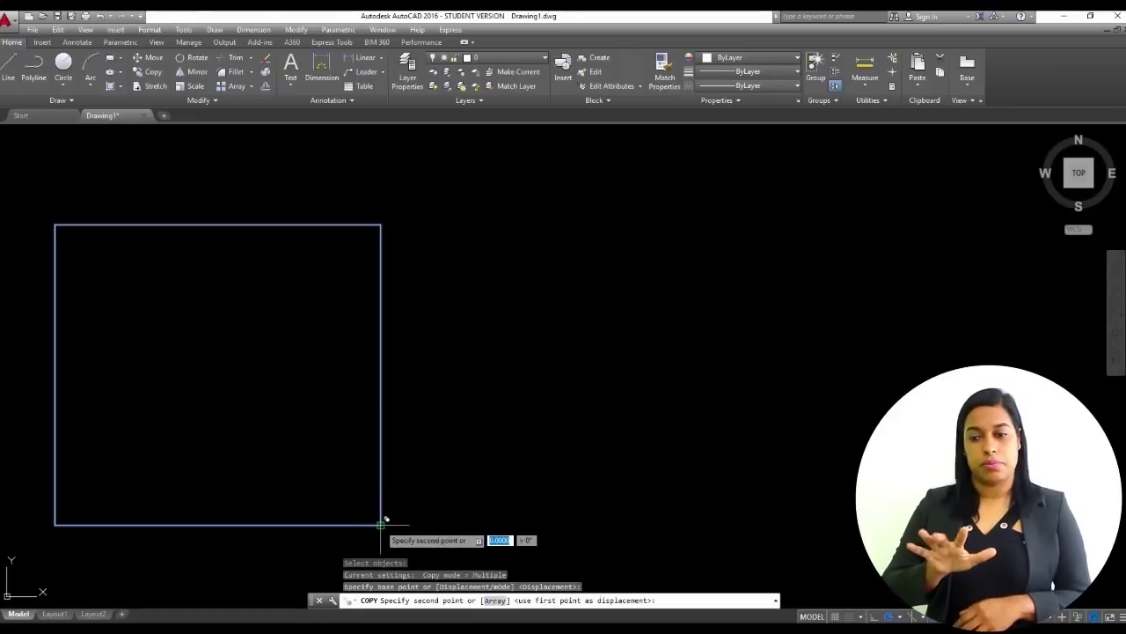
{"action": "left_click", "coordinate": [759, 524]}
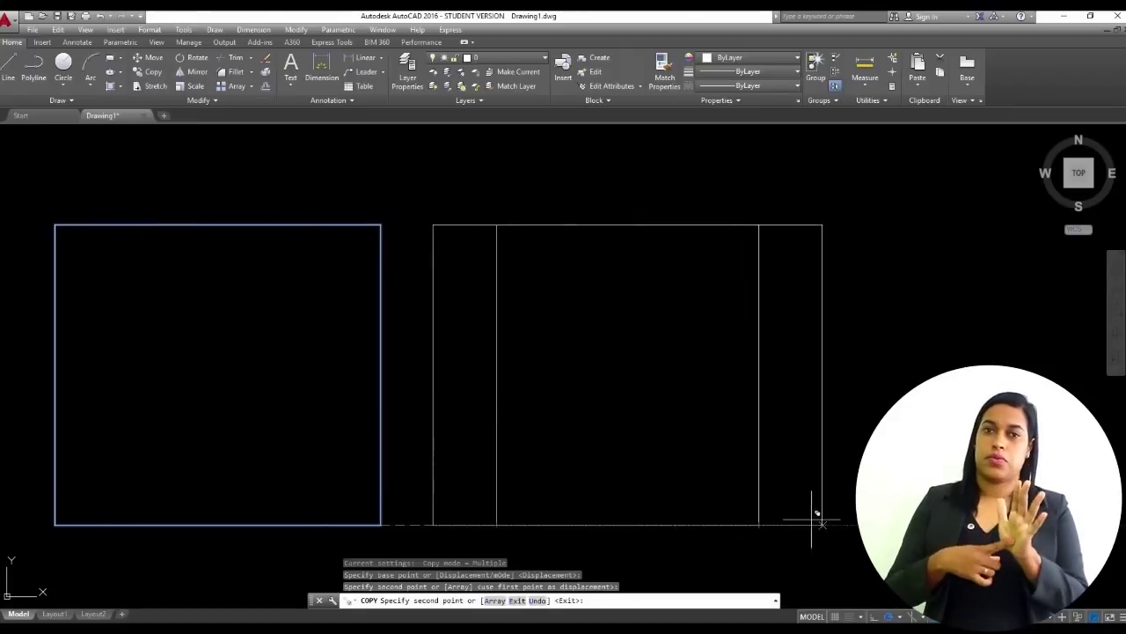
{"action": "scroll", "coordinate": [659, 528], "scroll_direction": "down", "scroll_amount": 5}
{"action": "left_click", "coordinate": [701, 359]}
{"action": "left_click", "coordinate": [515, 377]}
- Place six more copies freehand around the existing squares, from the left side over the top to the lower right, and end the Copy command
{"action": "scroll", "coordinate": [369, 426], "scroll_direction": "down", "scroll_amount": 4}
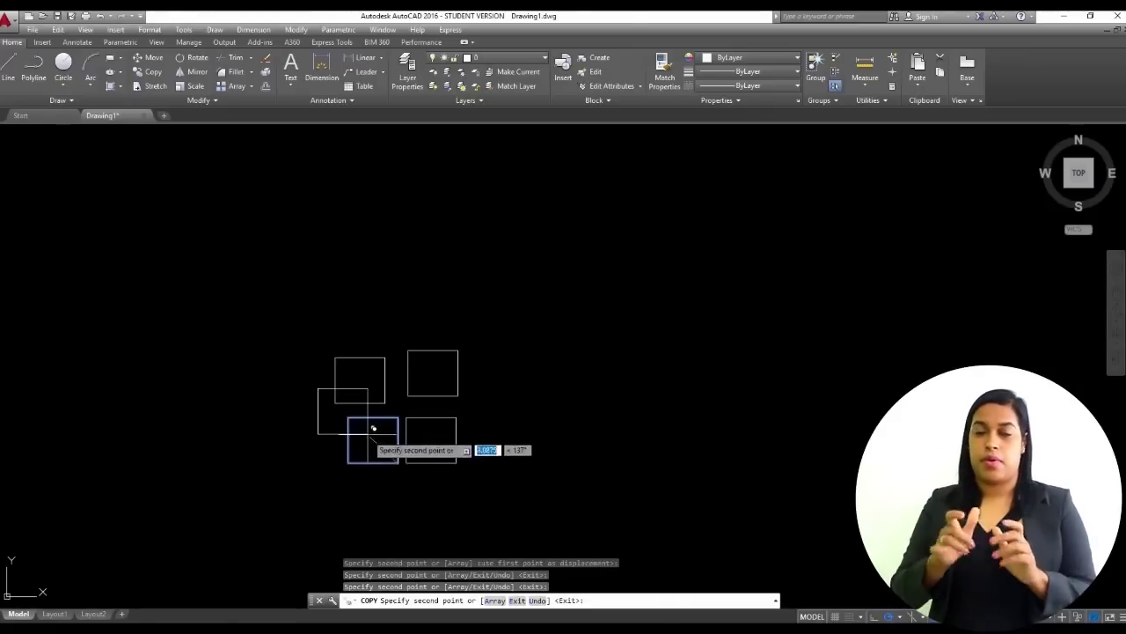
{"action": "scroll", "coordinate": [314, 442], "scroll_direction": "up", "scroll_amount": 6}
{"action": "scroll", "coordinate": [320, 440], "scroll_direction": "down", "scroll_amount": 4}
{"action": "scroll", "coordinate": [325, 431], "scroll_direction": "down", "scroll_amount": 4}
{"action": "scroll", "coordinate": [324, 425], "scroll_direction": "up", "scroll_amount": 4}
{"action": "scroll", "coordinate": [321, 425], "scroll_direction": "up", "scroll_amount": 4}
{"action": "scroll", "coordinate": [321, 425], "scroll_direction": "down", "scroll_amount": 4}
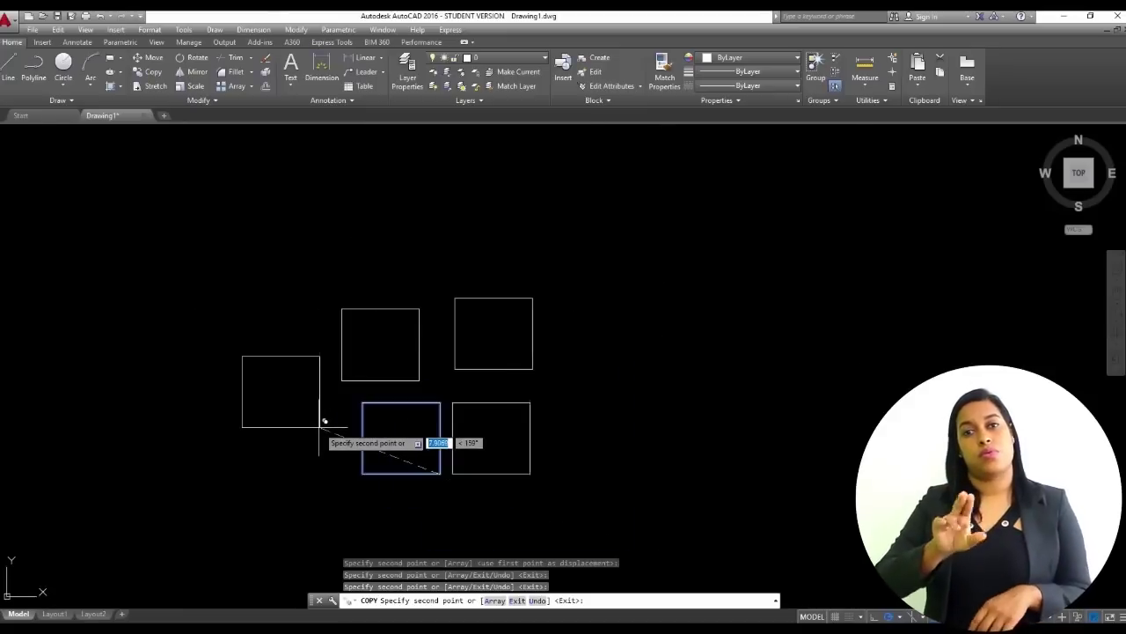
{"action": "left_click", "coordinate": [318, 427]}
{"action": "left_click", "coordinate": [287, 271]}
{"action": "left_click", "coordinate": [457, 245]}
{"action": "left_click", "coordinate": [628, 272]}
{"action": "left_click", "coordinate": [646, 366]}
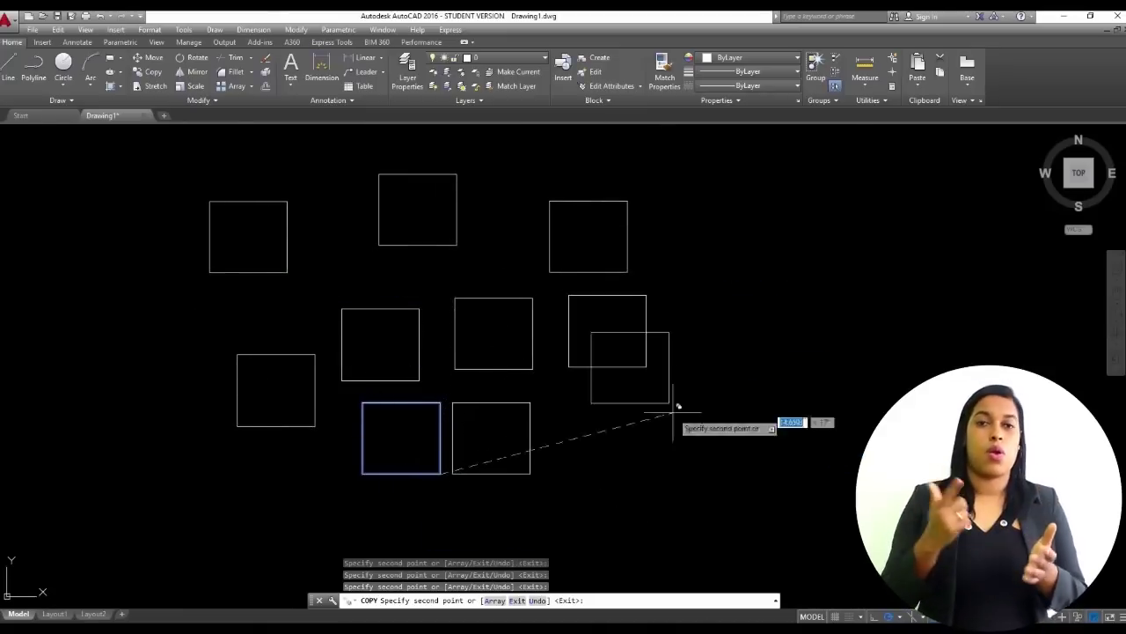
{"action": "left_click", "coordinate": [643, 473]}
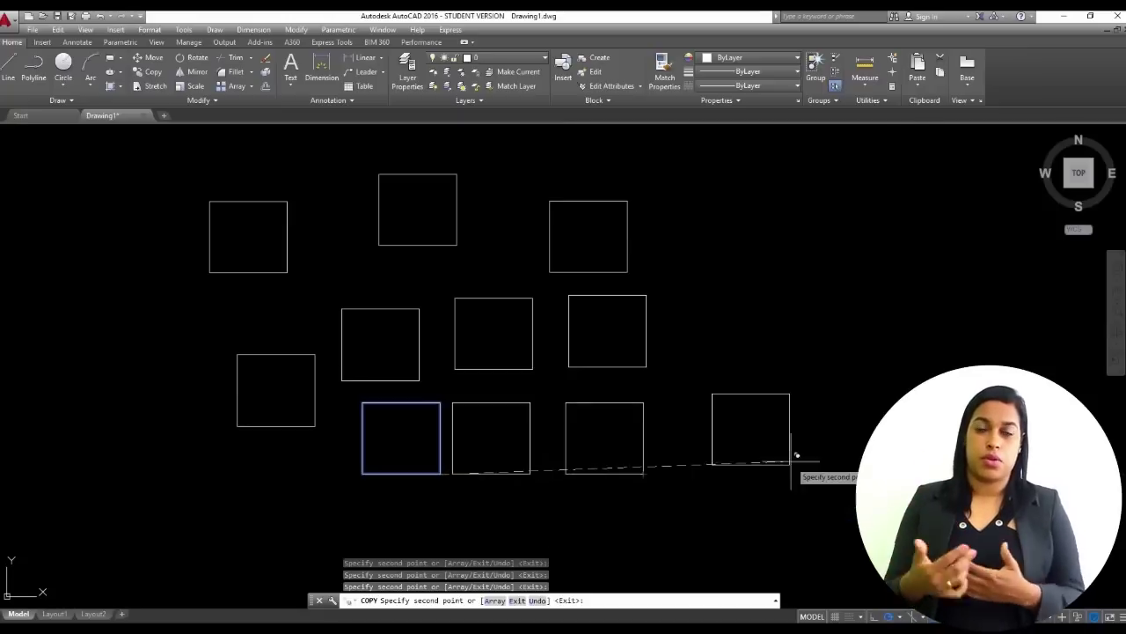
{"action": "key", "text": "Escape"}
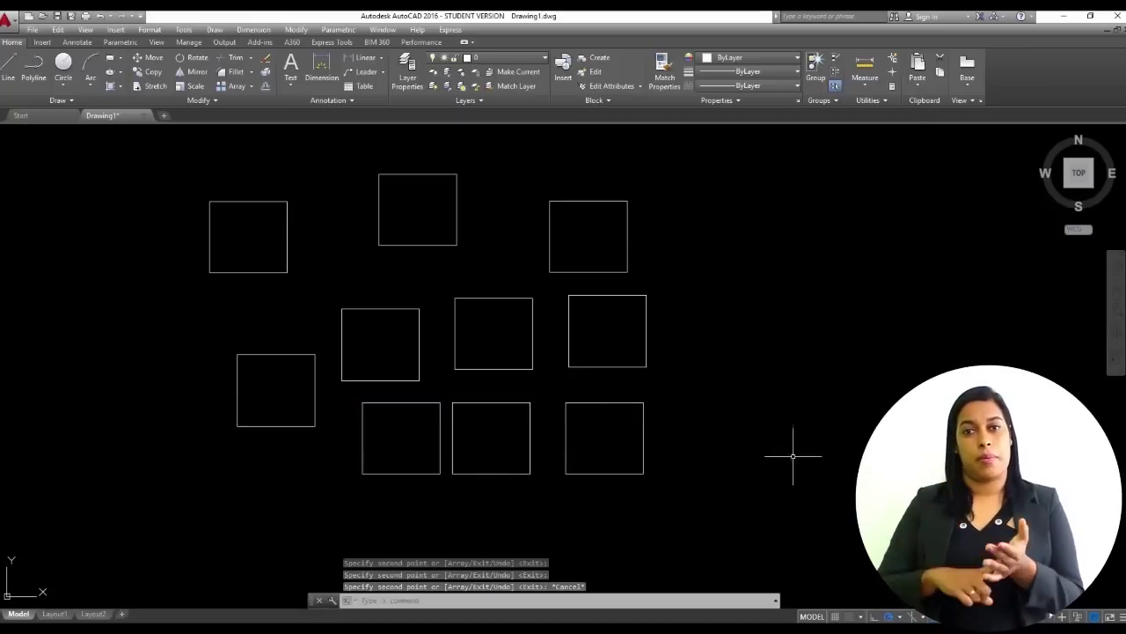
- Examine the copied squares individually and as a whole group
{"action": "scroll", "coordinate": [457, 341], "scroll_direction": "down", "scroll_amount": 2}
{"action": "scroll", "coordinate": [546, 380], "scroll_direction": "up", "scroll_amount": 7}
{"action": "mouse_move", "coordinate": [688, 321]}
{"action": "middle_mouse_down"}
{"action": "mouse_move", "coordinate": [571, 340]}
{"action": "mouse_move", "coordinate": [430, 335]}
{"action": "mouse_move", "coordinate": [340, 302]}
{"action": "middle_mouse_up"}
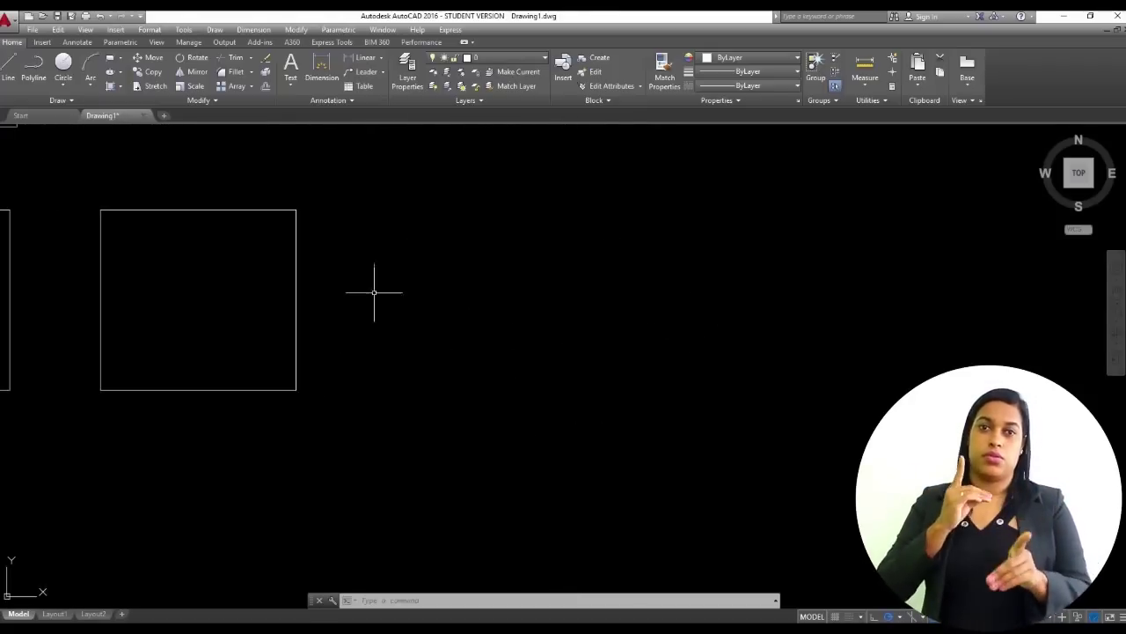
{"action": "mouse_move", "coordinate": [201, 283]}
{"action": "middle_mouse_down"}
{"action": "mouse_move", "coordinate": [397, 405]}
{"action": "mouse_move", "coordinate": [470, 397]}
{"action": "mouse_move", "coordinate": [584, 444]}
{"action": "mouse_move", "coordinate": [672, 414]}
{"action": "mouse_move", "coordinate": [407, 382]}
{"action": "mouse_move", "coordinate": [158, 309]}
{"action": "mouse_move", "coordinate": [299, 305]}
{"action": "mouse_move", "coordinate": [654, 403]}
{"action": "mouse_move", "coordinate": [551, 400]}
{"action": "mouse_move", "coordinate": [752, 408]}
{"action": "mouse_move", "coordinate": [752, 421]}
{"action": "mouse_move", "coordinate": [523, 372]}
{"action": "mouse_move", "coordinate": [246, 373]}
{"action": "mouse_move", "coordinate": [780, 496]}
{"action": "mouse_move", "coordinate": [787, 400]}
{"action": "mouse_move", "coordinate": [694, 432]}
{"action": "mouse_move", "coordinate": [568, 393]}
{"action": "mouse_move", "coordinate": [486, 382]}
{"action": "middle_mouse_up"}
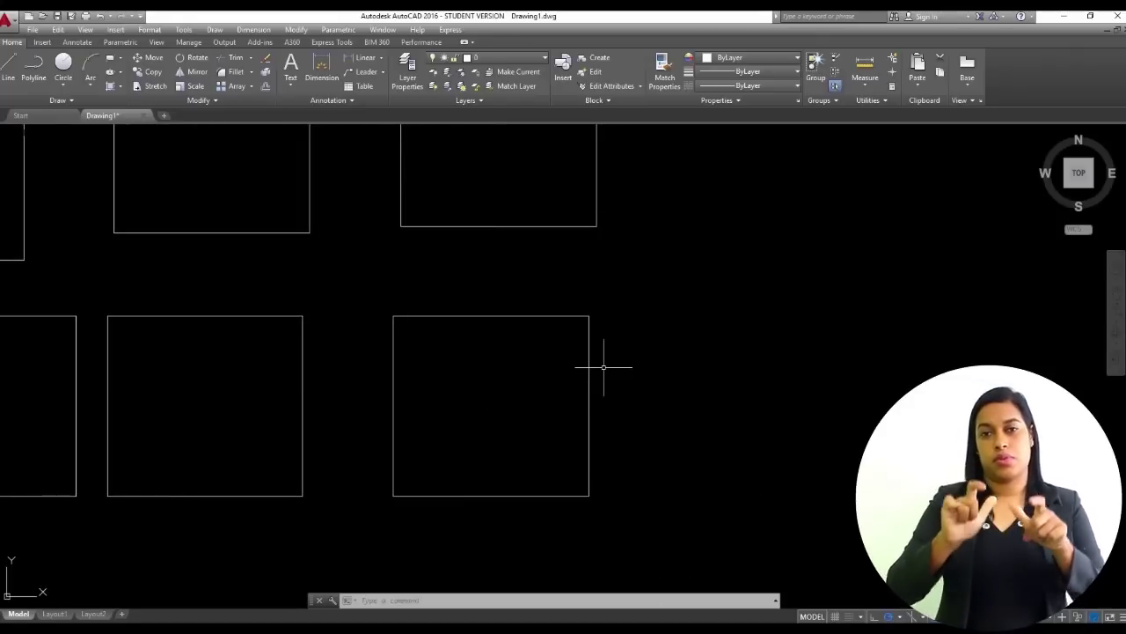
{"action": "scroll", "coordinate": [360, 243], "scroll_direction": "down", "scroll_amount": 3}
{"action": "scroll", "coordinate": [360, 221], "scroll_direction": "up", "scroll_amount": 3}
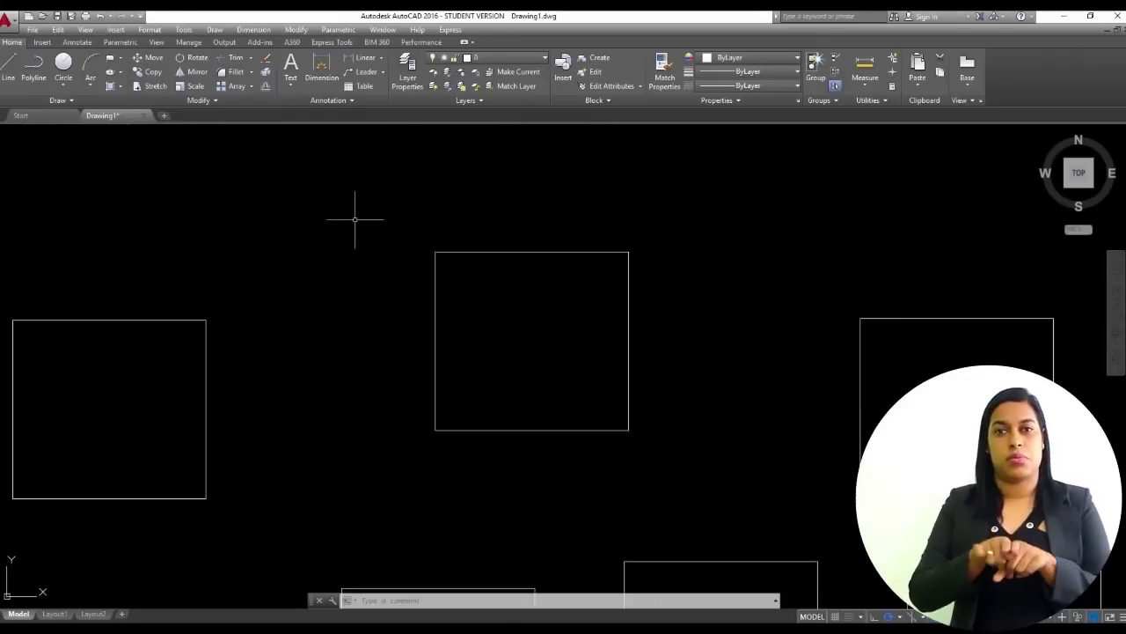
{"action": "scroll", "coordinate": [362, 226], "scroll_direction": "down", "scroll_amount": 3}
{"action": "scroll", "coordinate": [386, 232], "scroll_direction": "up", "scroll_amount": 5}
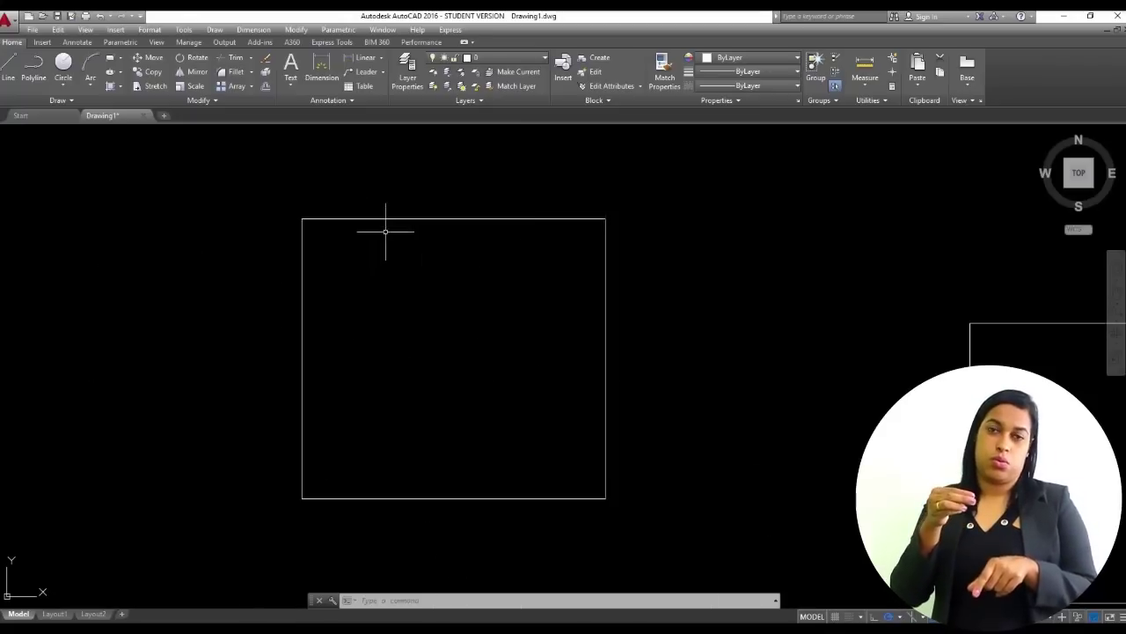
{"action": "scroll", "coordinate": [400, 269], "scroll_direction": "down", "scroll_amount": 4}
{"action": "scroll", "coordinate": [390, 305], "scroll_direction": "down", "scroll_amount": 5}
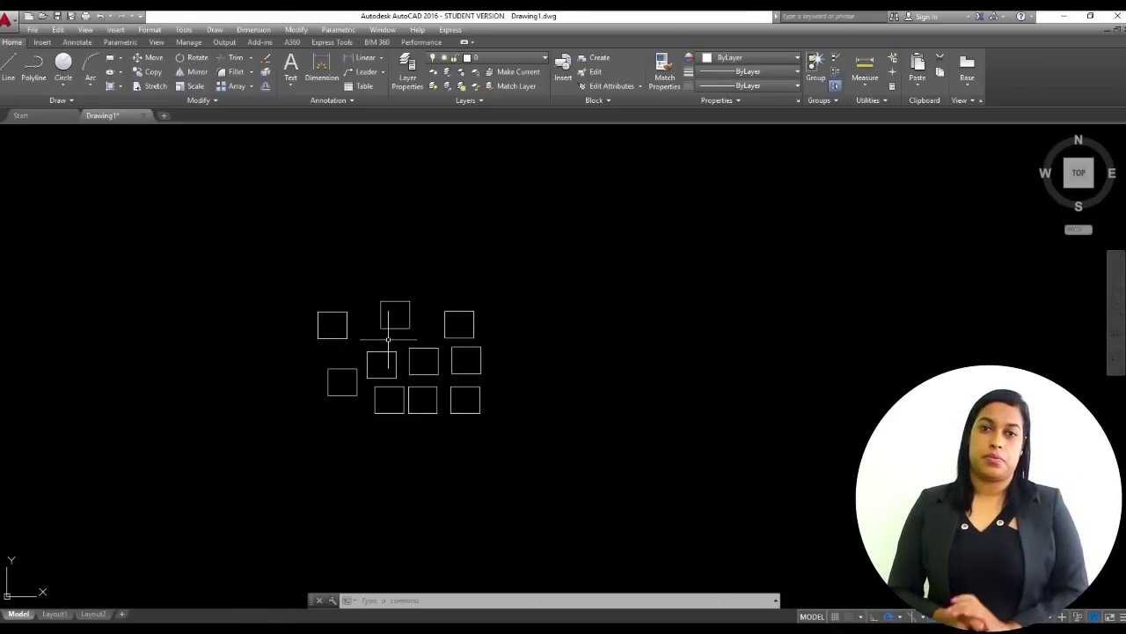
{"action": "scroll", "coordinate": [393, 335], "scroll_direction": "up", "scroll_amount": 4}
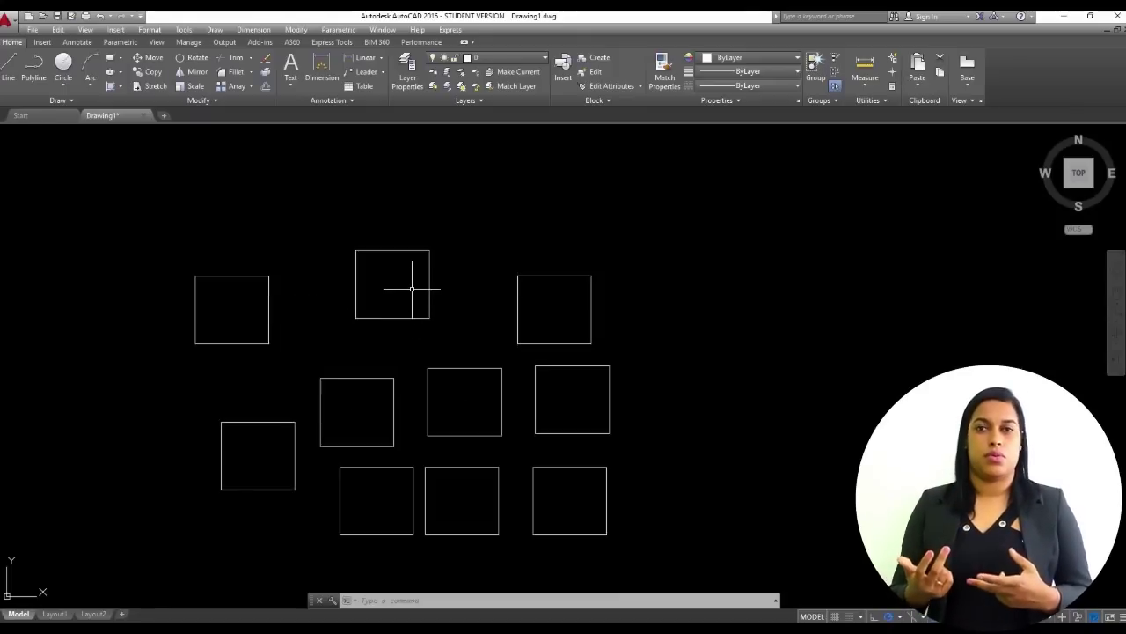
{"action": "mouse_move", "coordinate": [412, 289]}
{"action": "middle_mouse_down"}
{"action": "mouse_move", "coordinate": [410, 322]}
{"action": "mouse_move", "coordinate": [591, 327]}
{"action": "mouse_move", "coordinate": [173, 237]}
{"action": "mouse_move", "coordinate": [317, 269]}
{"action": "mouse_move", "coordinate": [616, 309]}
{"action": "mouse_move", "coordinate": [525, 332]}
{"action": "mouse_move", "coordinate": [561, 330]}
{"action": "mouse_move", "coordinate": [372, 249]}
{"action": "mouse_move", "coordinate": [556, 267]}
{"action": "mouse_move", "coordinate": [677, 294]}
{"action": "mouse_move", "coordinate": [441, 267]}
{"action": "mouse_move", "coordinate": [452, 226]}
{"action": "mouse_move", "coordinate": [443, 269]}
{"action": "mouse_move", "coordinate": [656, 292]}
{"action": "mouse_move", "coordinate": [510, 256]}
{"action": "mouse_move", "coordinate": [317, 243]}
{"action": "mouse_move", "coordinate": [417, 251]}
{"action": "mouse_move", "coordinate": [314, 229]}
{"action": "middle_mouse_up"}
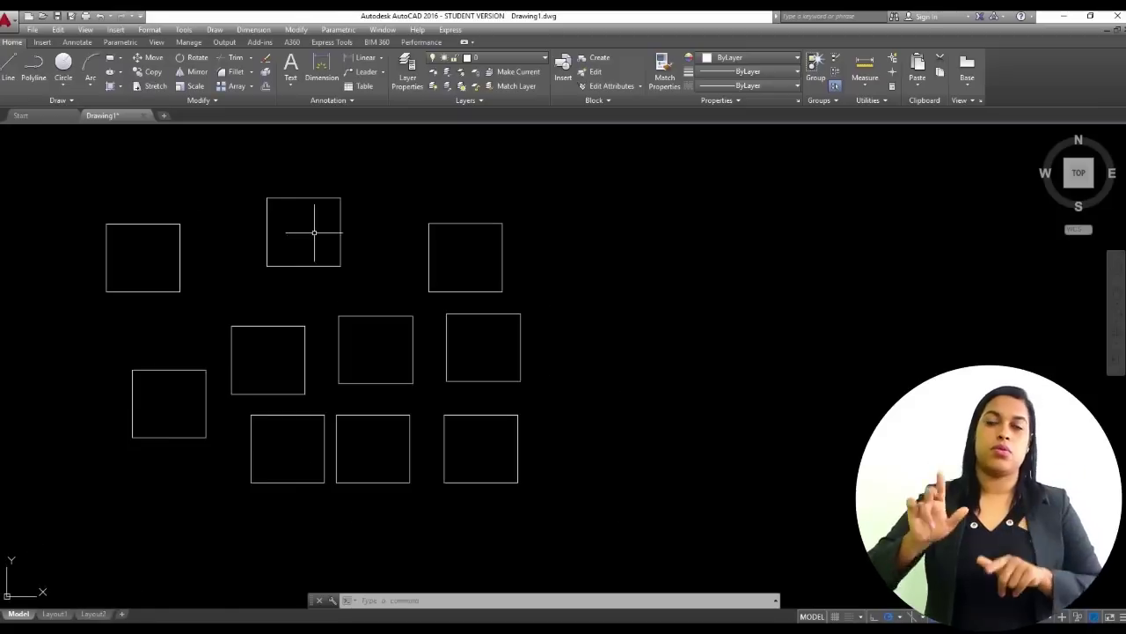
- Copy the square at the lower right of the group horizontally to the right by a distance of 15, based on its lower-right corner
{"action": "scroll", "coordinate": [519, 247], "scroll_direction": "up", "scroll_amount": 2}
{"action": "scroll", "coordinate": [410, 221], "scroll_direction": "down", "scroll_amount": 2}
{"action": "scroll", "coordinate": [467, 462], "scroll_direction": "up", "scroll_amount": 2}
{"action": "scroll", "coordinate": [465, 461], "scroll_direction": "up", "scroll_amount": 2}
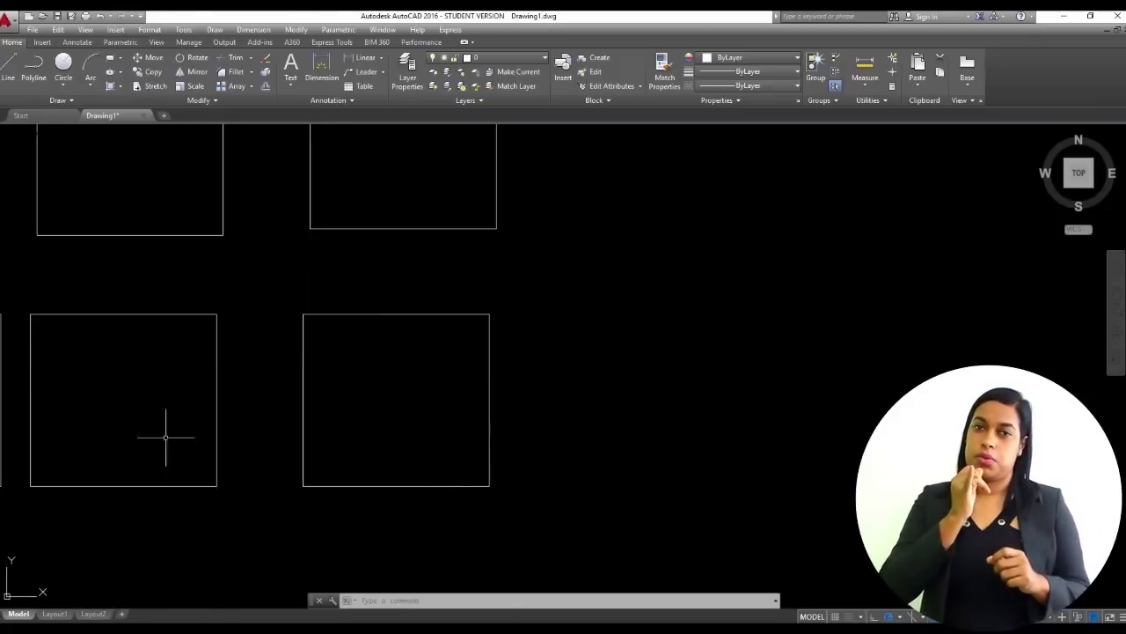
{"action": "mouse_move", "coordinate": [525, 359]}
{"action": "middle_mouse_down"}
{"action": "mouse_move", "coordinate": [264, 329]}
{"action": "mouse_move", "coordinate": [347, 320]}
{"action": "mouse_move", "coordinate": [303, 329]}
{"action": "middle_mouse_up"}
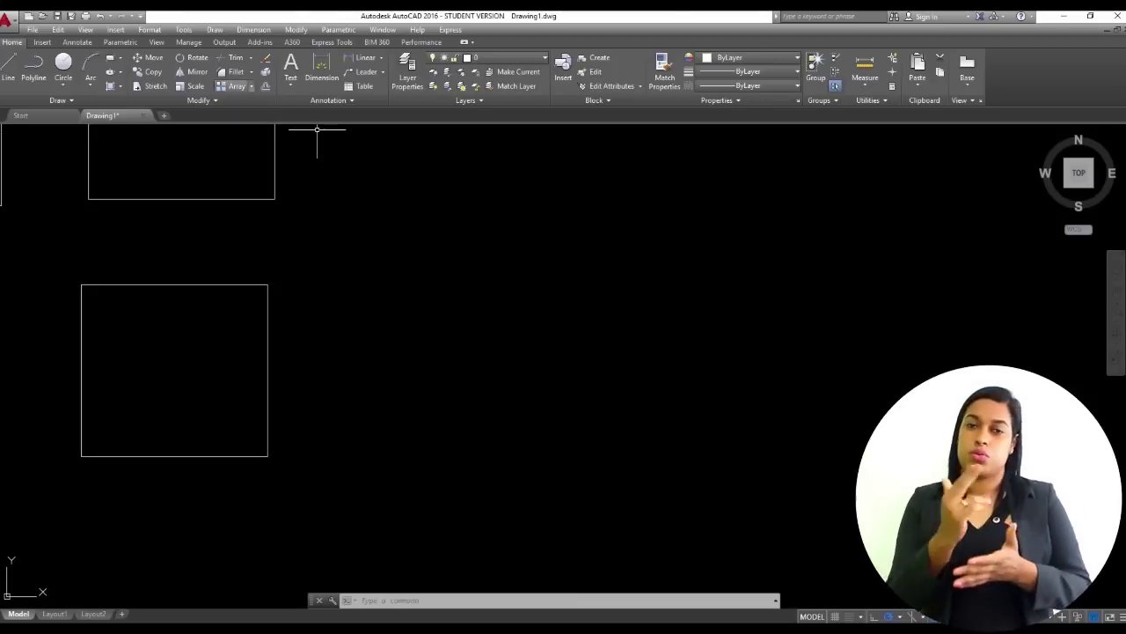
{"action": "left_click", "coordinate": [151, 72]}
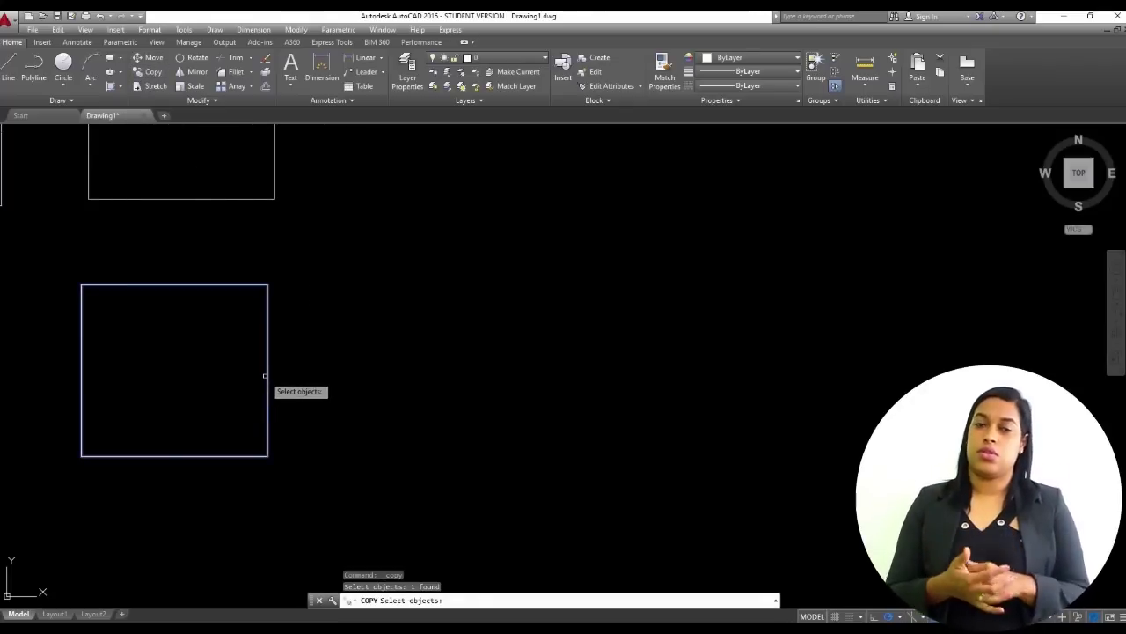
{"action": "key", "text": "Return"}
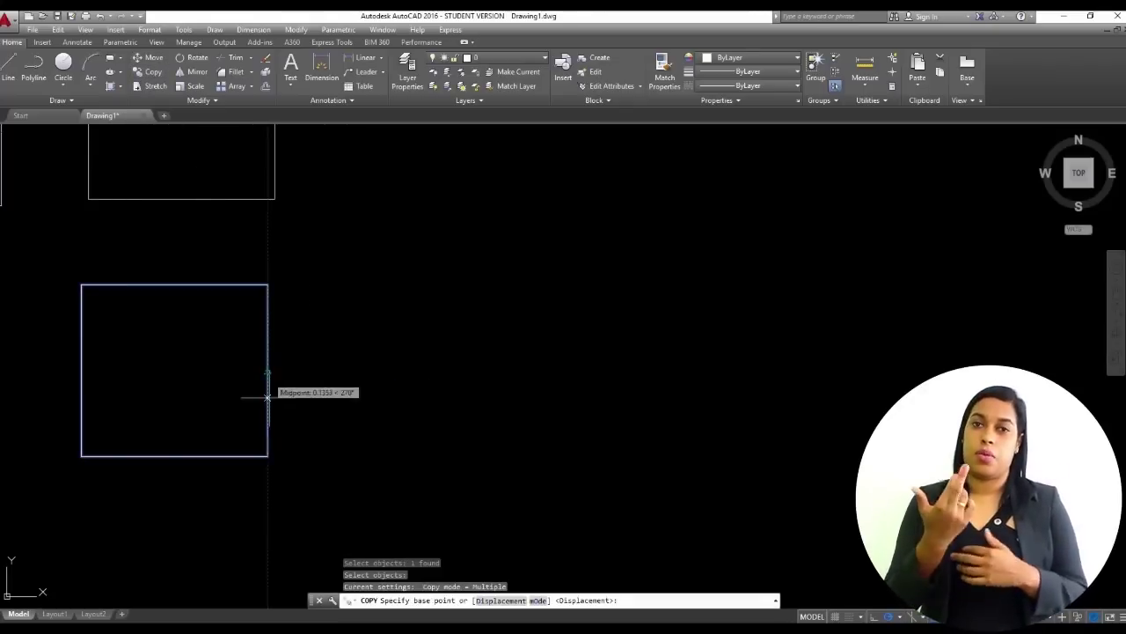
{"action": "left_click", "coordinate": [267, 456]}
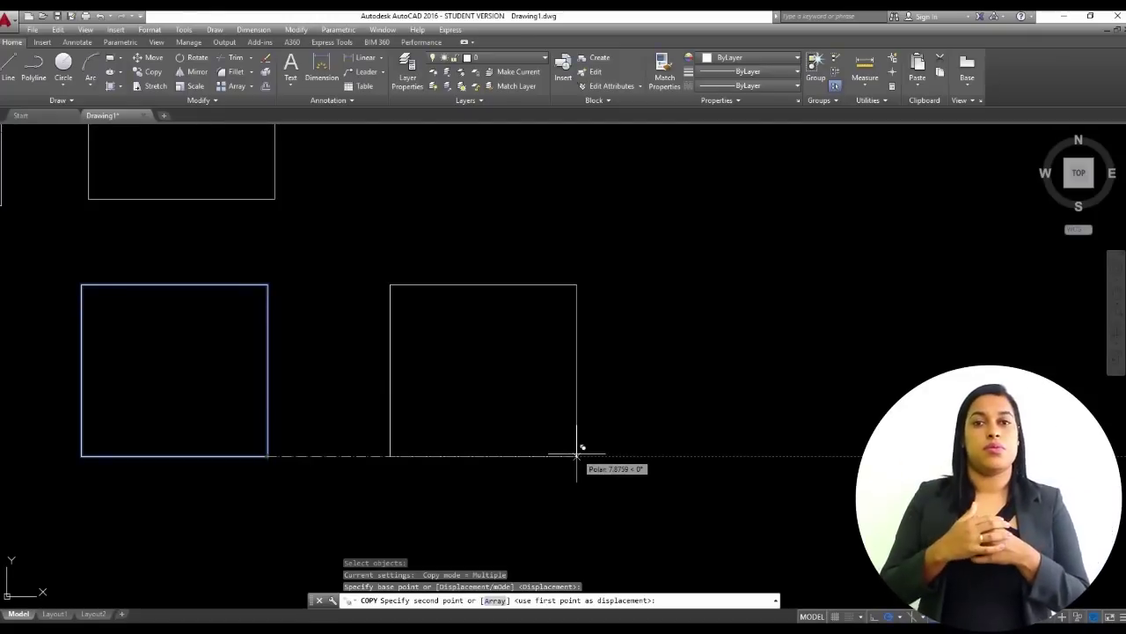
{"action": "type", "text": "15"}
{"action": "key", "text": "Return"}
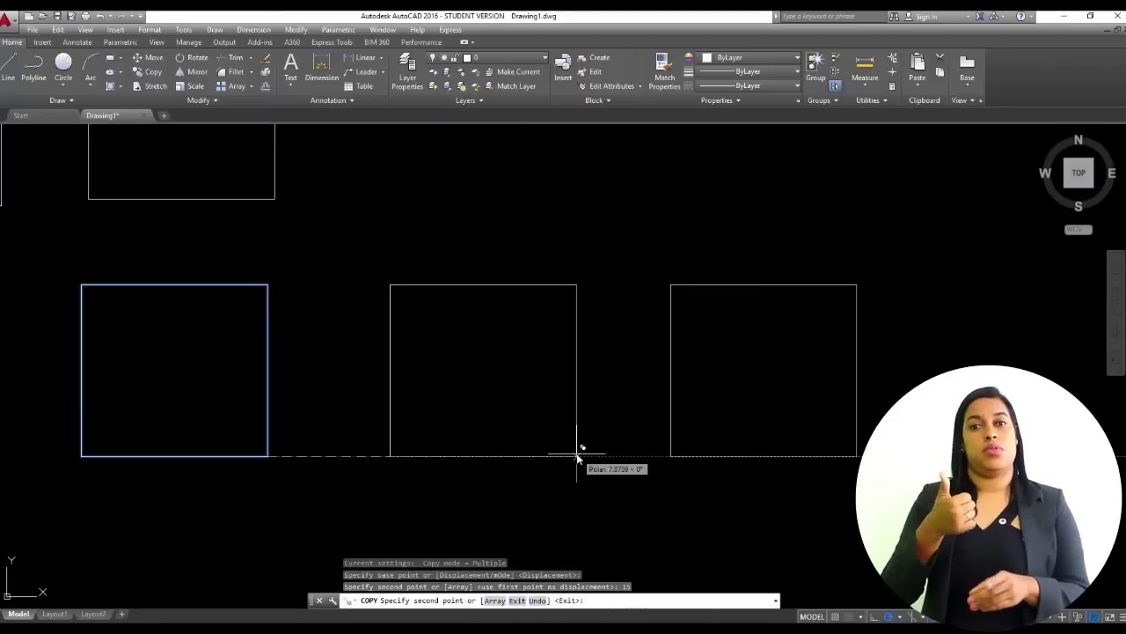
- Fillet the square's upper-left corner between its top and left edges with a radius of 2
{"action": "key", "text": "Escape"}
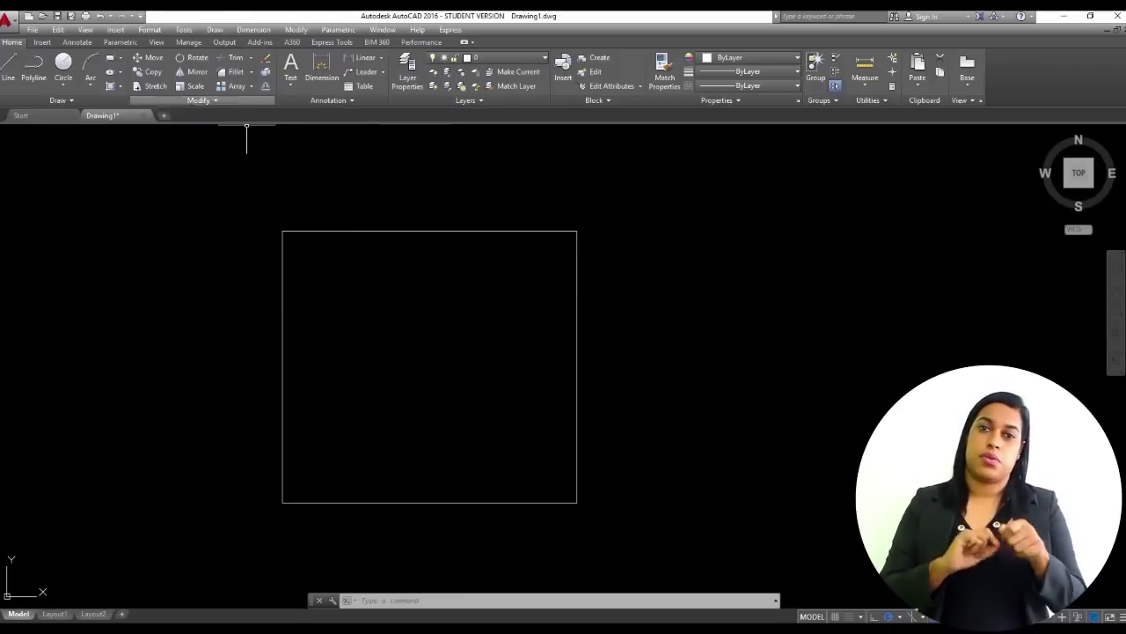
{"action": "left_click", "coordinate": [240, 76]}
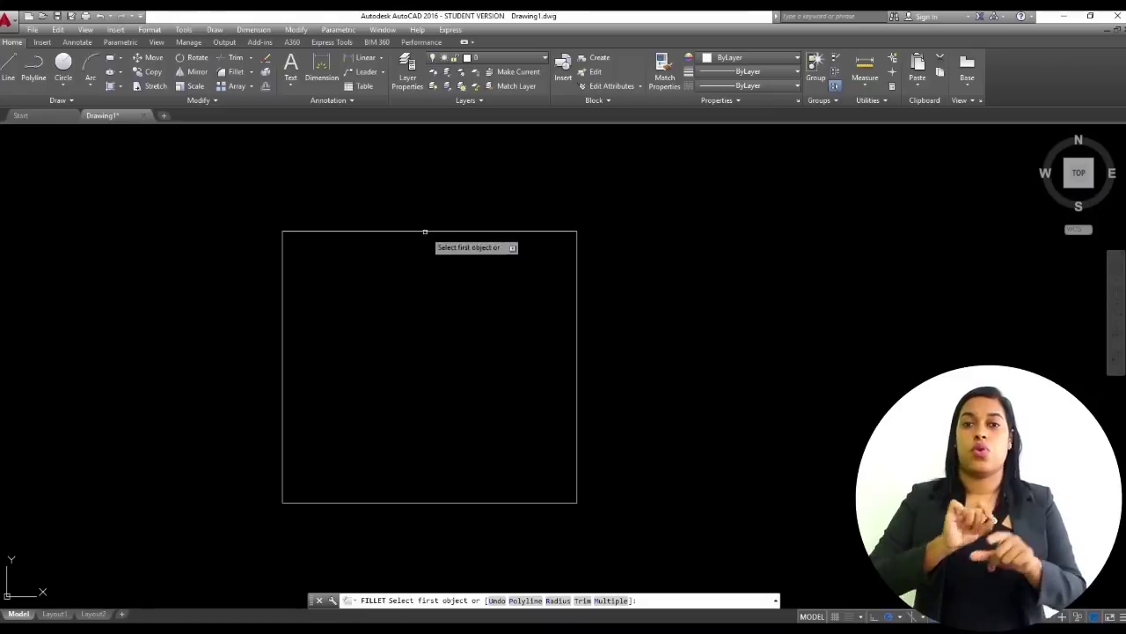
{"action": "left_click", "coordinate": [361, 230]}
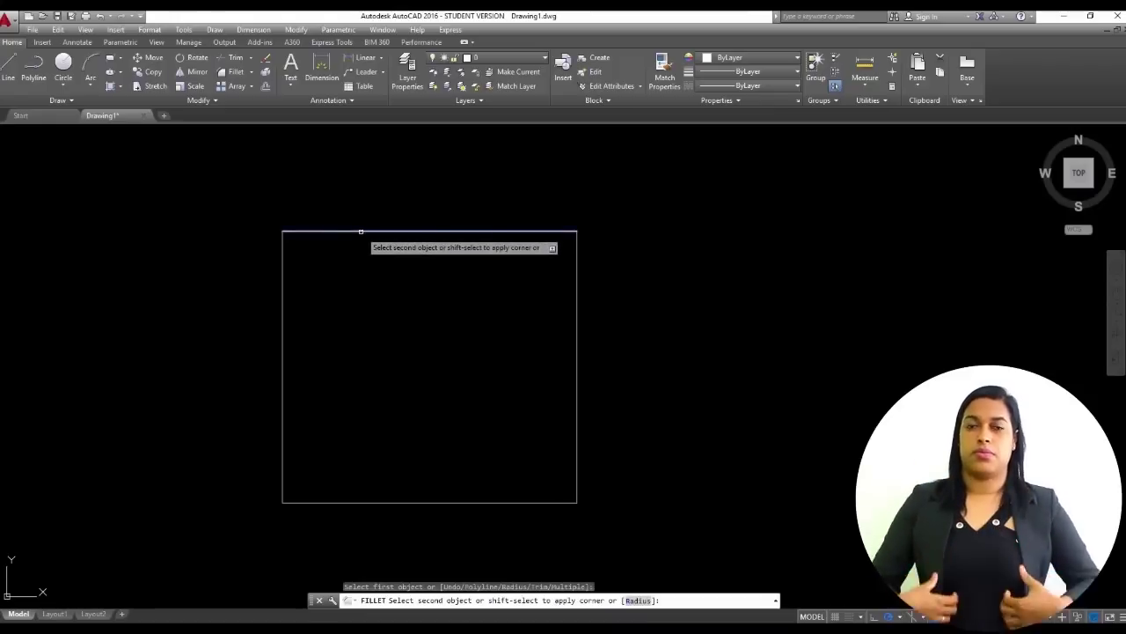
{"action": "left_click", "coordinate": [638, 601]}
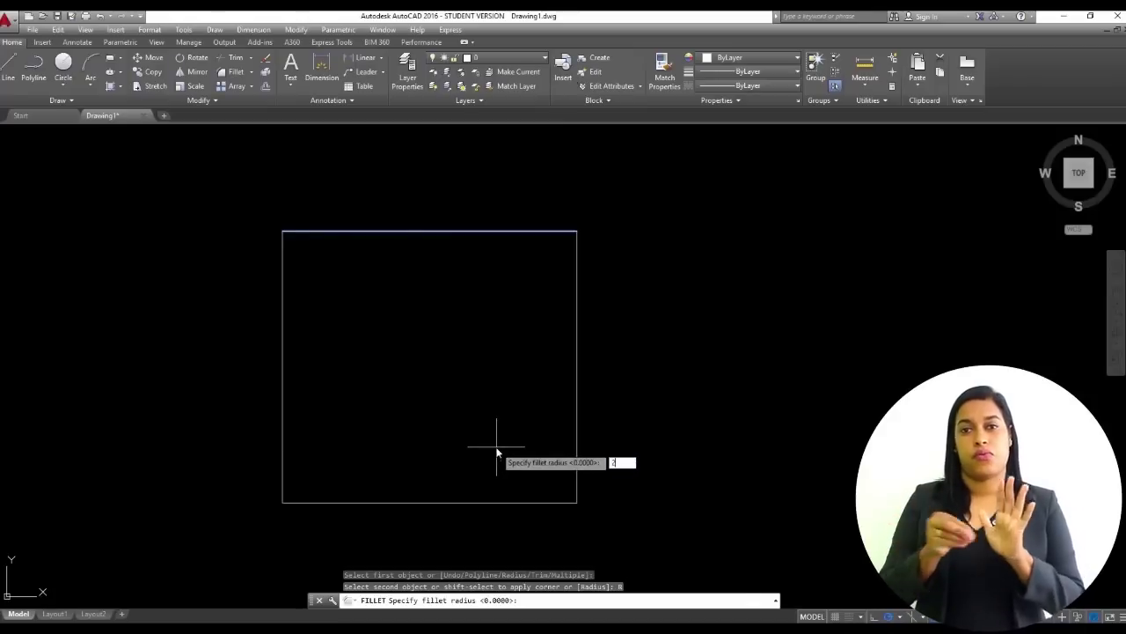
{"action": "type", "text": "2"}
{"action": "key", "text": "Return"}
{"action": "left_click", "coordinate": [295, 231]}
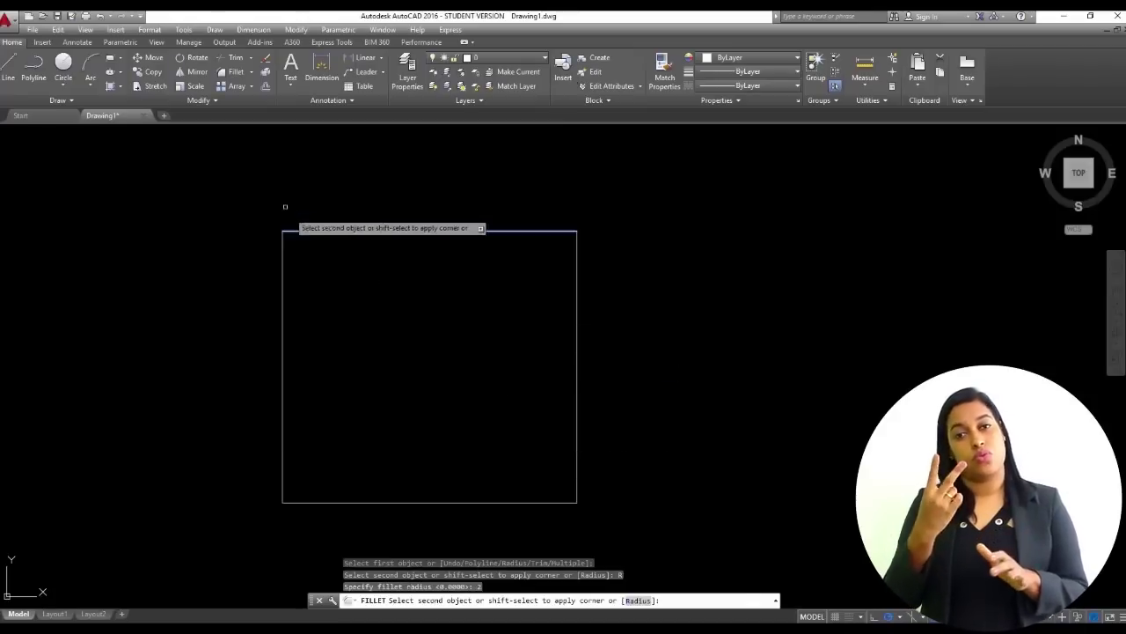
{"action": "left_click", "coordinate": [281, 261]}
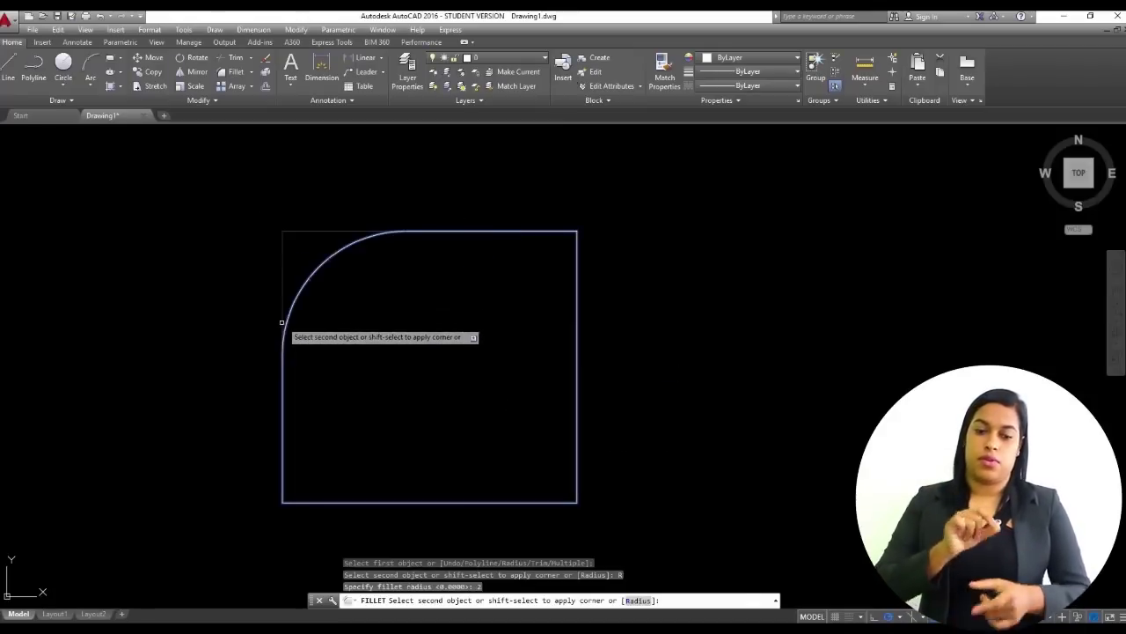
{"action": "left_click", "coordinate": [282, 377]}
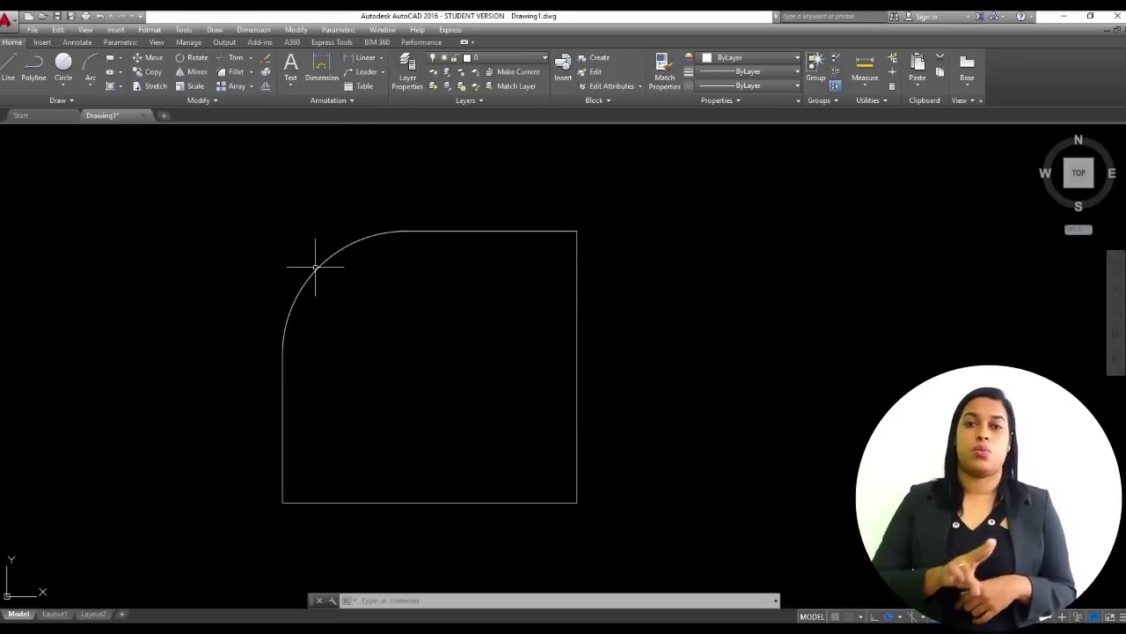
- Draw a horizontal line beside the filleted square and a separate vertical line crossing it near its left end
{"action": "mouse_move", "coordinate": [701, 350]}
{"action": "middle_mouse_down"}
{"action": "mouse_move", "coordinate": [682, 367]}
{"action": "mouse_move", "coordinate": [470, 340]}
{"action": "middle_mouse_up"}
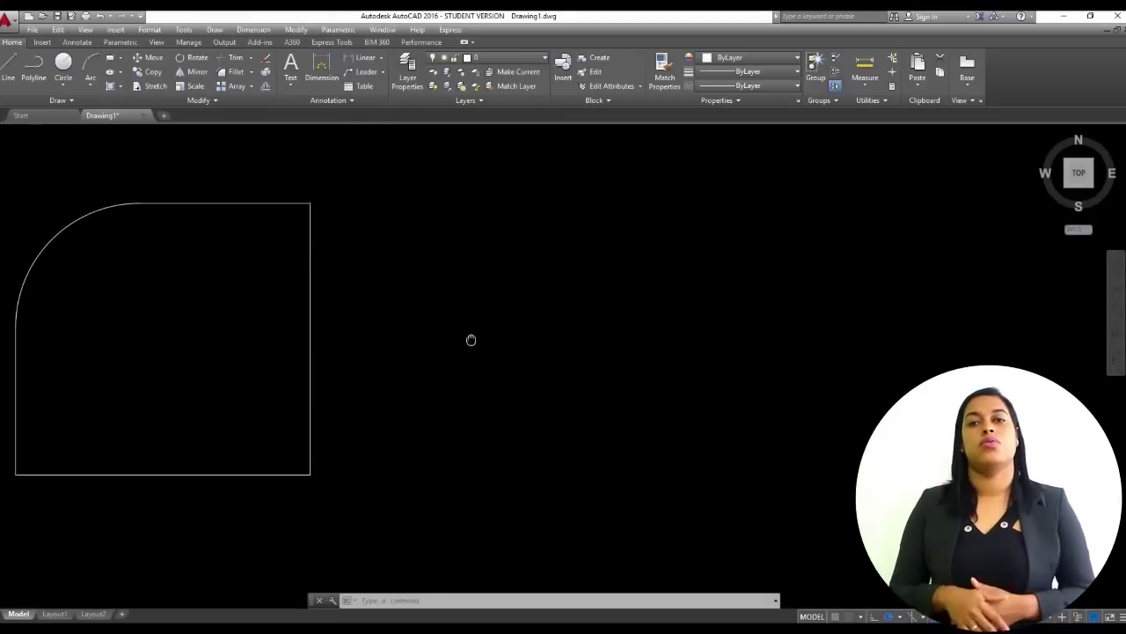
{"action": "key", "text": "Return"}
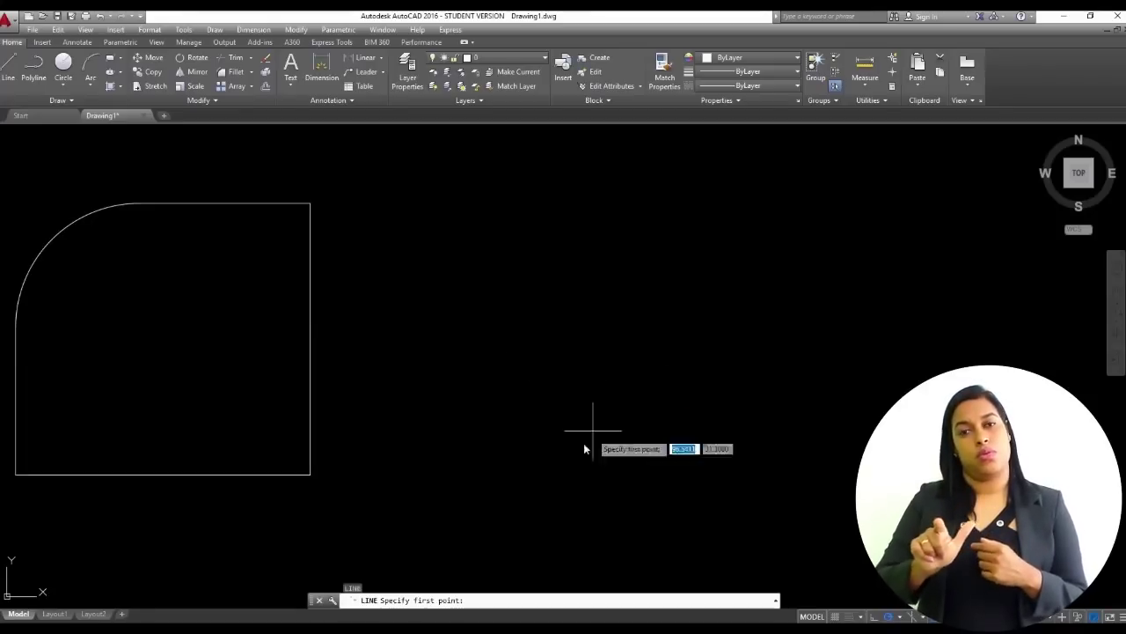
{"action": "left_click", "coordinate": [544, 456]}
{"action": "left_click", "coordinate": [827, 455]}
{"action": "key", "text": "Return"}
{"action": "key", "text": "Return"}
{"action": "left_click", "coordinate": [580, 300]}
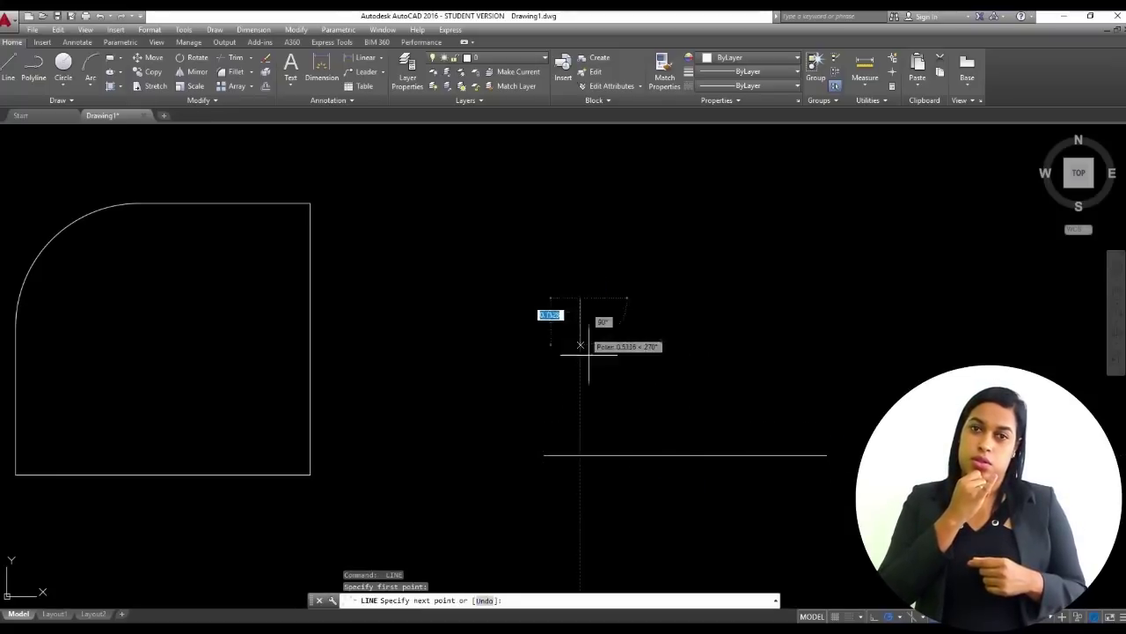
{"action": "left_click", "coordinate": [580, 519]}
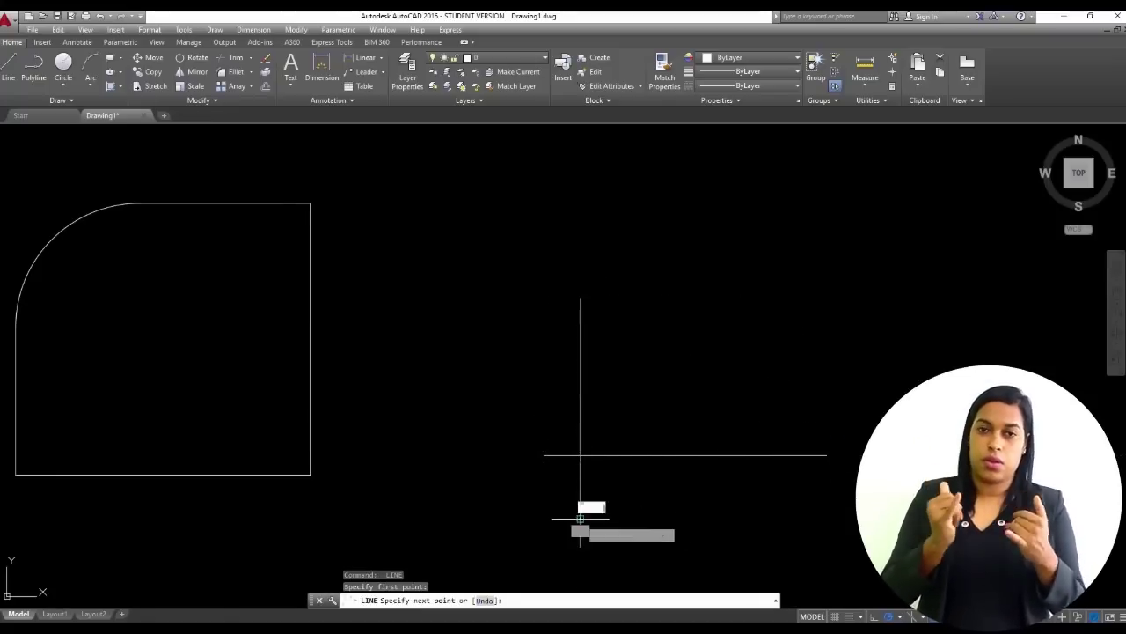
{"action": "key", "text": "Return"}
- Fillet the two crossing lines with radius 0 into a sharp corner, keeping the upper vertical and right-hand horizontal parts
{"action": "middle_click_drag", "start_coordinate": [710, 454], "coordinate": [528, 425]}
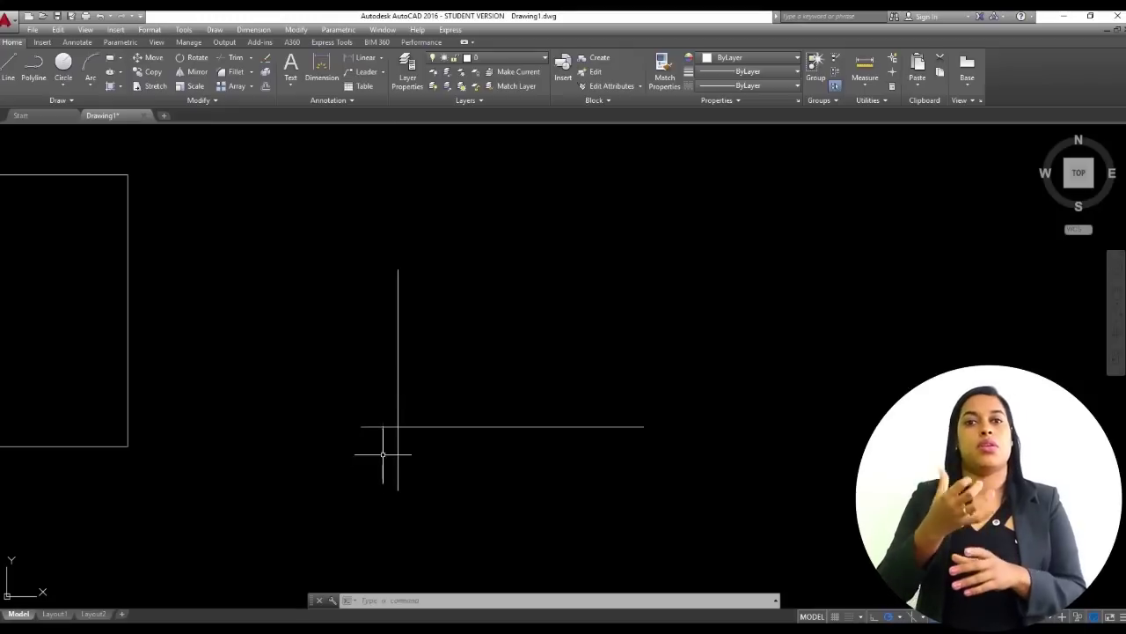
{"action": "scroll", "coordinate": [451, 424], "scroll_direction": "up", "scroll_amount": 2}
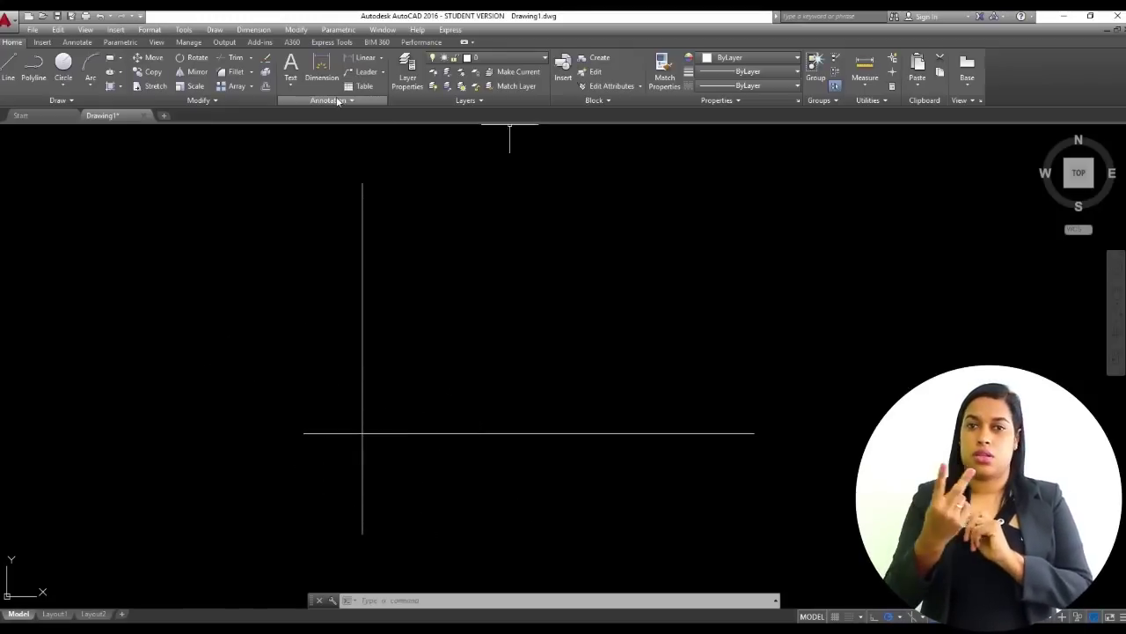
{"action": "left_click", "coordinate": [233, 74]}
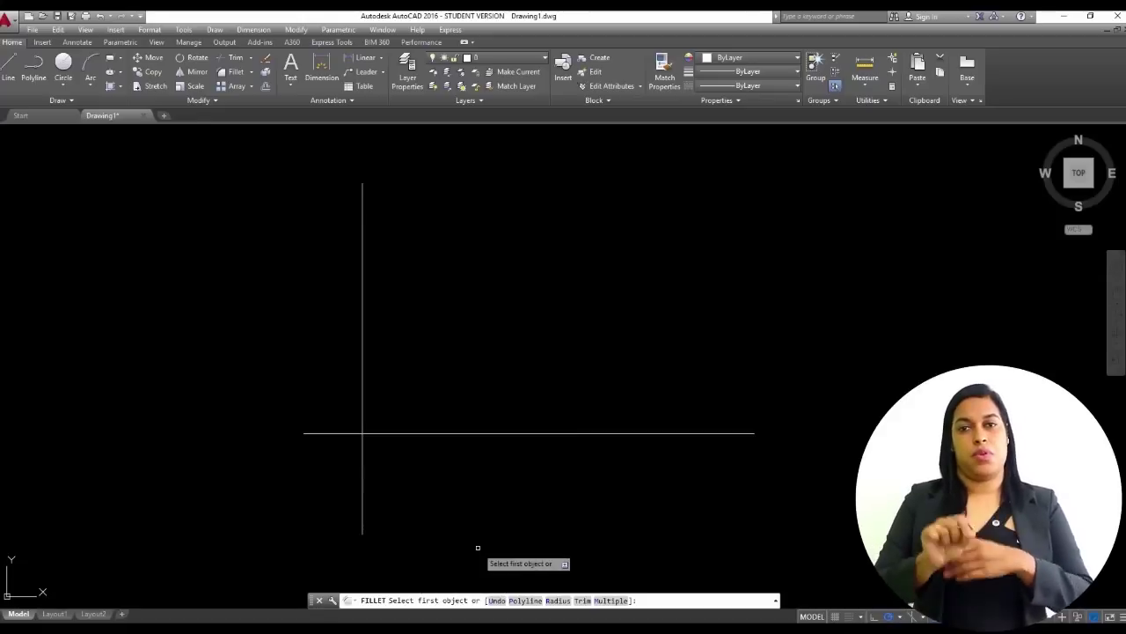
{"action": "left_click", "coordinate": [556, 601]}
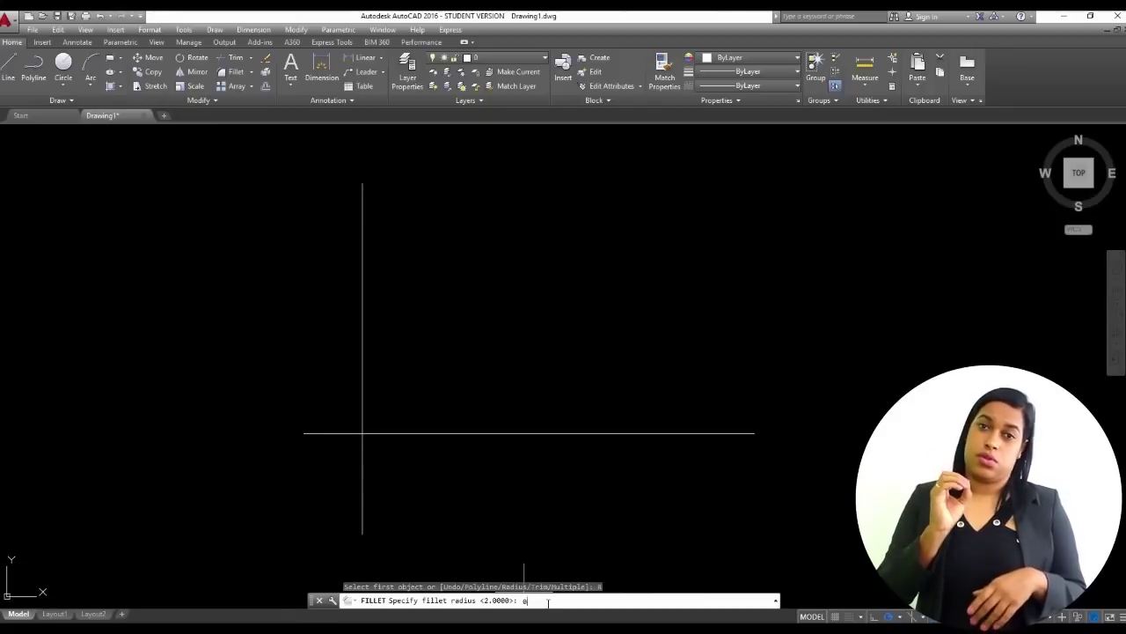
{"action": "key", "text": "Return"}
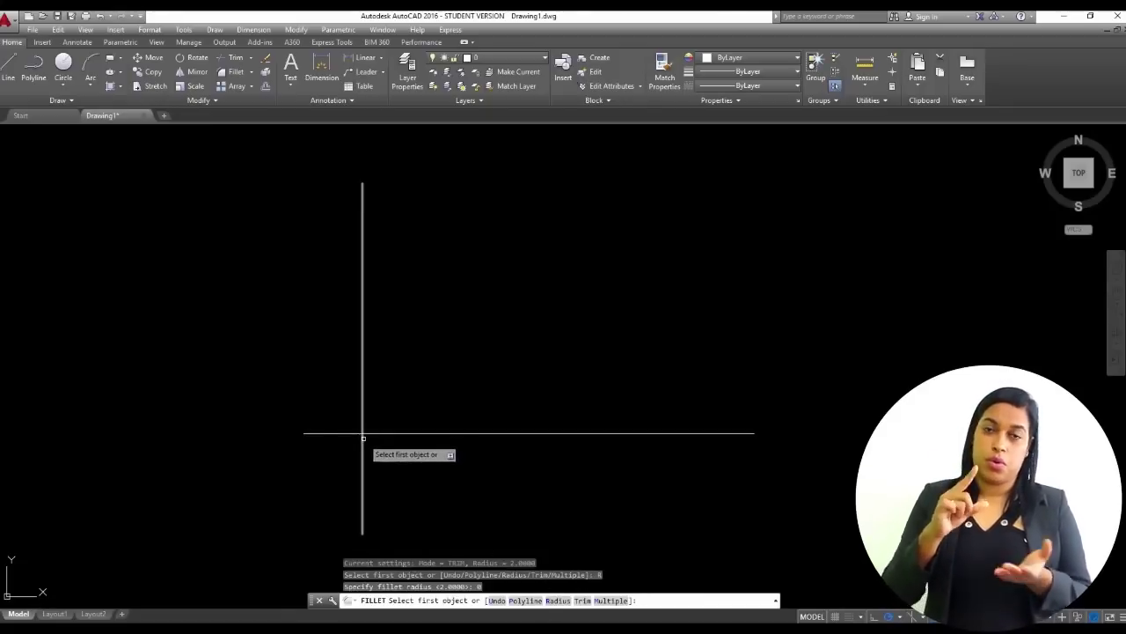
{"action": "left_click", "coordinate": [396, 433]}
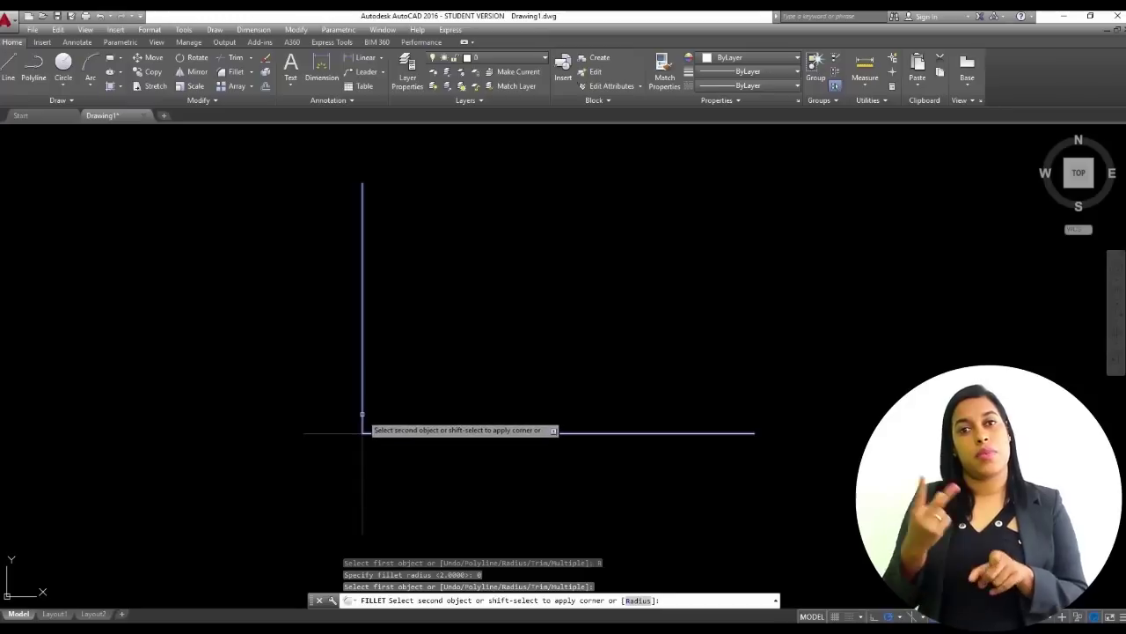
{"action": "left_click", "coordinate": [362, 419]}
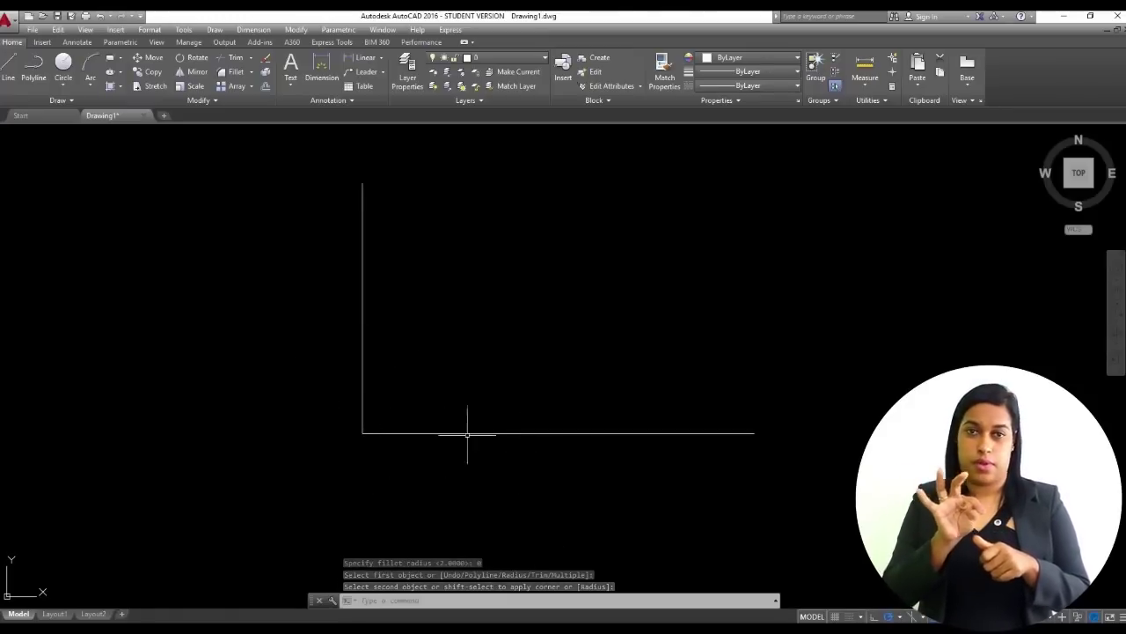
{"action": "middle_click_drag", "start_coordinate": [521, 407], "coordinate": [463, 448]}
{"action": "scroll", "coordinate": [307, 422], "scroll_direction": "up", "scroll_amount": 2}
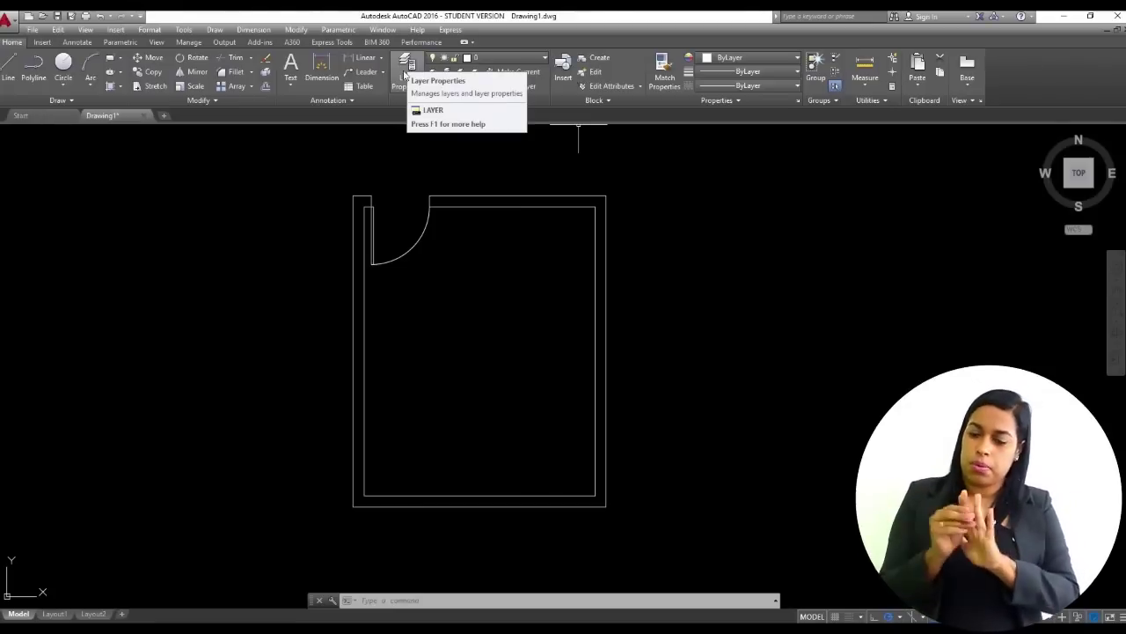
- Create a layer named ALVENARIA in the layer properties and set its color to cyan
{"action": "left_click", "coordinate": [404, 74]}
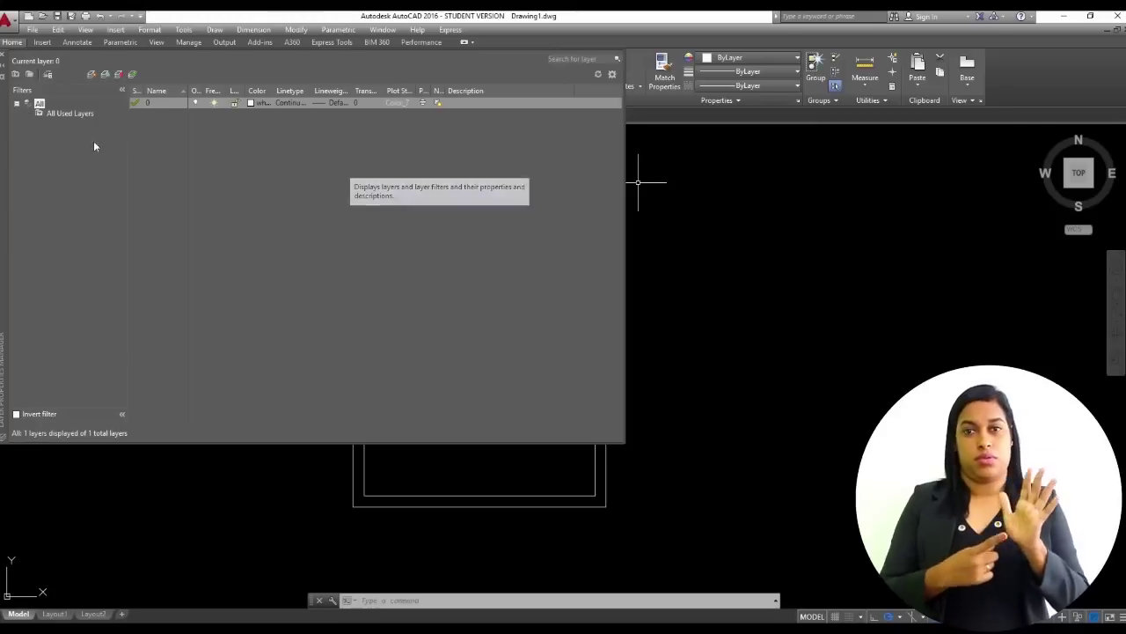
{"action": "left_click", "coordinate": [92, 76]}
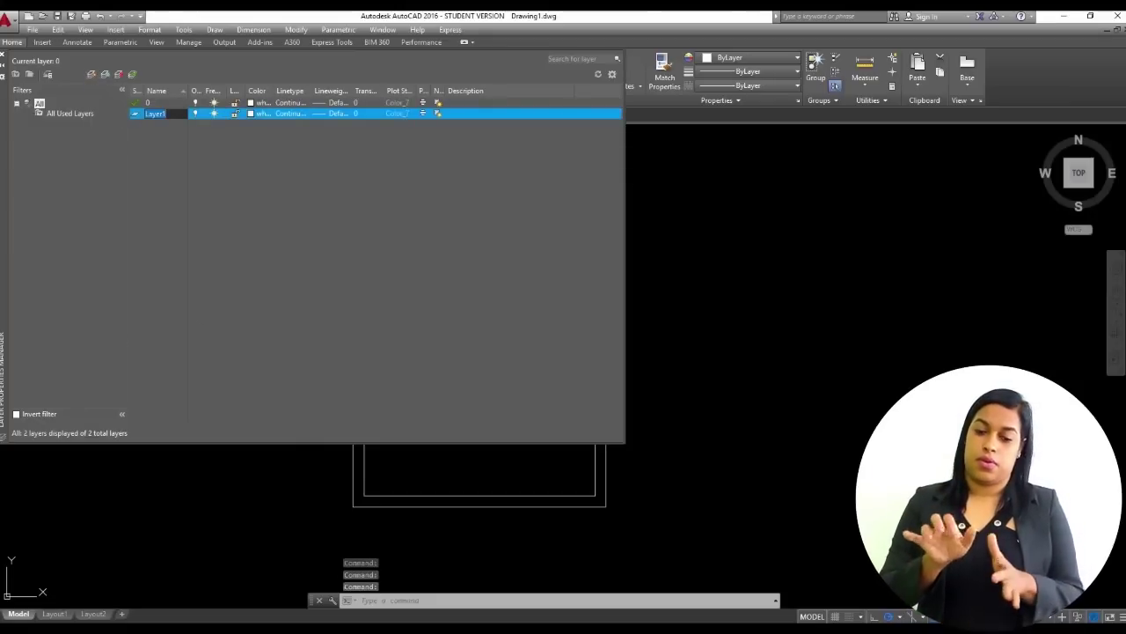
{"action": "type", "text": "Al"}
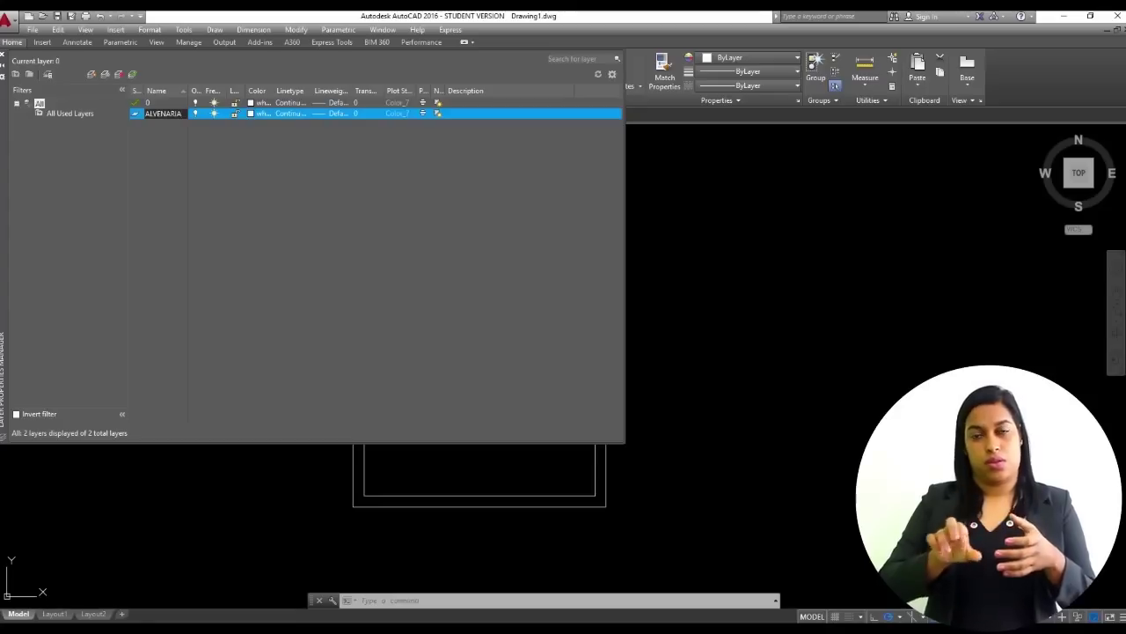
{"action": "left_click", "coordinate": [250, 114]}
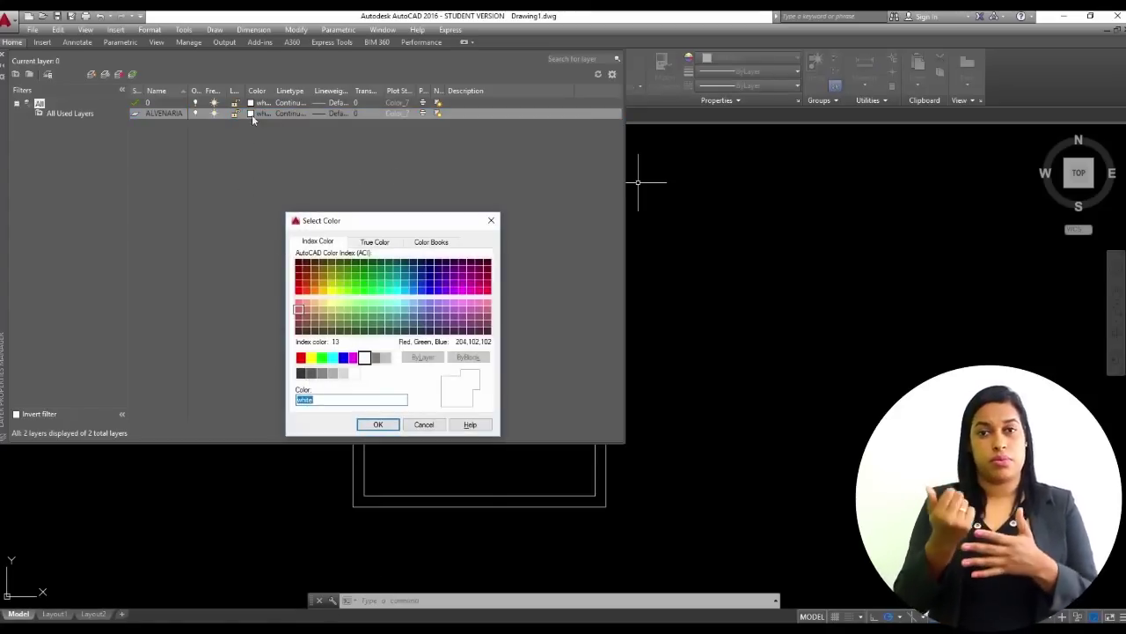
{"action": "left_click", "coordinate": [333, 359]}
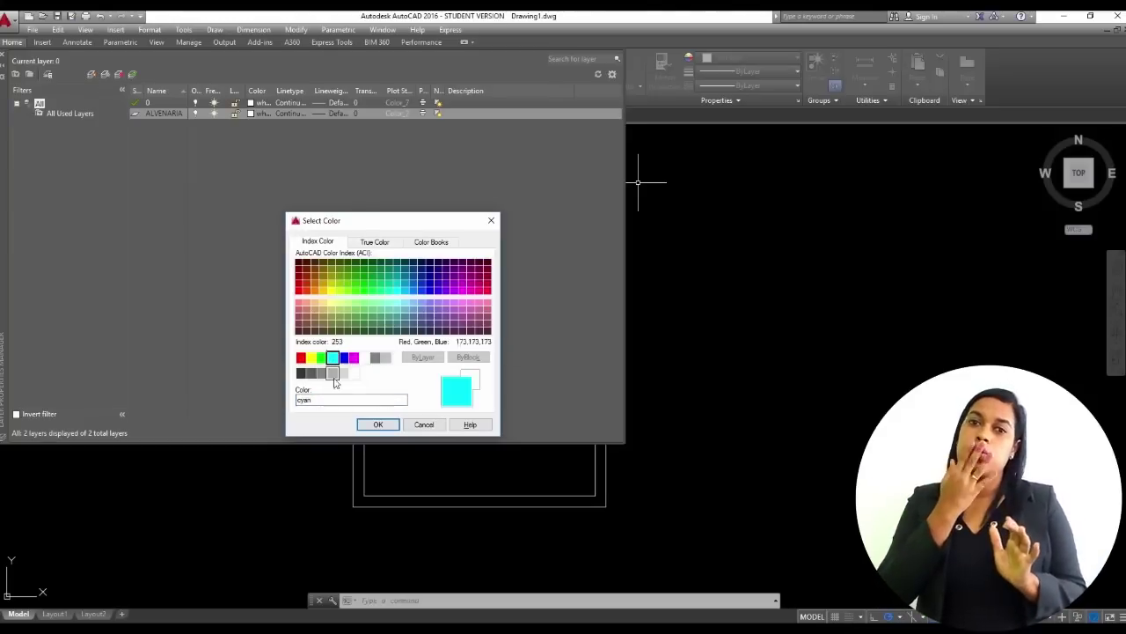
{"action": "left_click", "coordinate": [376, 425]}
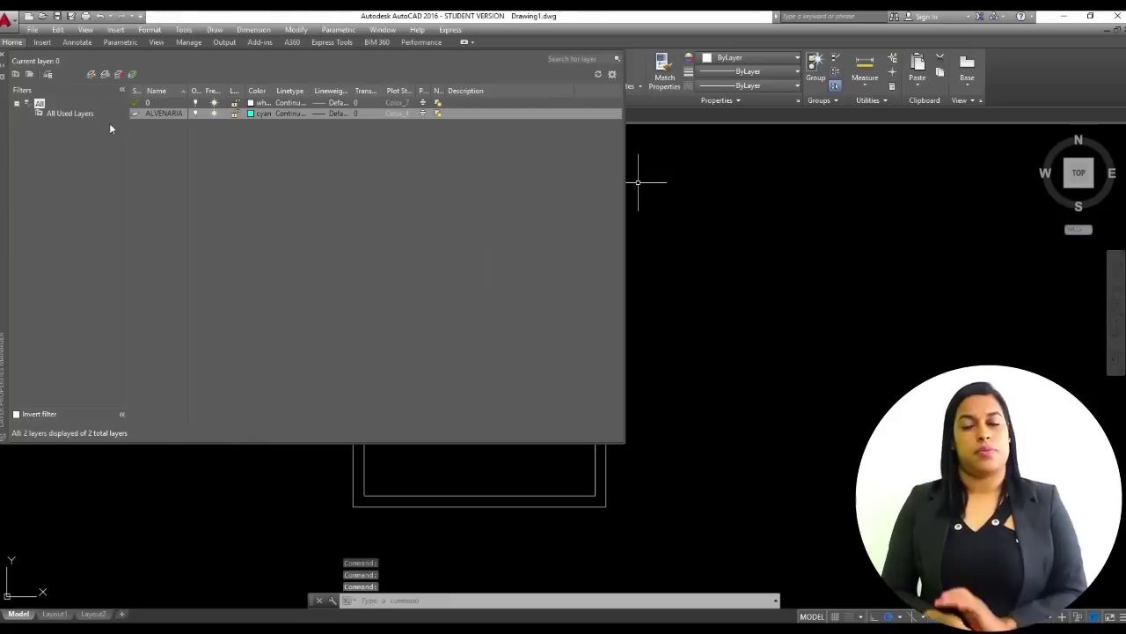
- Create a layer named PORTAS E JANELAS with the color yellow and widen the Name column to fit the full name
{"action": "left_click", "coordinate": [91, 75]}
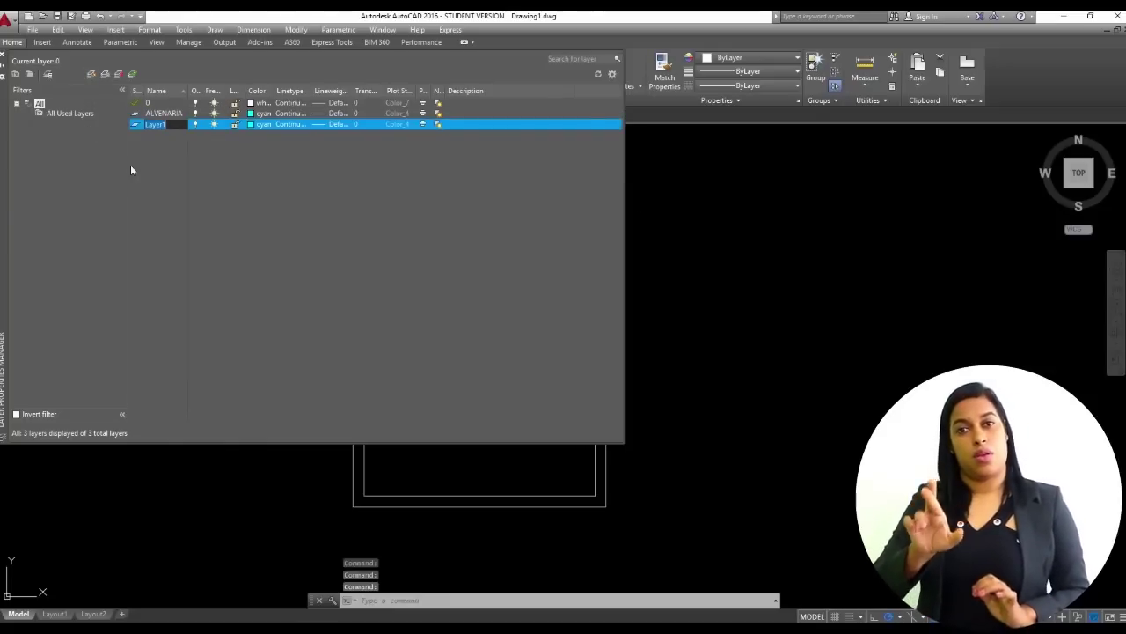
{"action": "type", "text": "P"}
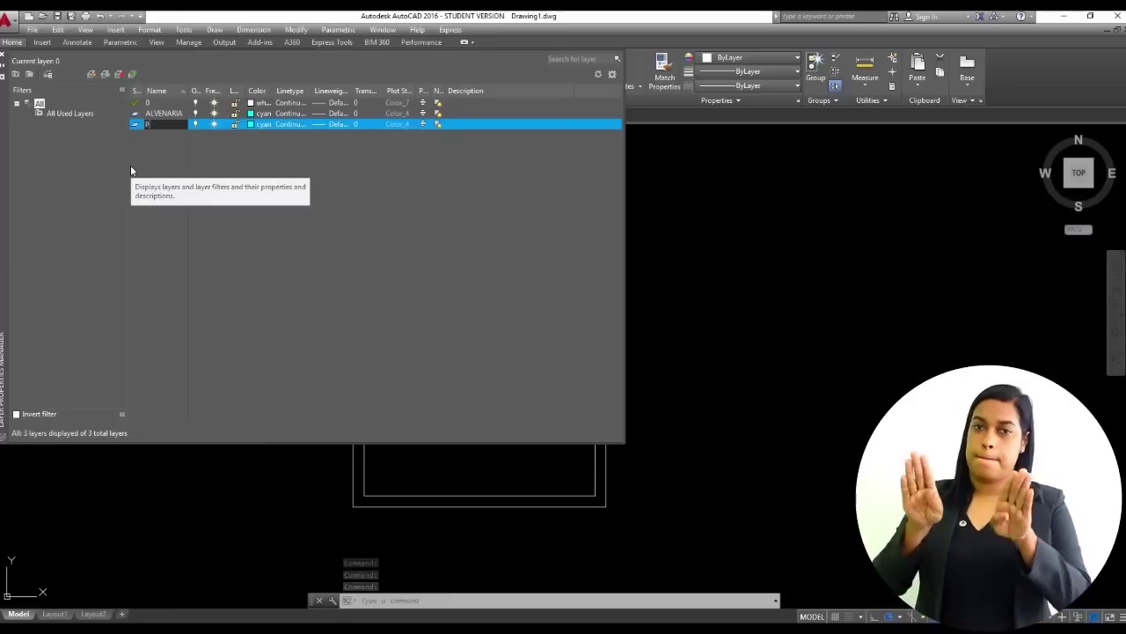
{"action": "type", "text": "ORTAS"}
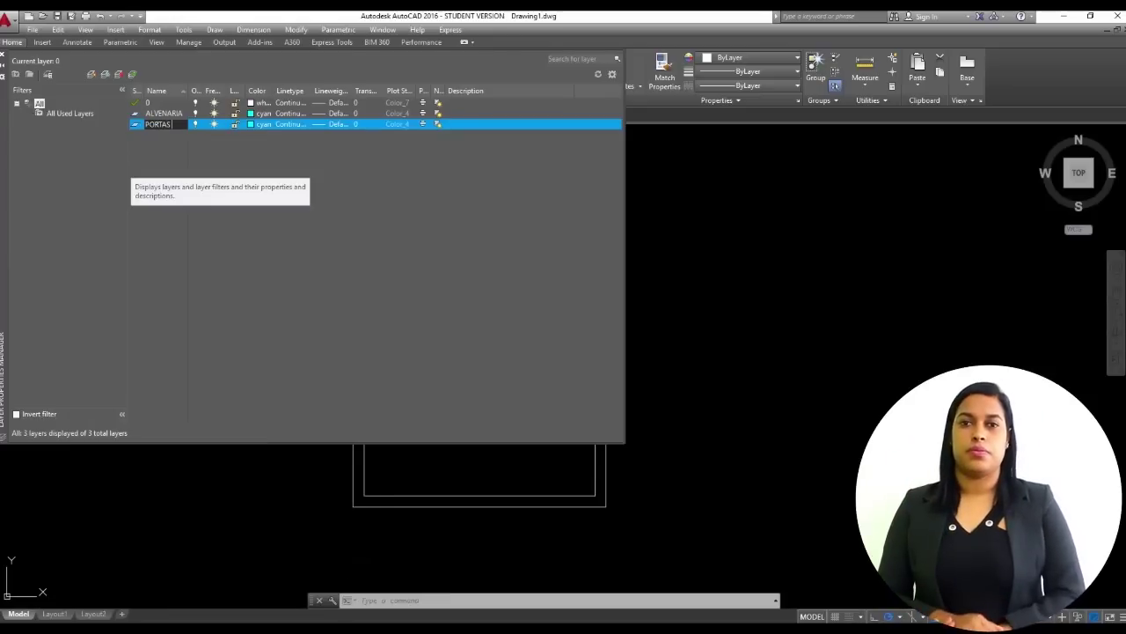
{"action": "type", "text": " E JANELAS"}
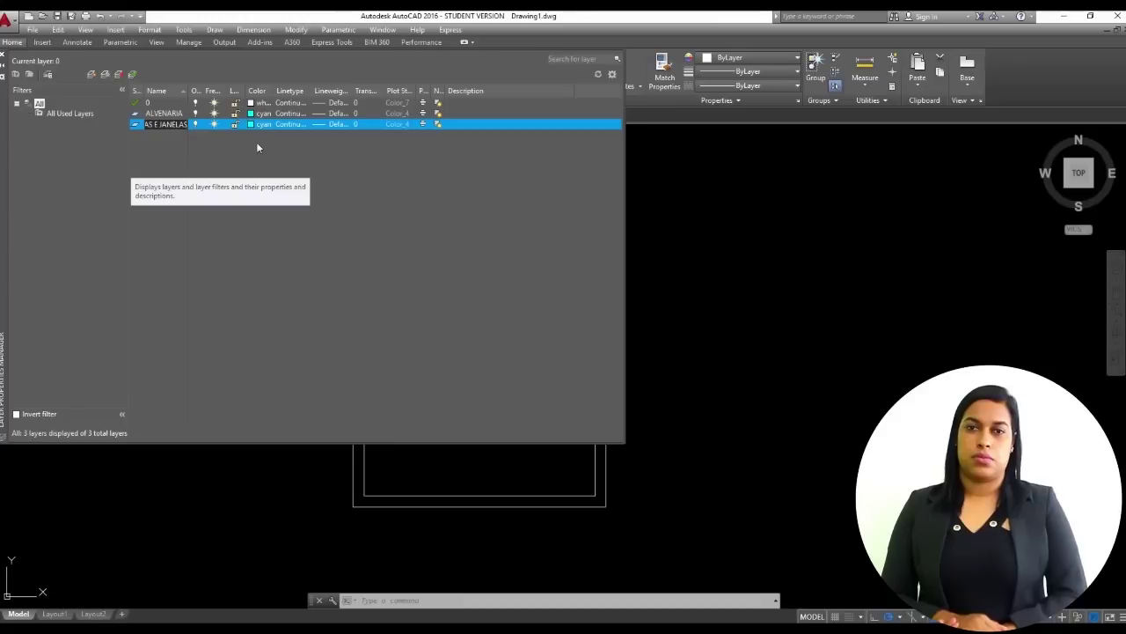
{"action": "left_click", "coordinate": [249, 125]}
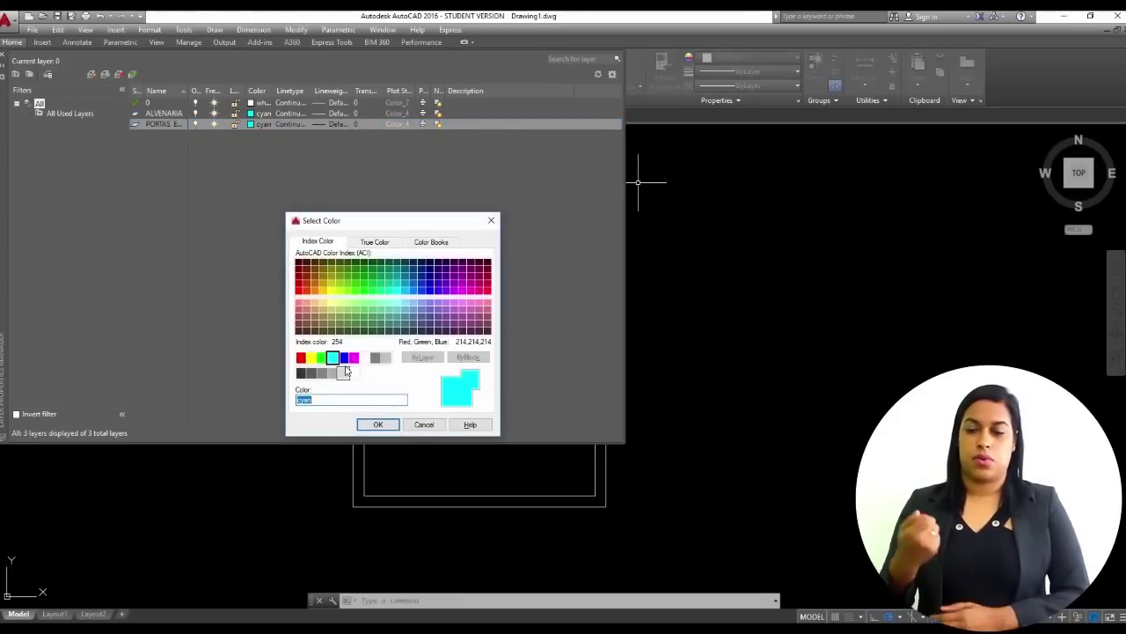
{"action": "left_click", "coordinate": [312, 357]}
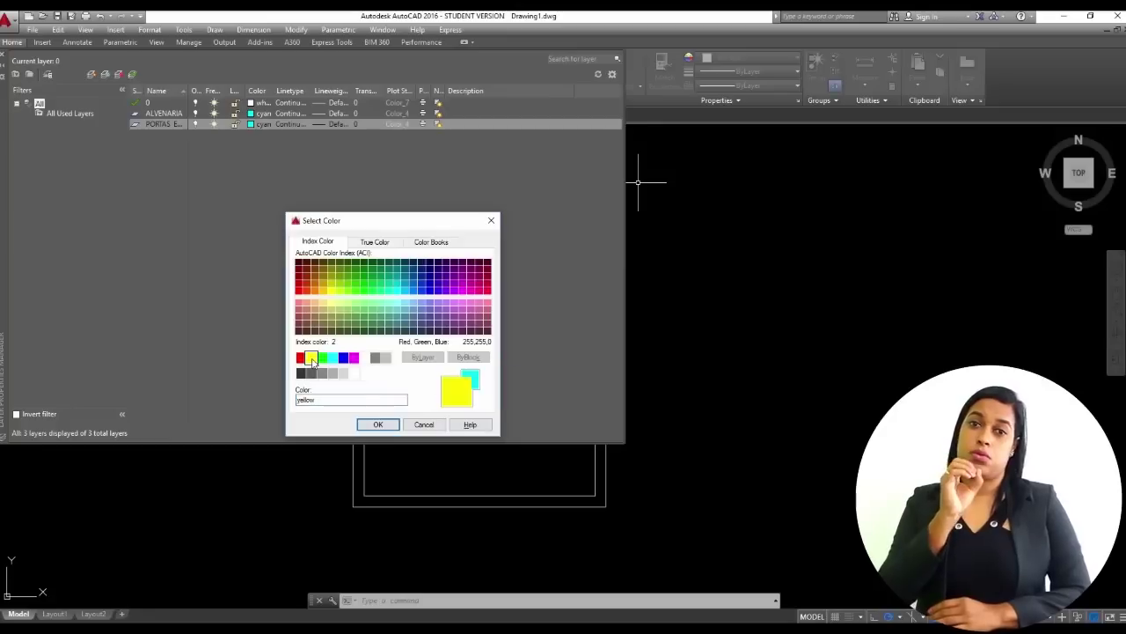
{"action": "left_click", "coordinate": [381, 427]}
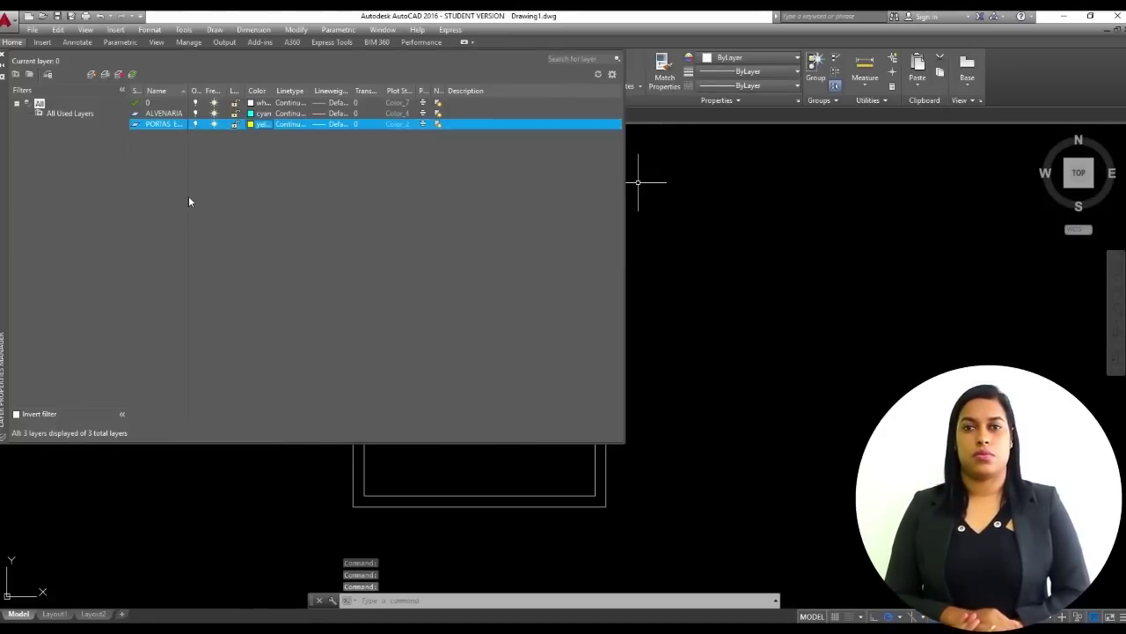
{"action": "left_click_drag", "start_coordinate": [187, 90], "coordinate": [225, 89]}
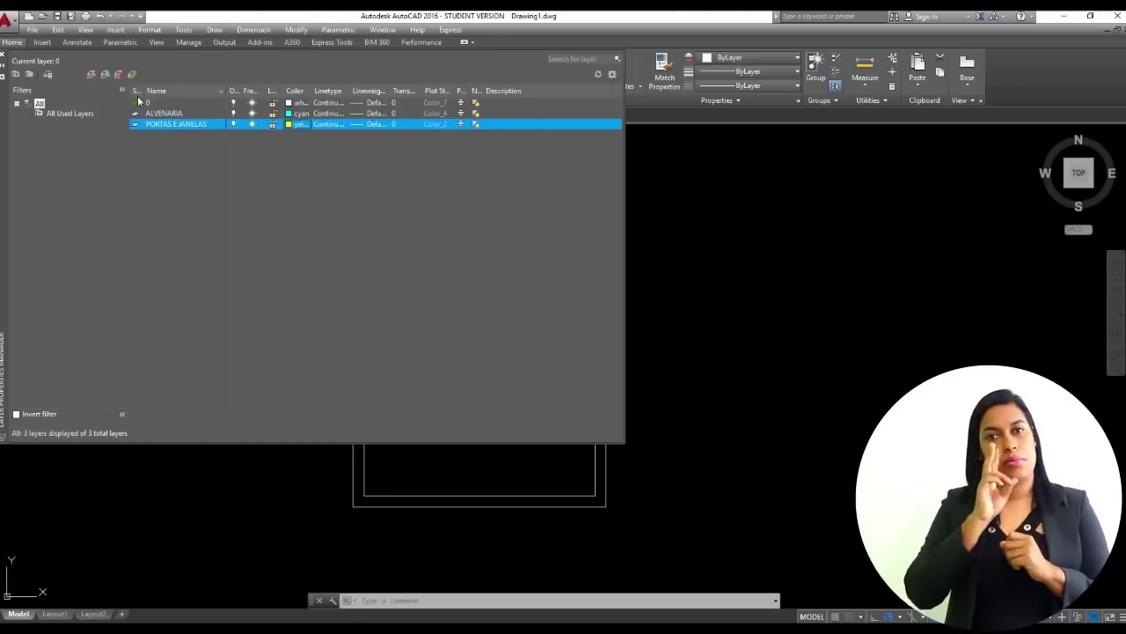
- Create a layer named HACHURA and set its color to gray index 253
{"action": "left_click", "coordinate": [92, 76]}
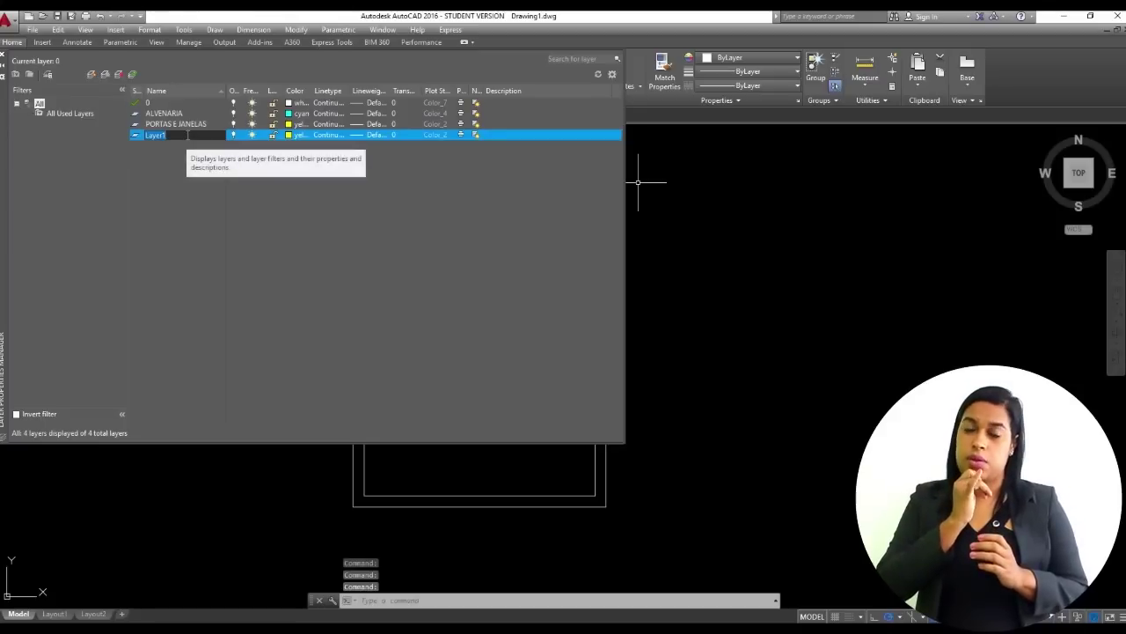
{"action": "type", "text": "HACHU"}
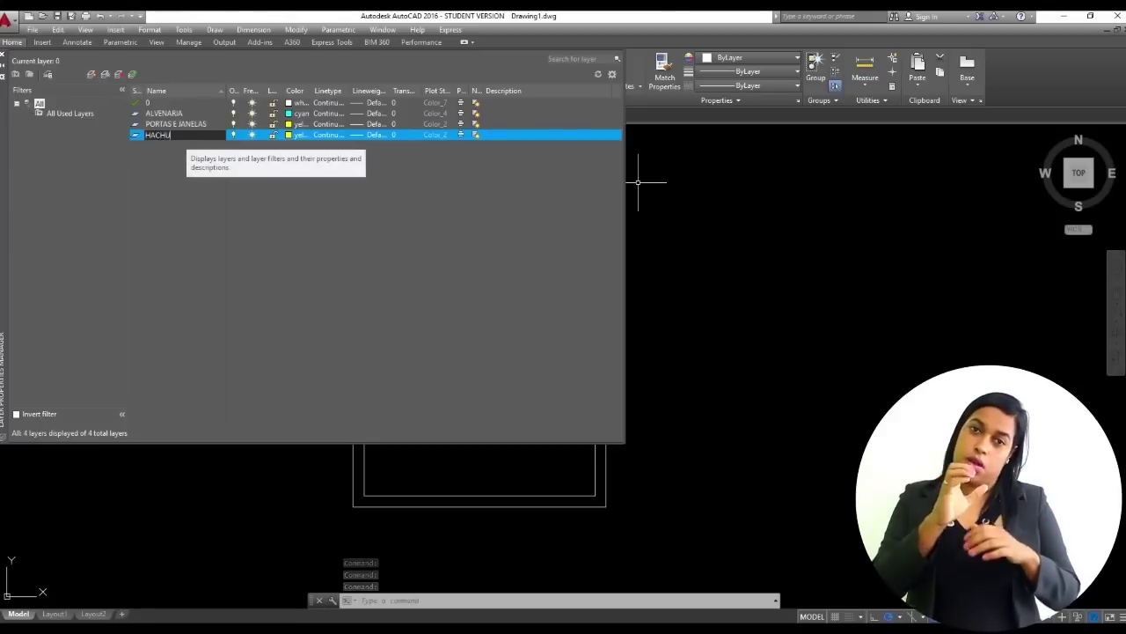
{"action": "type", "text": "RA"}
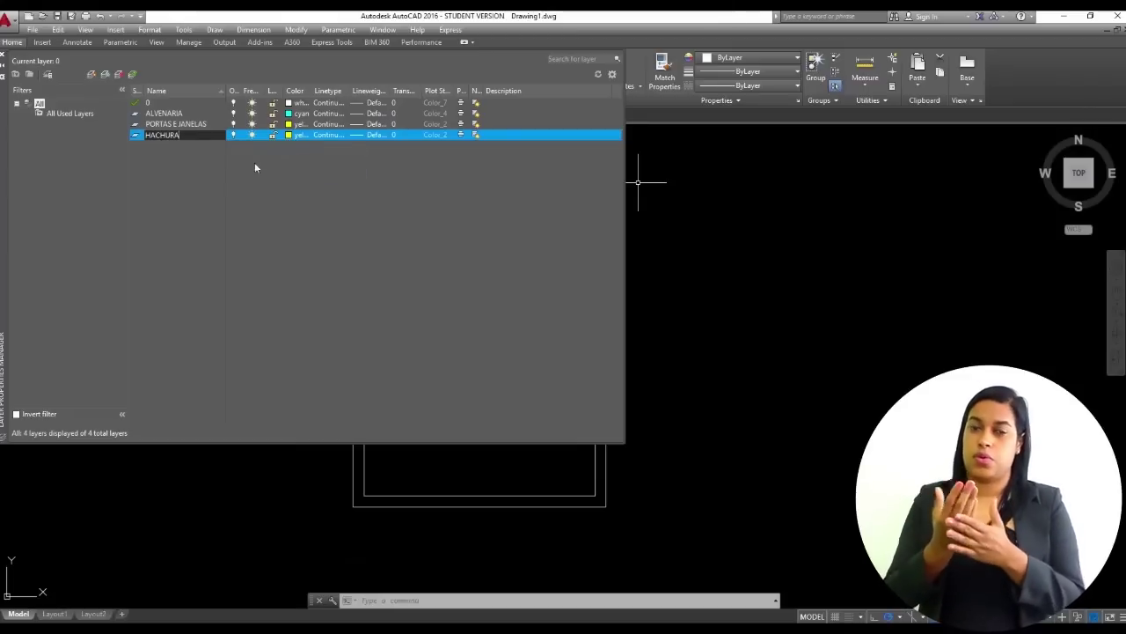
{"action": "key", "text": "Return"}
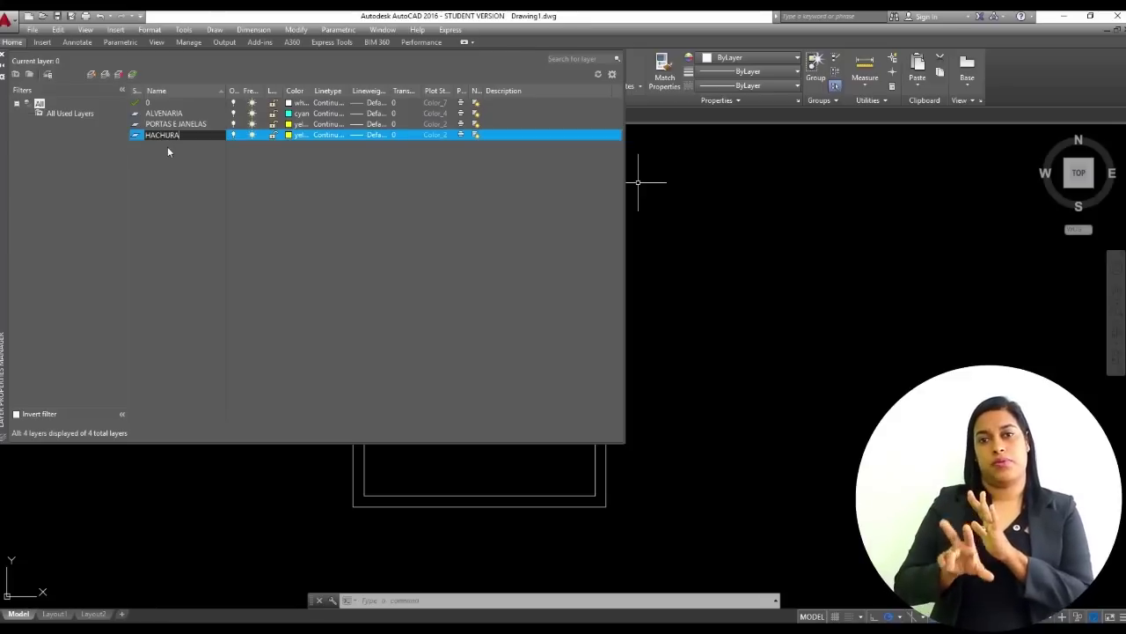
{"action": "left_click", "coordinate": [288, 136]}
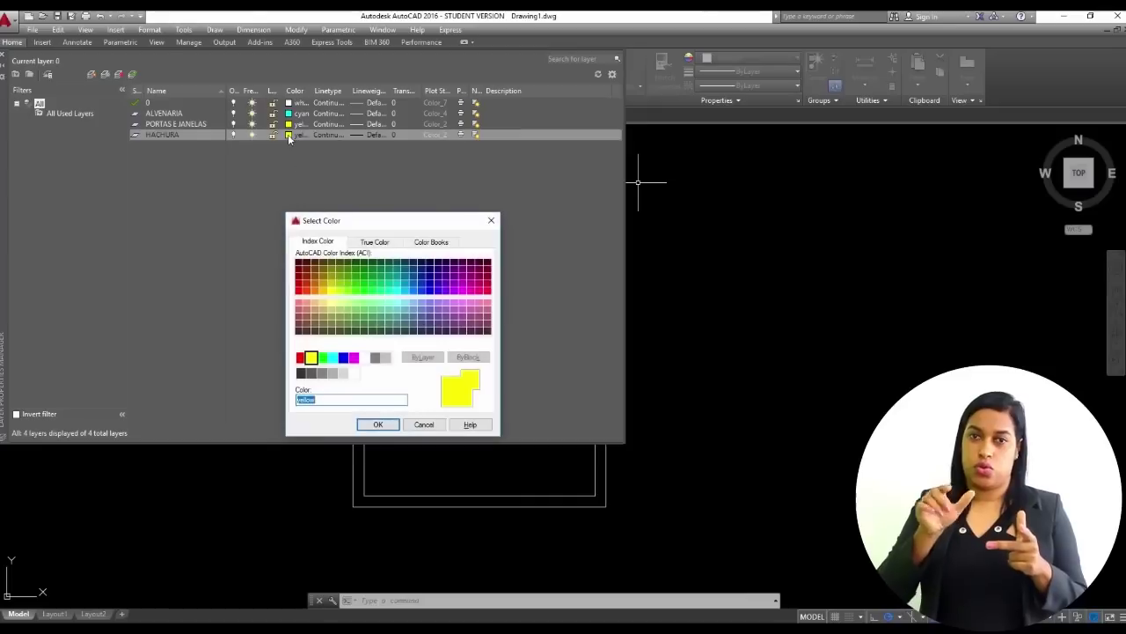
{"action": "left_click", "coordinate": [333, 376]}
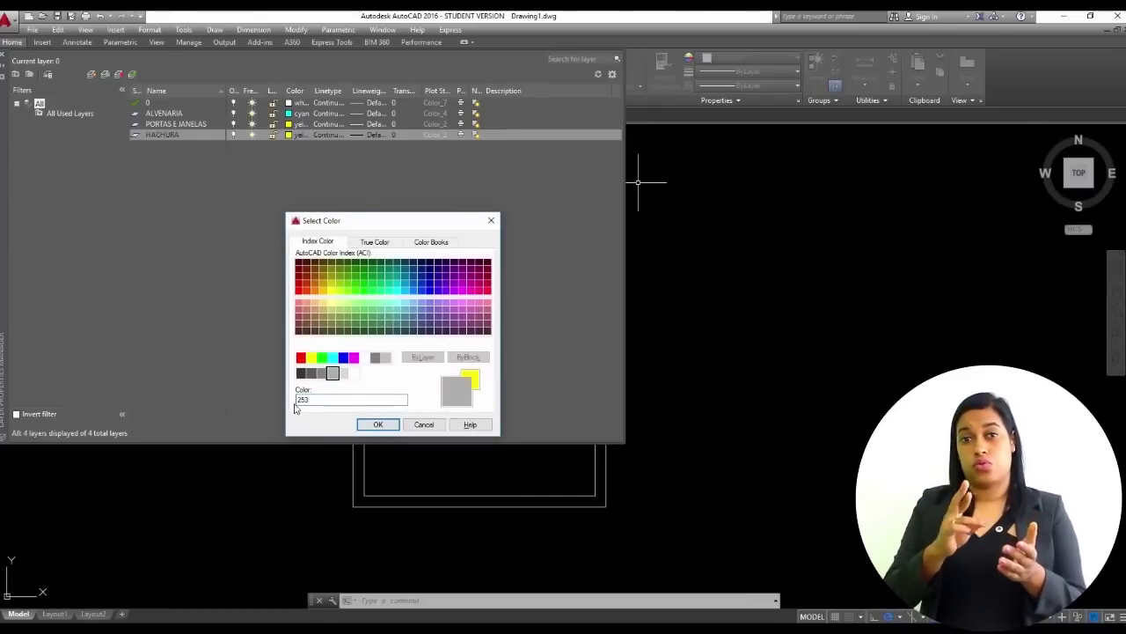
{"action": "left_click", "coordinate": [377, 425]}
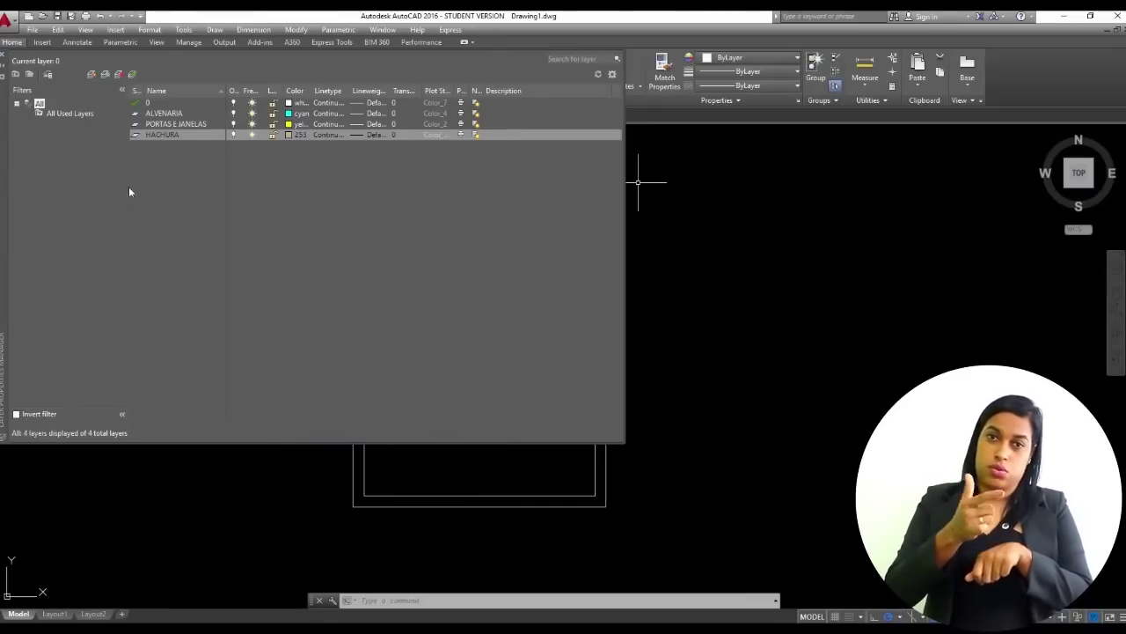
- Create a layer named PAISAGISMO, keeping color 253 from the HACHURA layer
{"action": "left_click", "coordinate": [91, 76]}
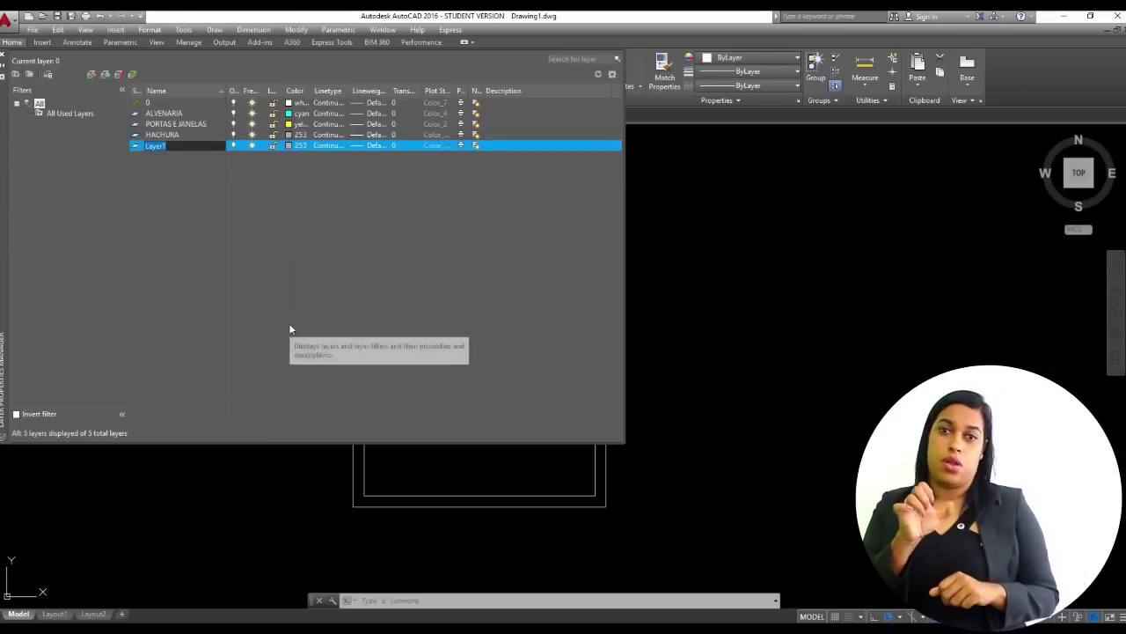
{"action": "type", "text": "PAISAGISMO"}
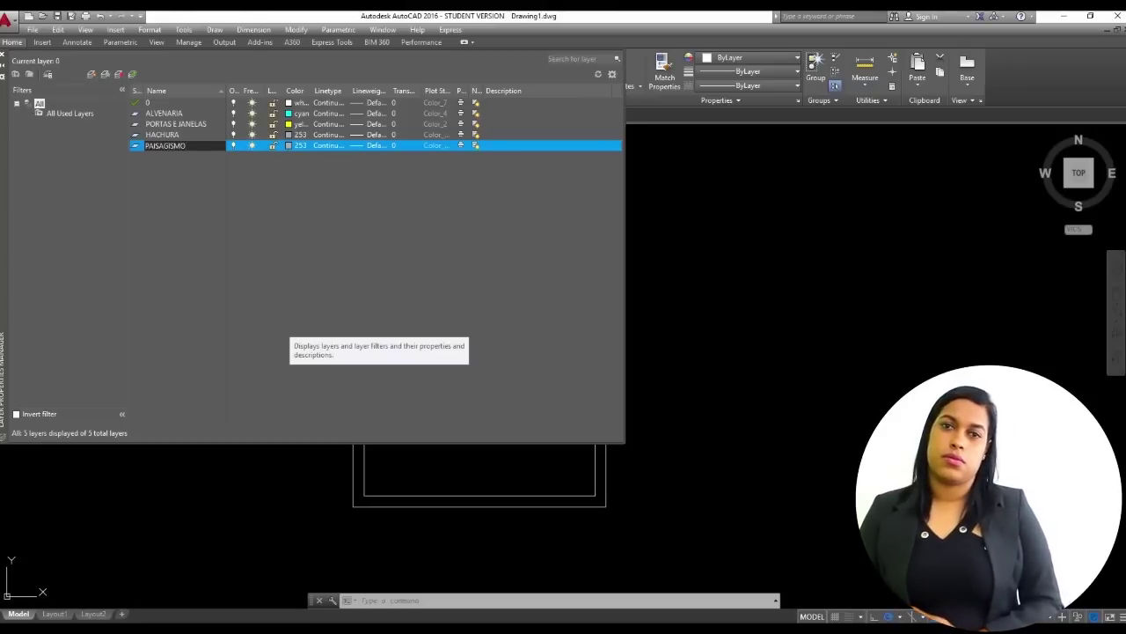
{"action": "key", "text": "Return"}
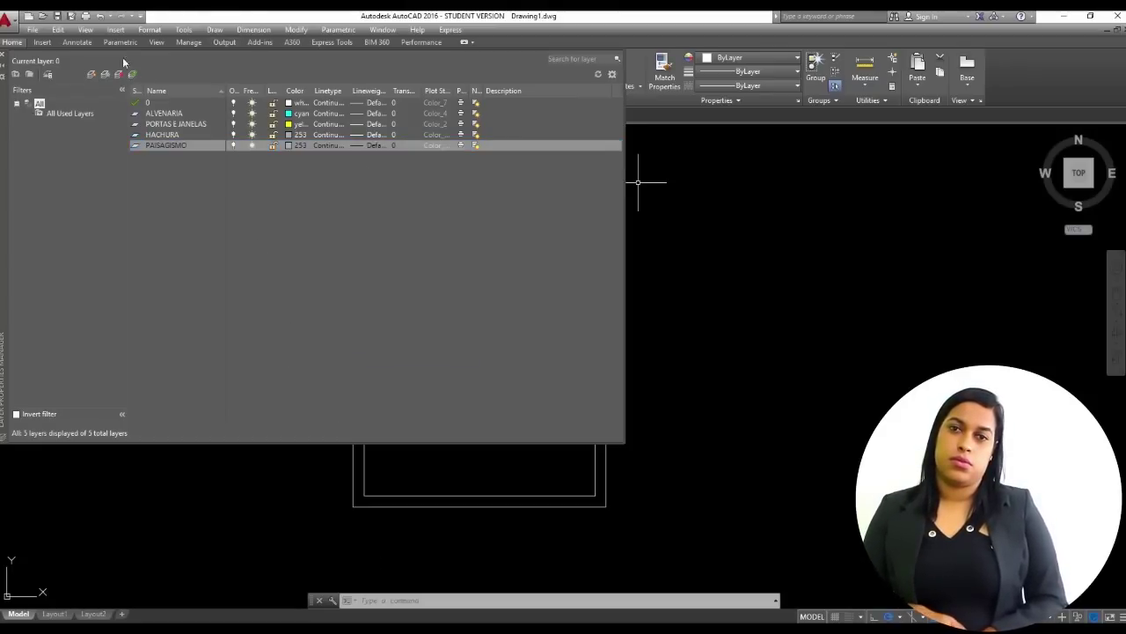
- Create a layer named VEICULOS with color 253 and close the layer properties
{"action": "left_click", "coordinate": [92, 76]}
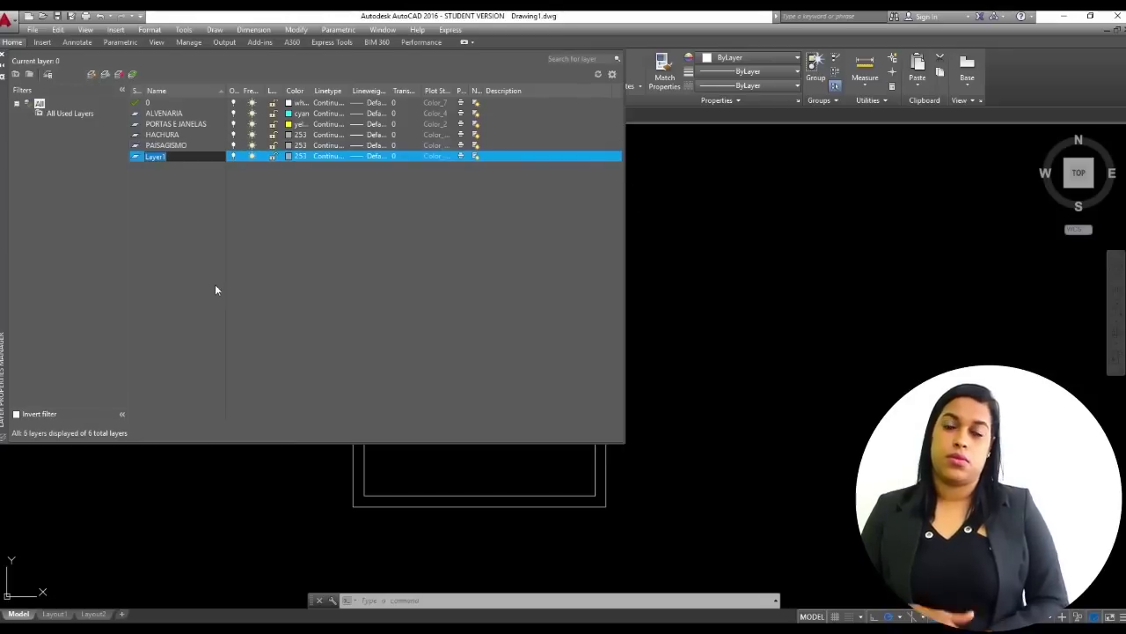
{"action": "type", "text": "VBEICULOS"}
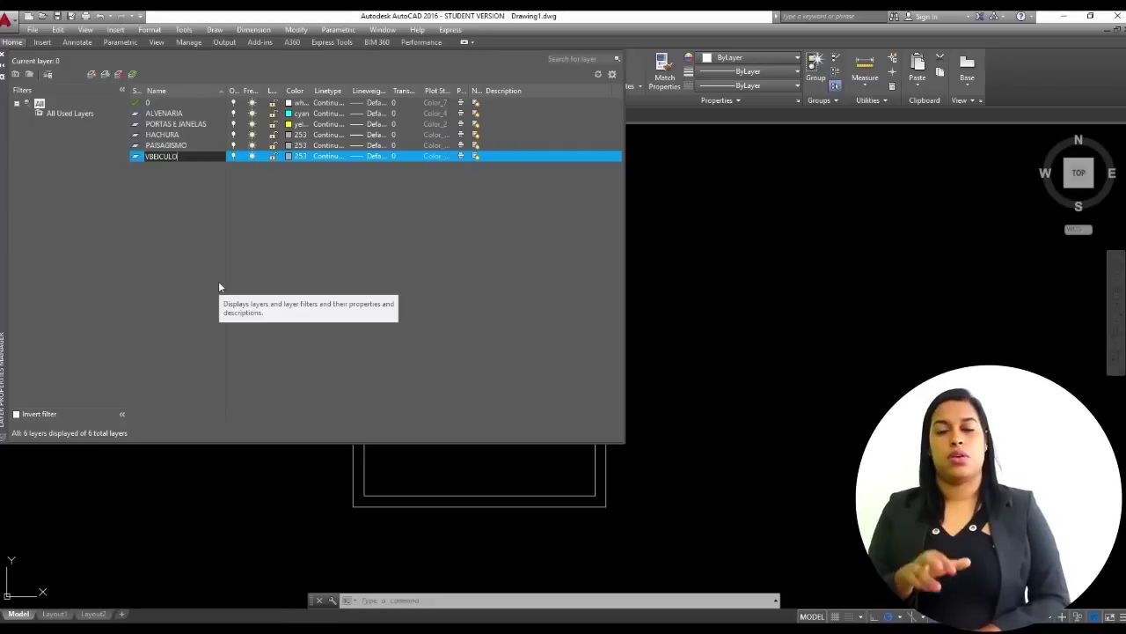
{"action": "key", "text": "BackSpace"}
{"action": "key", "text": "BackSpace"}
{"action": "key", "text": "BackSpace"}
{"action": "key", "text": "BackSpace"}
{"action": "key", "text": "BackSpace"}
{"action": "type", "text": "E"}
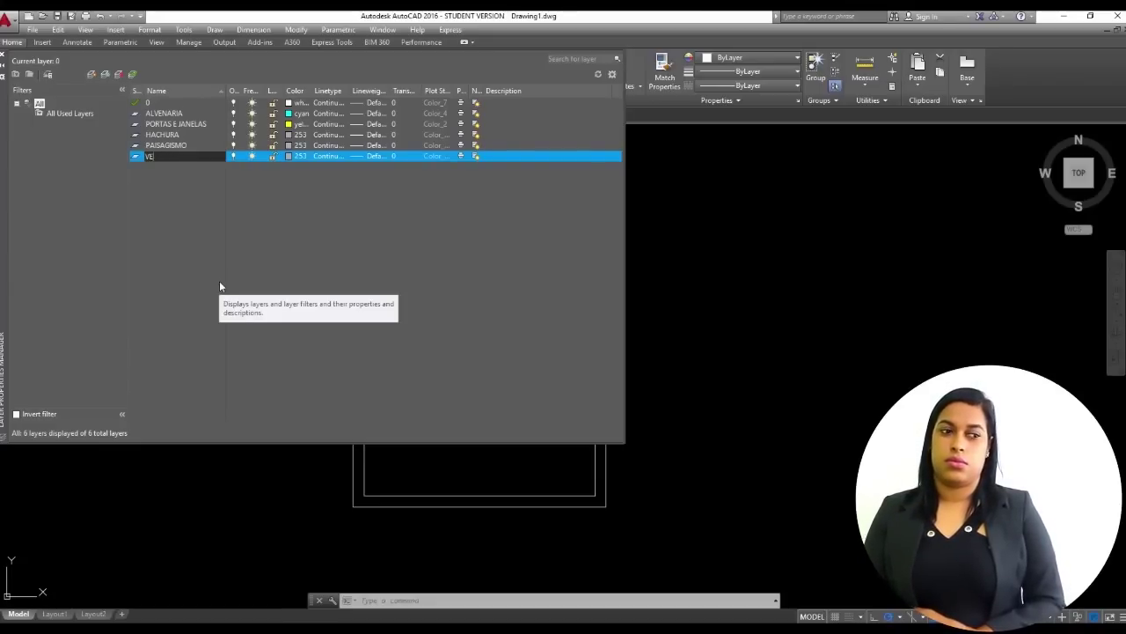
{"action": "type", "text": "ICULOS"}
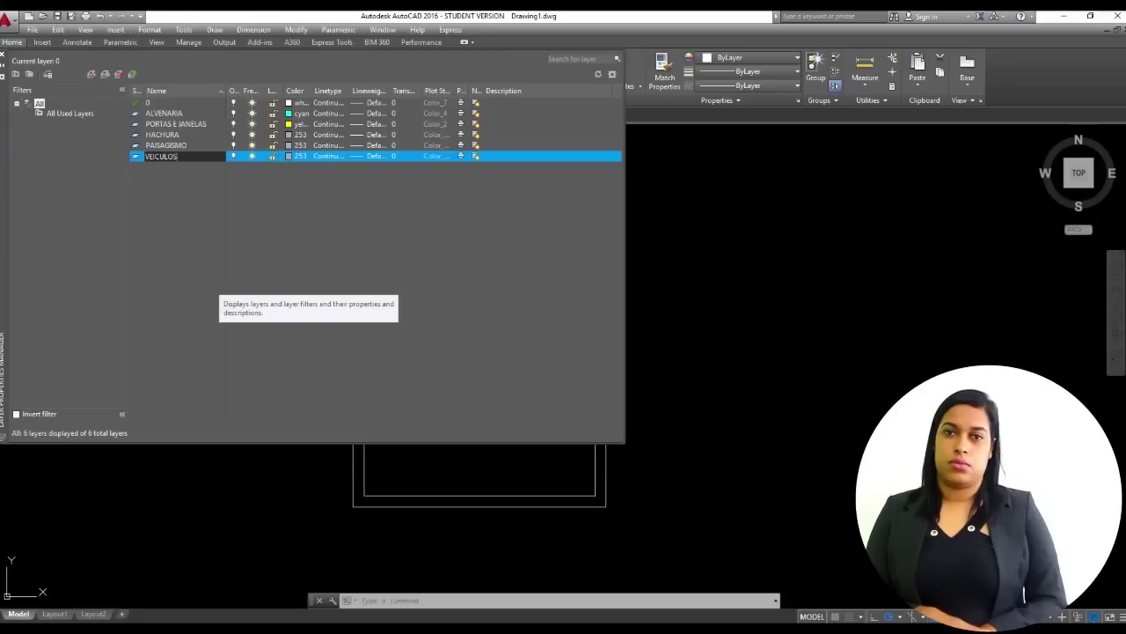
{"action": "key", "text": "Return"}
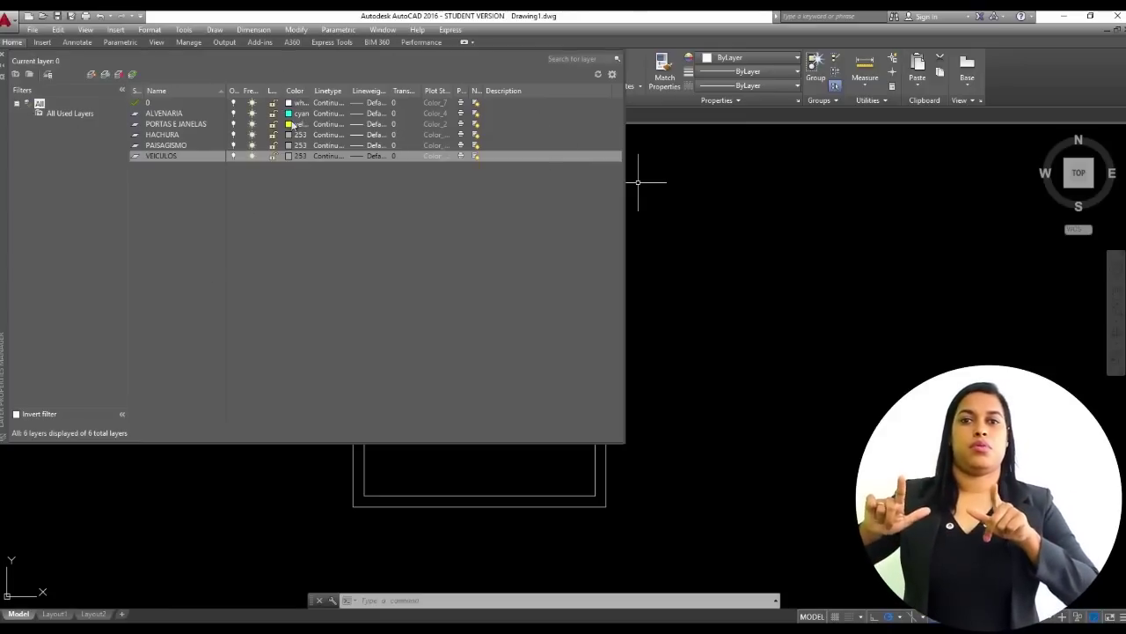
{"action": "left_click", "coordinate": [178, 114]}
{"action": "left_click", "coordinate": [184, 125]}
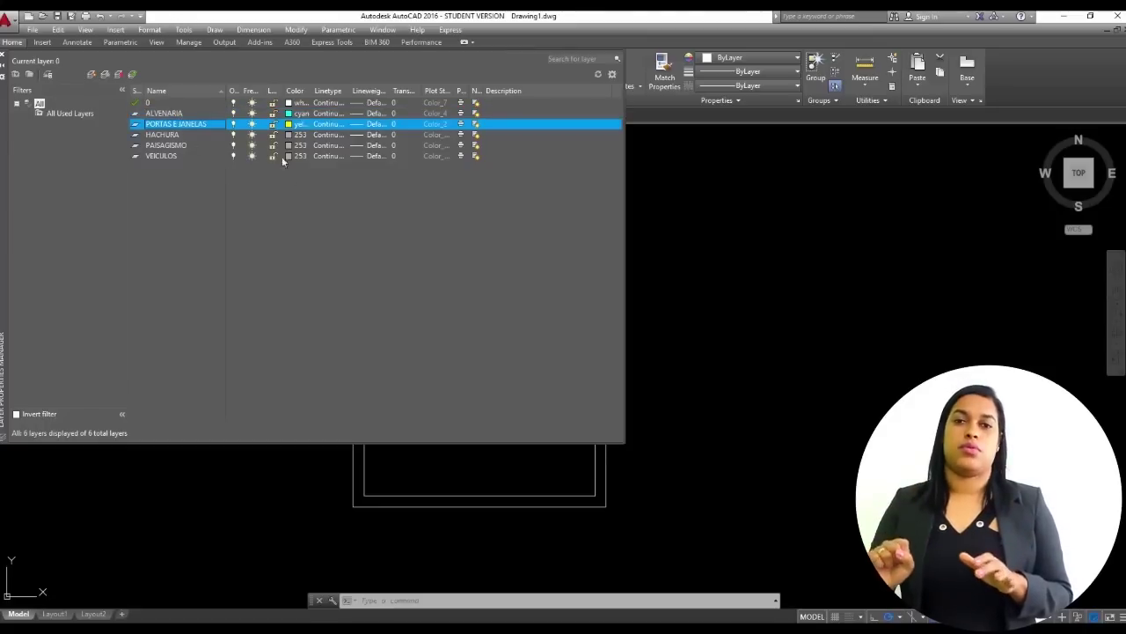
{"action": "left_click", "coordinate": [4, 57]}
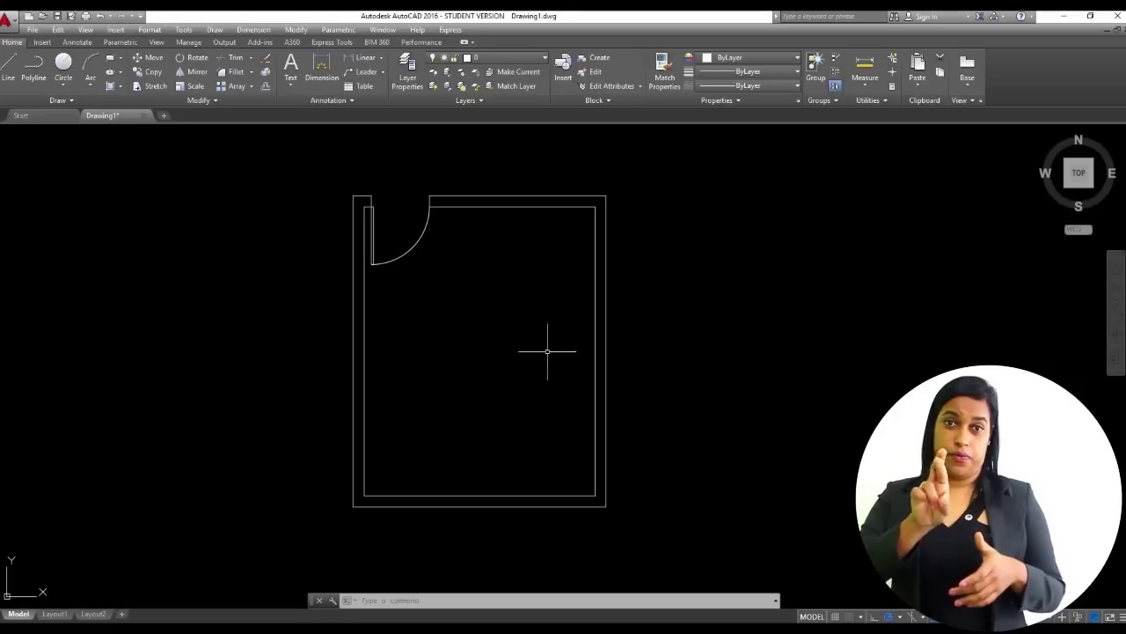
- Move the room's outer and inner wall lines and the short jamb lines at the door opening to the ALVENARIA layer
{"action": "left_click", "coordinate": [672, 181]}
{"action": "left_click", "coordinate": [563, 279]}
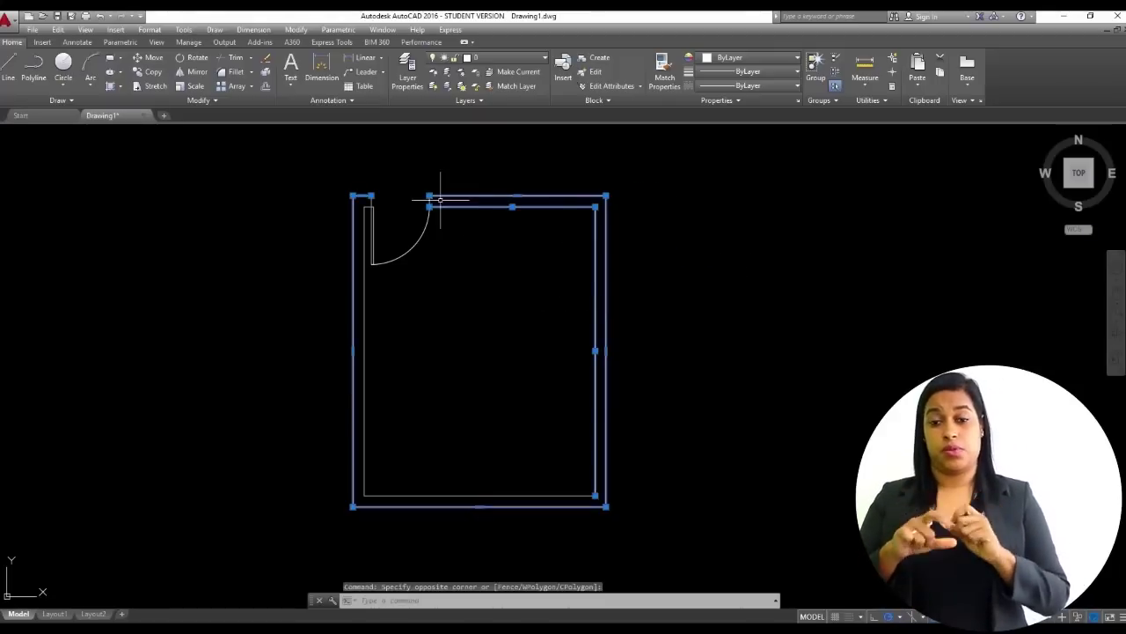
{"action": "left_click", "coordinate": [560, 496]}
{"action": "left_click", "coordinate": [365, 396]}
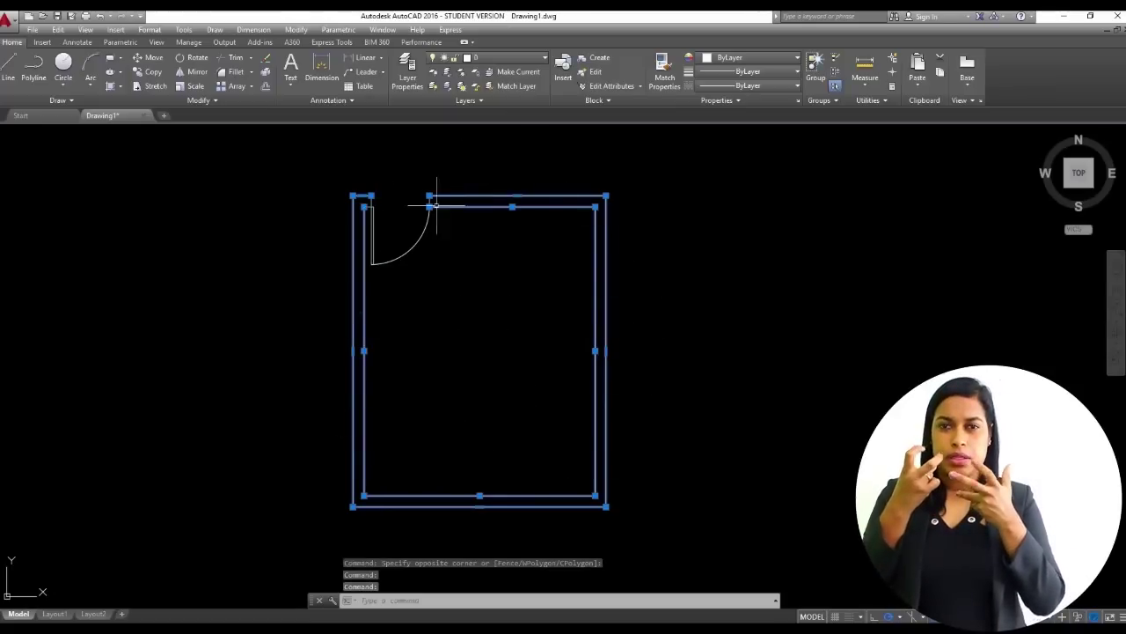
{"action": "scroll", "coordinate": [420, 179], "scroll_direction": "up", "scroll_amount": 6}
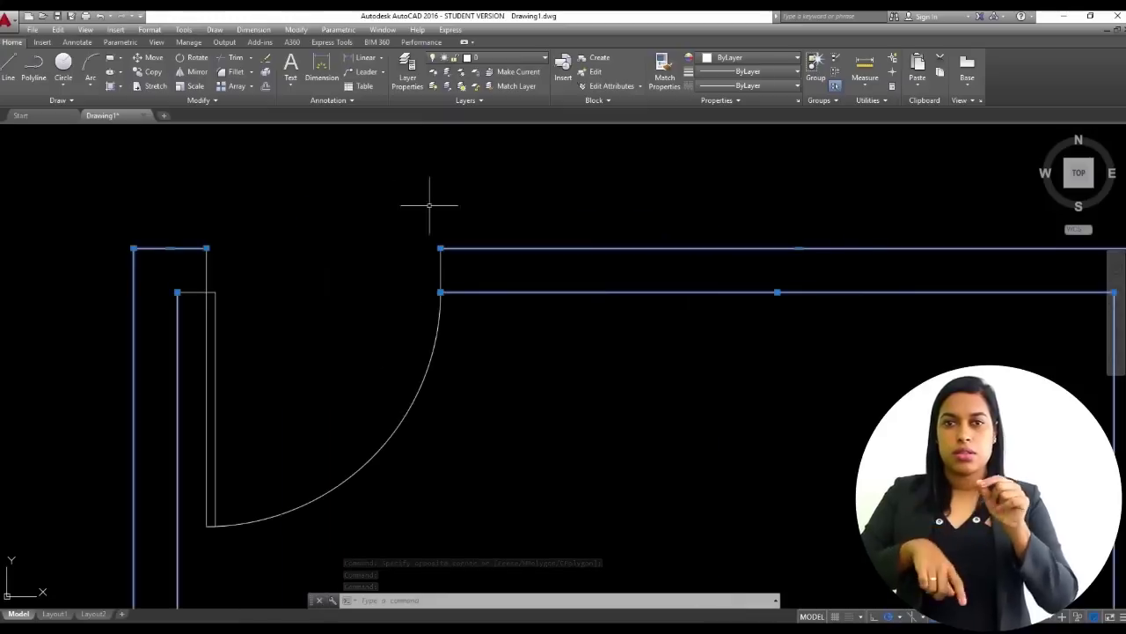
{"action": "left_click", "coordinate": [482, 271]}
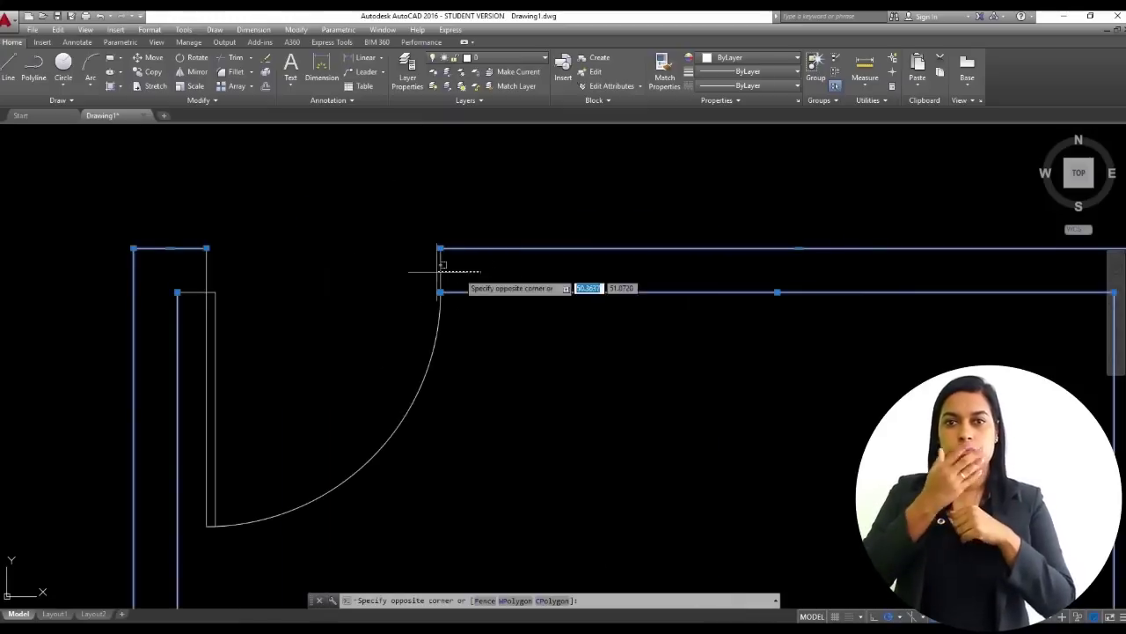
{"action": "left_click", "coordinate": [195, 264]}
{"action": "scroll", "coordinate": [448, 232], "scroll_direction": "down", "scroll_amount": 8}
{"action": "scroll", "coordinate": [506, 316], "scroll_direction": "up", "scroll_amount": 2}
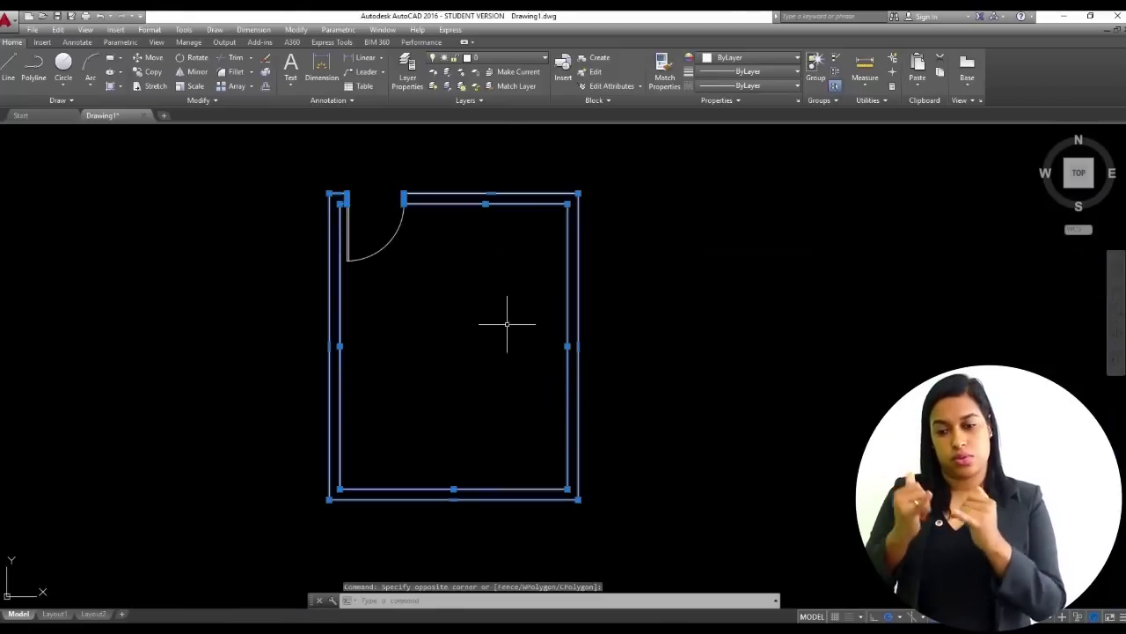
{"action": "scroll", "coordinate": [621, 309], "scroll_direction": "up", "scroll_amount": 2}
{"action": "scroll", "coordinate": [622, 309], "scroll_direction": "down", "scroll_amount": 2}
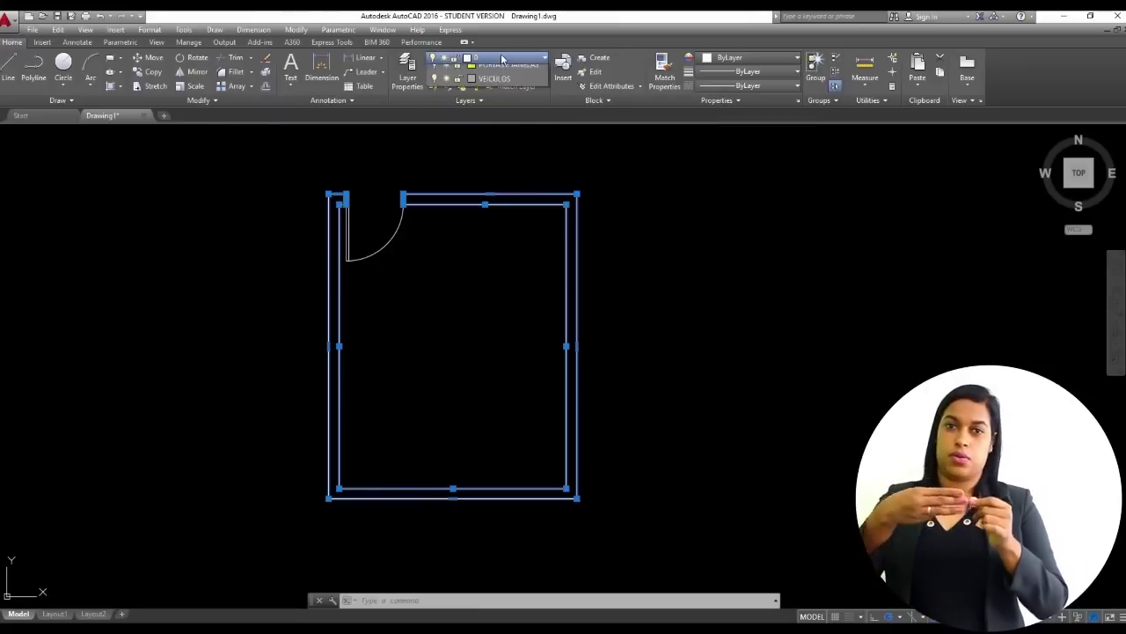
{"action": "left_click", "coordinate": [502, 58]}
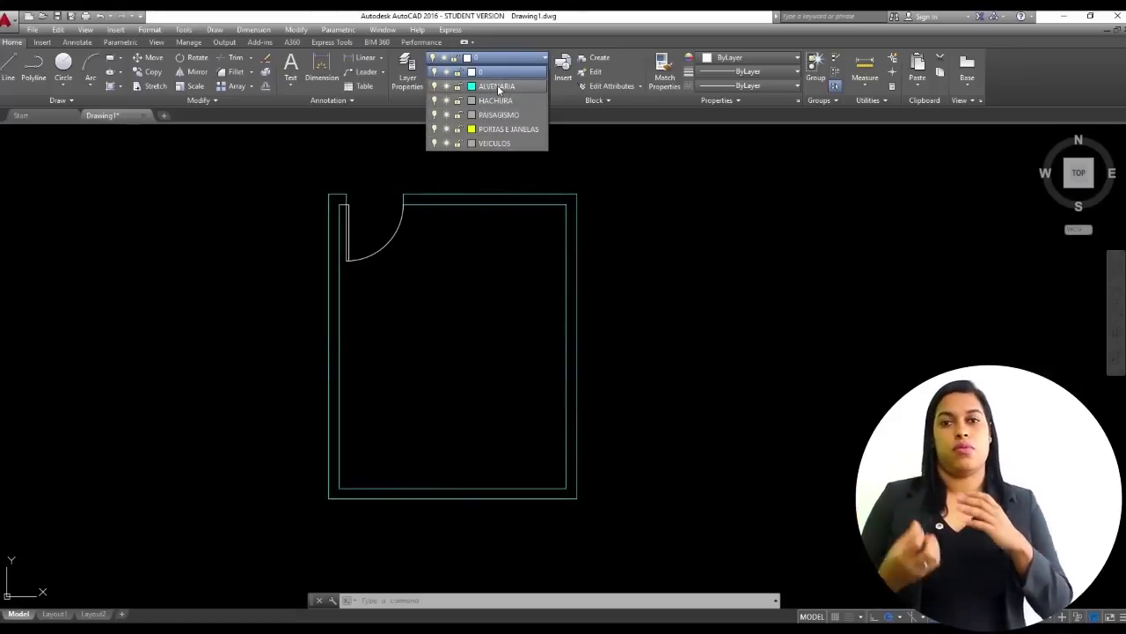
{"action": "left_click", "coordinate": [496, 86]}
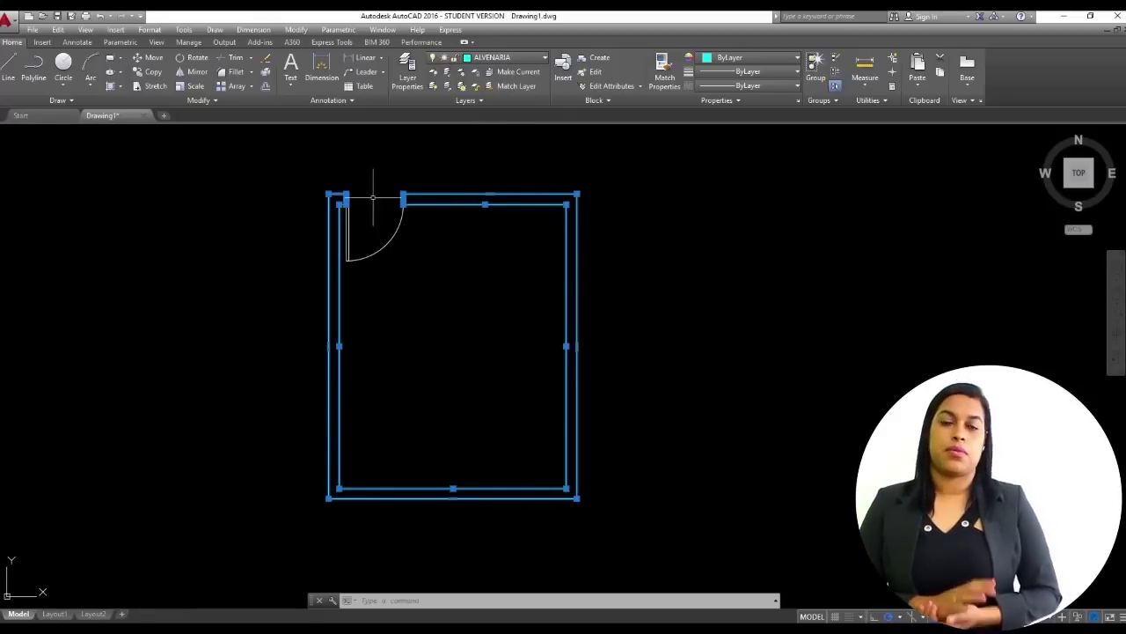
{"action": "left_click", "coordinate": [483, 311]}
{"action": "key", "text": "Escape"}
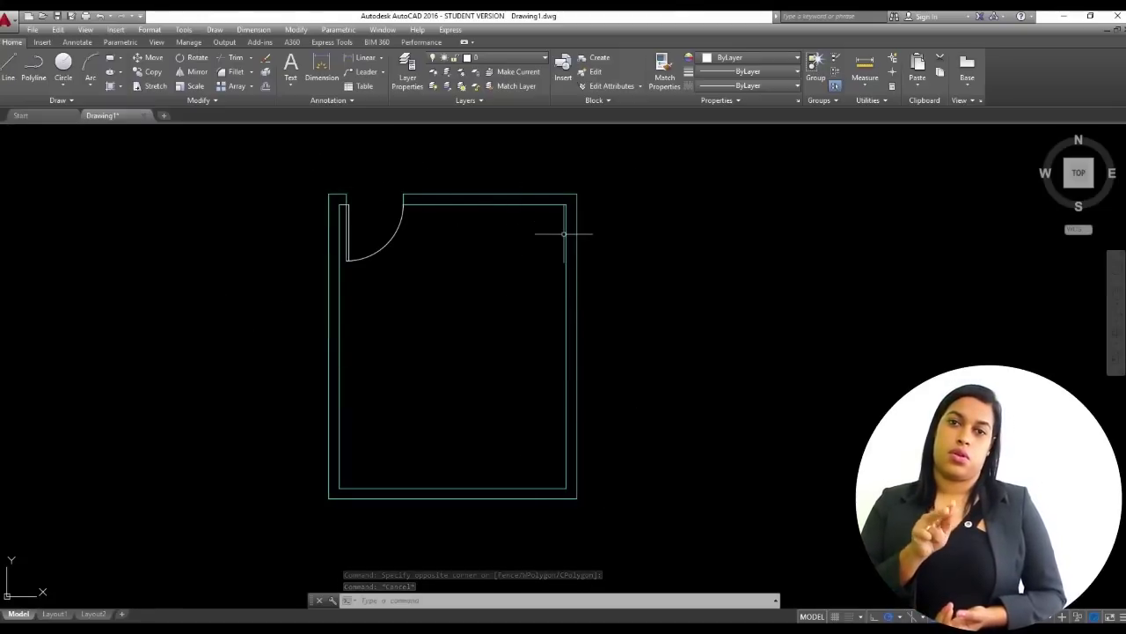
- Move the remaining short inner wall line beside the door's hinge side to the ALVENARIA layer
{"action": "scroll", "coordinate": [347, 207], "scroll_direction": "up", "scroll_amount": 6}
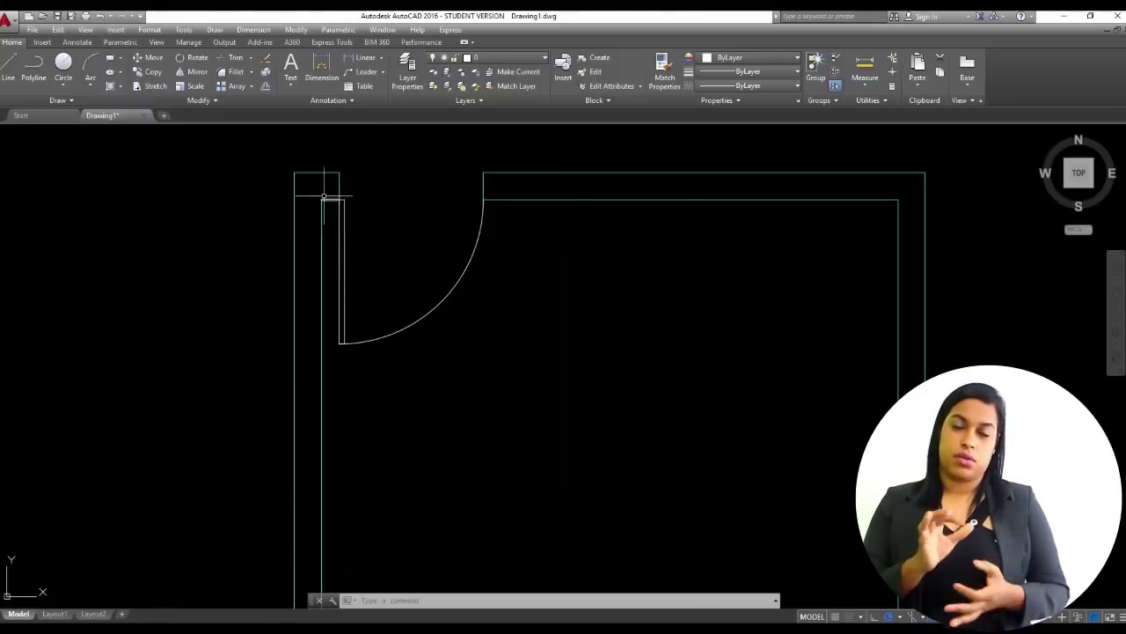
{"action": "left_click", "coordinate": [370, 221]}
{"action": "left_click", "coordinate": [356, 291]}
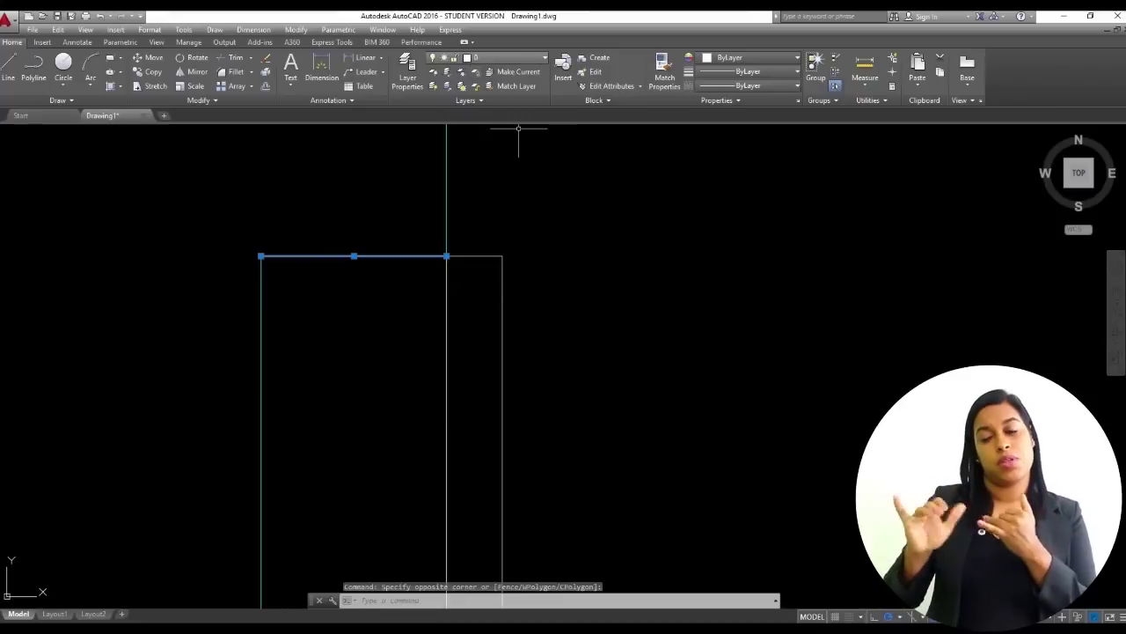
{"action": "left_click", "coordinate": [498, 58]}
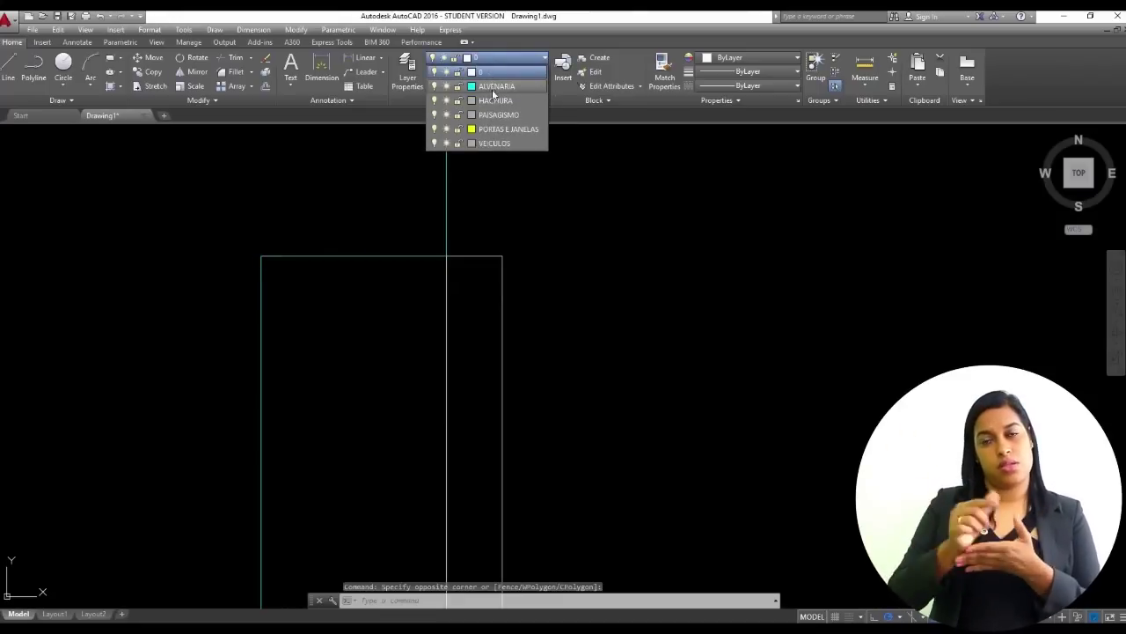
{"action": "left_click", "coordinate": [495, 86]}
{"action": "scroll", "coordinate": [394, 234], "scroll_direction": "down", "scroll_amount": 5}
{"action": "key", "text": "Escape"}
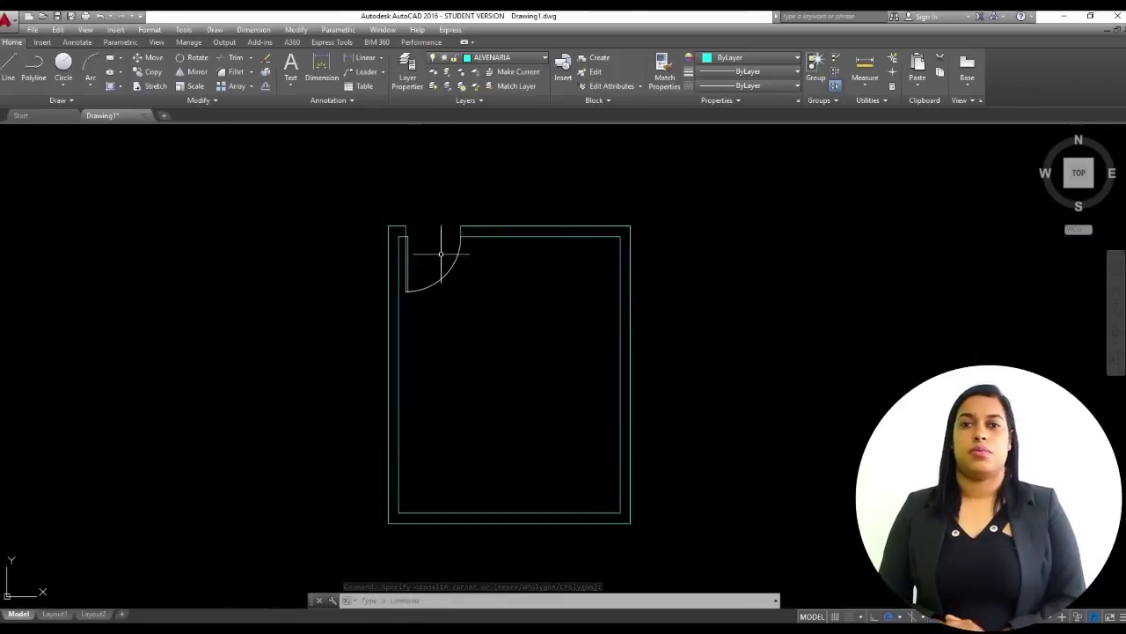
{"action": "key", "text": "Escape"}
- Move the door leaf and its swing arc to the PORTAS E JANELAS layer
{"action": "scroll", "coordinate": [467, 279], "scroll_direction": "up", "scroll_amount": 4}
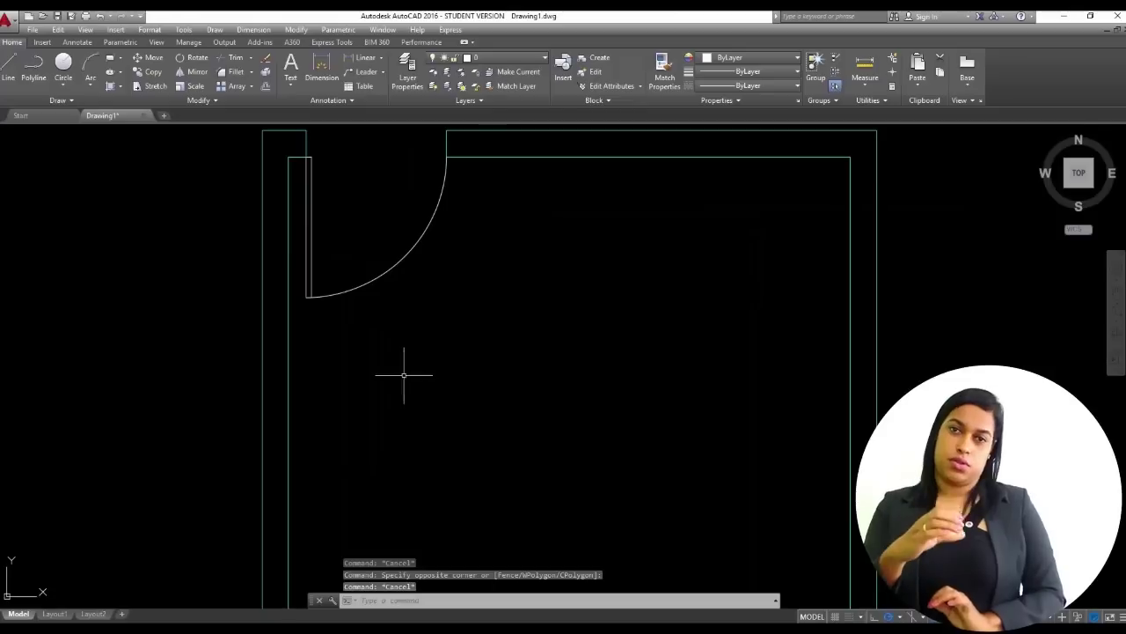
{"action": "left_click", "coordinate": [407, 339]}
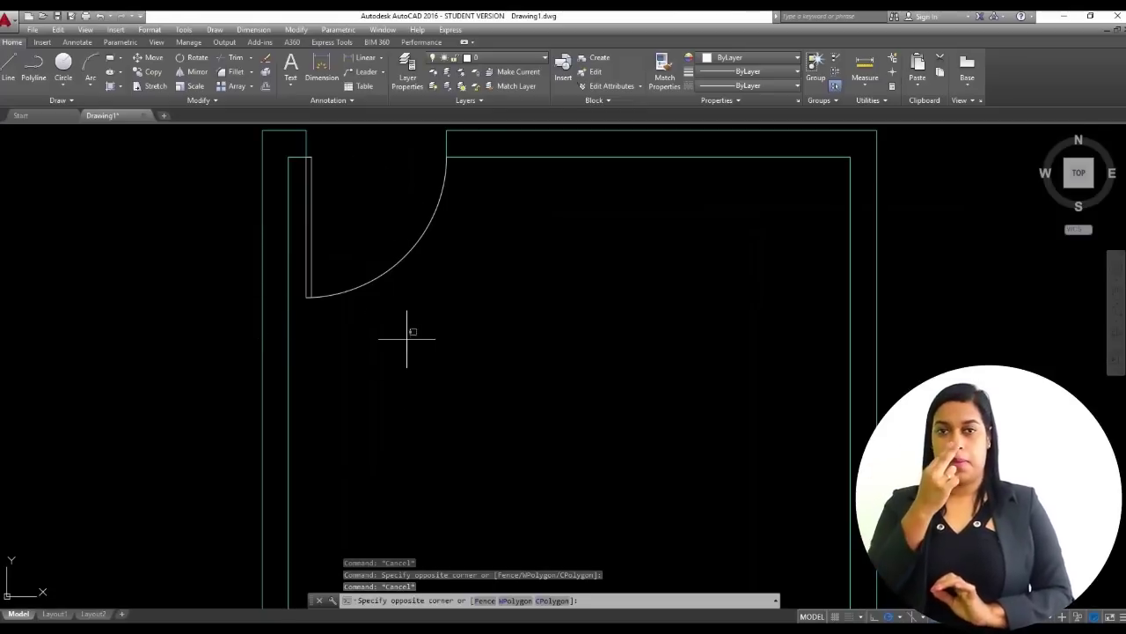
{"action": "left_click", "coordinate": [303, 232]}
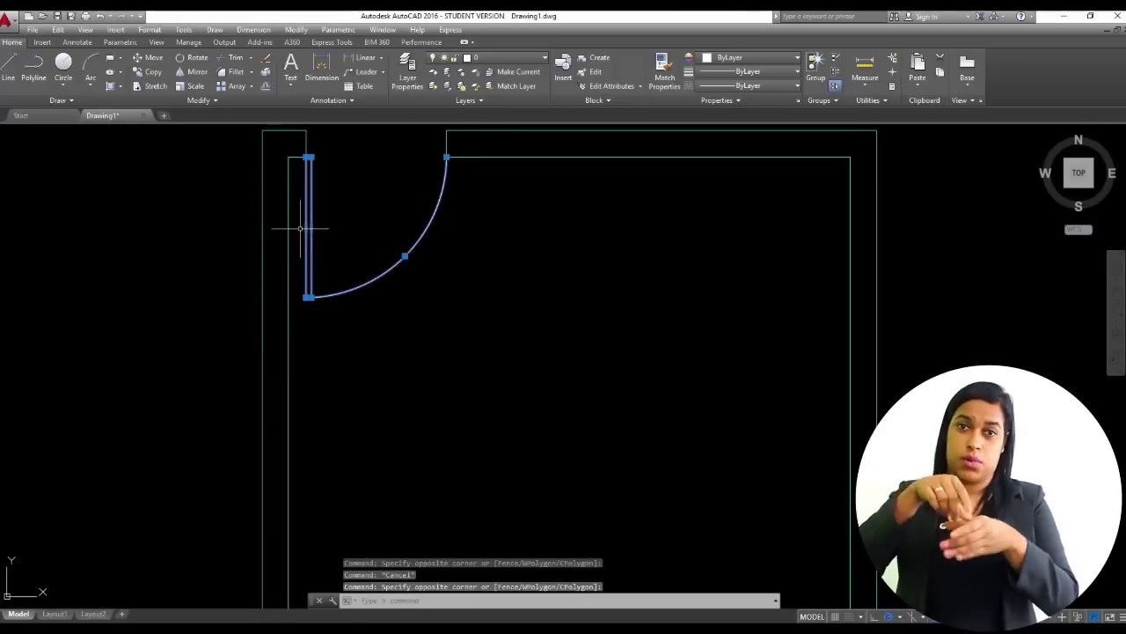
{"action": "left_click", "coordinate": [489, 58]}
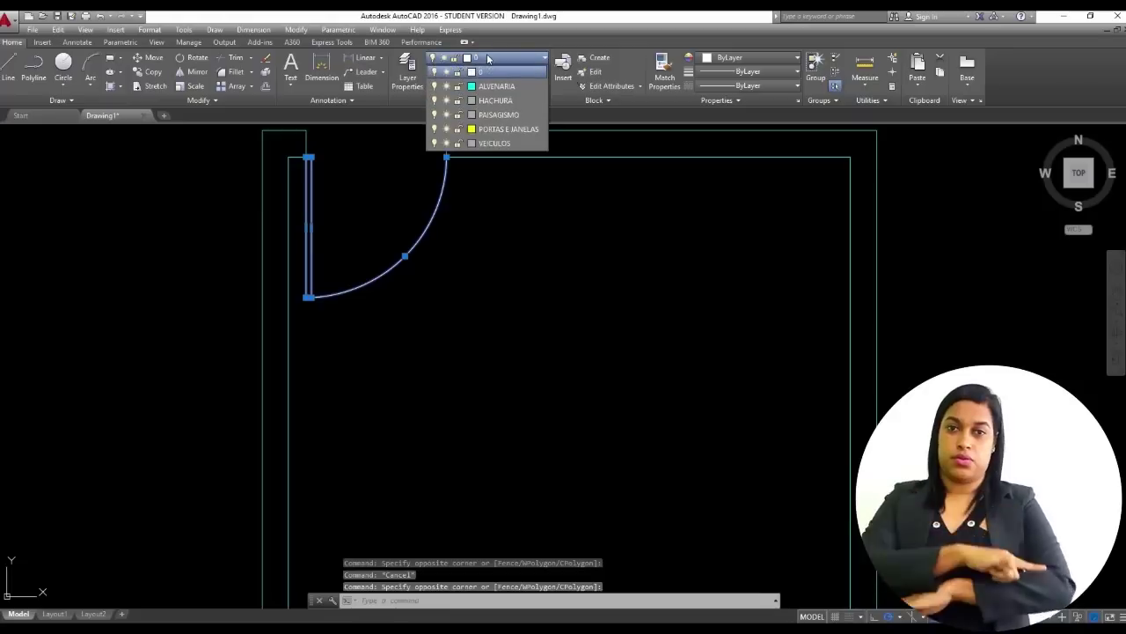
{"action": "left_click", "coordinate": [508, 128]}
{"action": "key", "text": "Escape"}
{"action": "key", "text": "Escape"}
{"action": "key", "text": "Escape"}
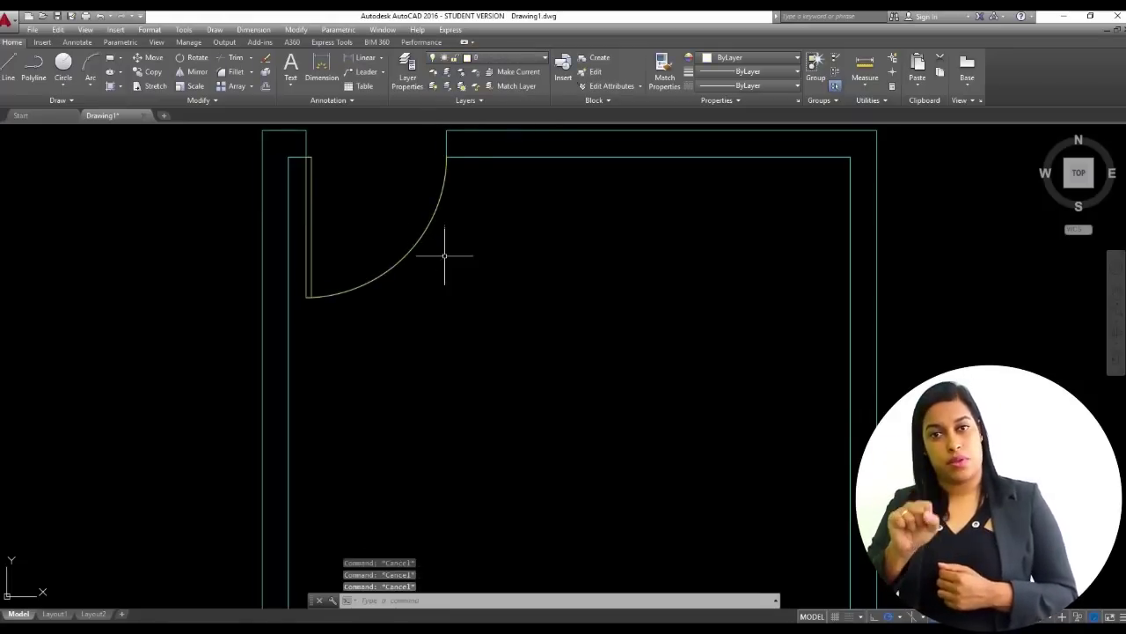
- Select the door leaf and swing arc to examine their layer and object color setting, and clear the selection
{"action": "scroll", "coordinate": [419, 257], "scroll_direction": "down", "scroll_amount": 2}
{"action": "middle_click_drag", "start_coordinate": [498, 340], "coordinate": [478, 291]}
{"action": "scroll", "coordinate": [467, 319], "scroll_direction": "down", "scroll_amount": 2}
{"action": "scroll", "coordinate": [543, 226], "scroll_direction": "up", "scroll_amount": 2}
{"action": "middle_click_drag", "start_coordinate": [485, 296], "coordinate": [514, 249]}
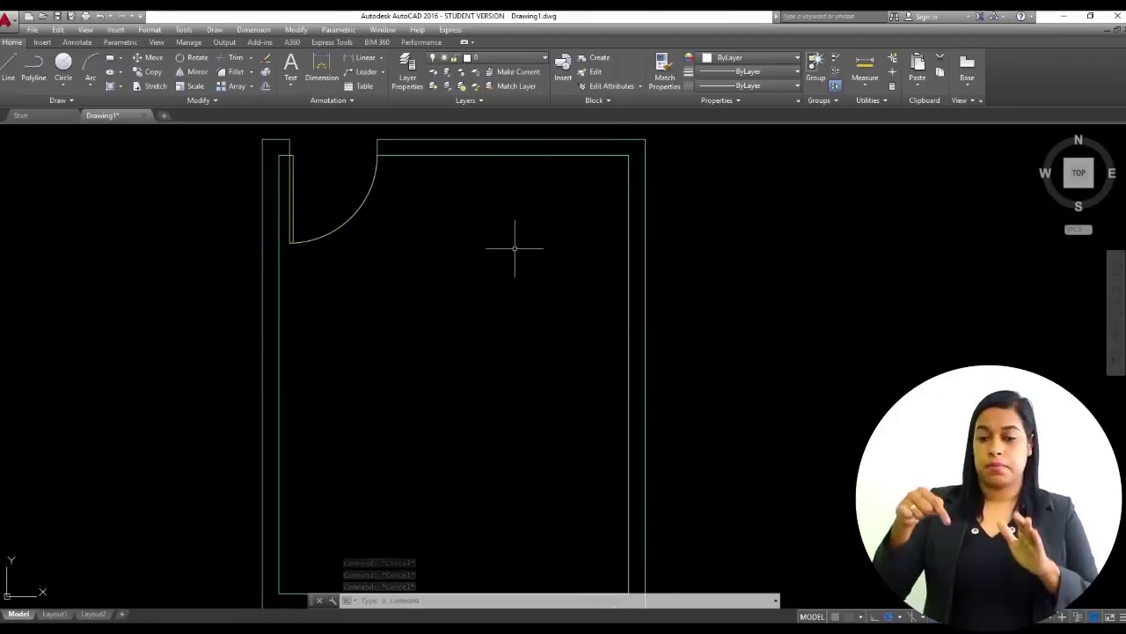
{"action": "left_click", "coordinate": [341, 248]}
{"action": "left_click", "coordinate": [284, 183]}
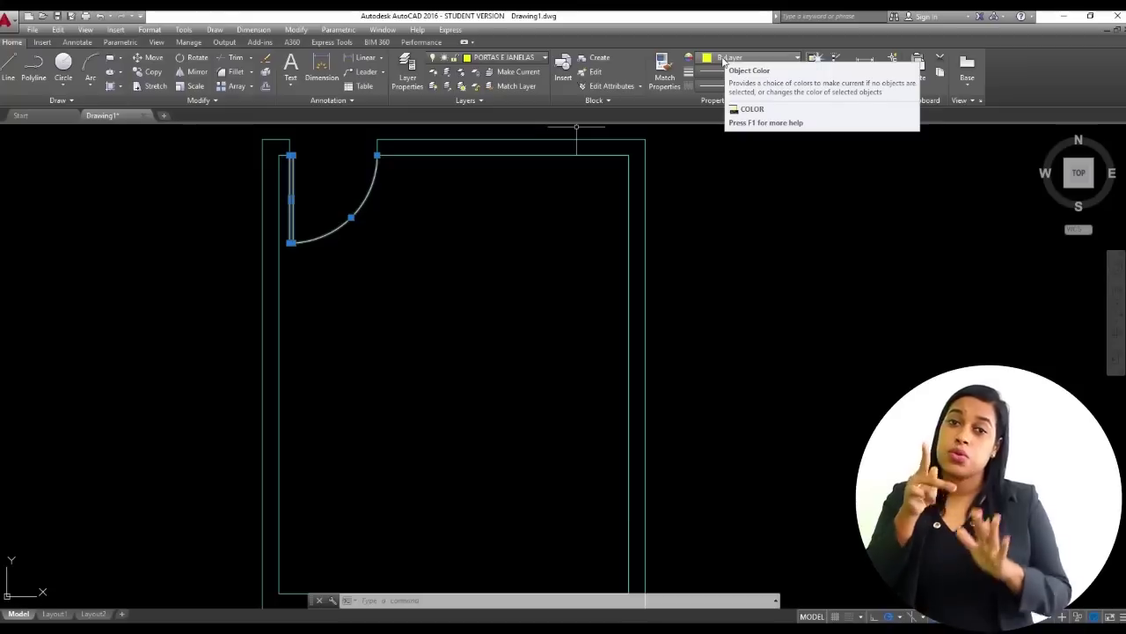
{"action": "key", "text": "Escape"}
{"action": "key", "text": "Escape"}
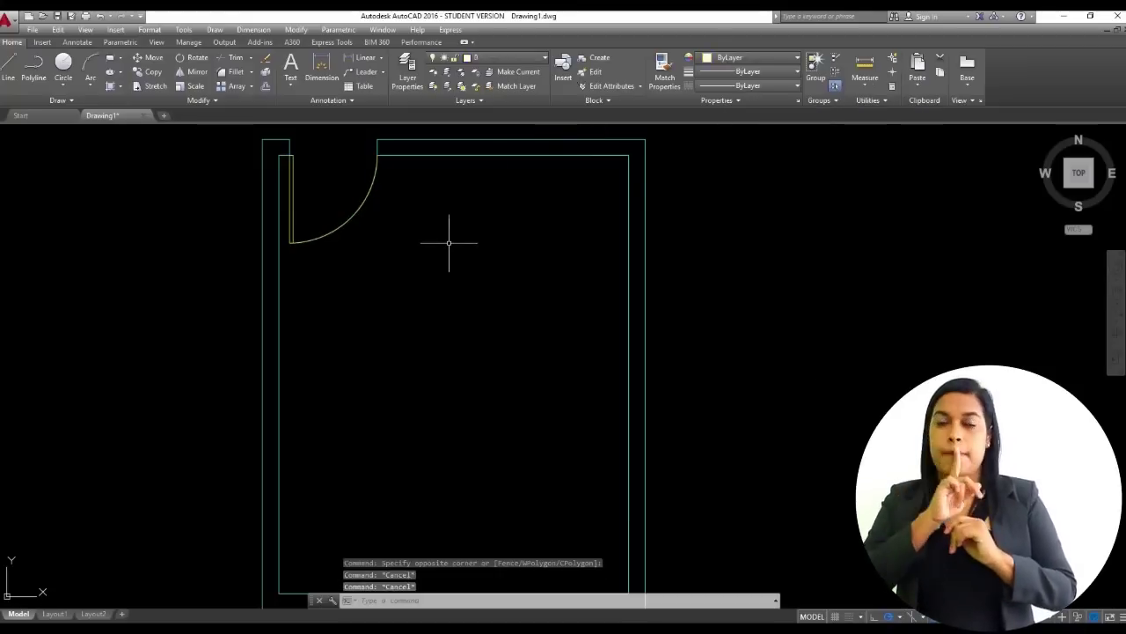
- Override the object color of the door's swing arc with Red, keeping it on its current layer
{"action": "left_click", "coordinate": [360, 212]}
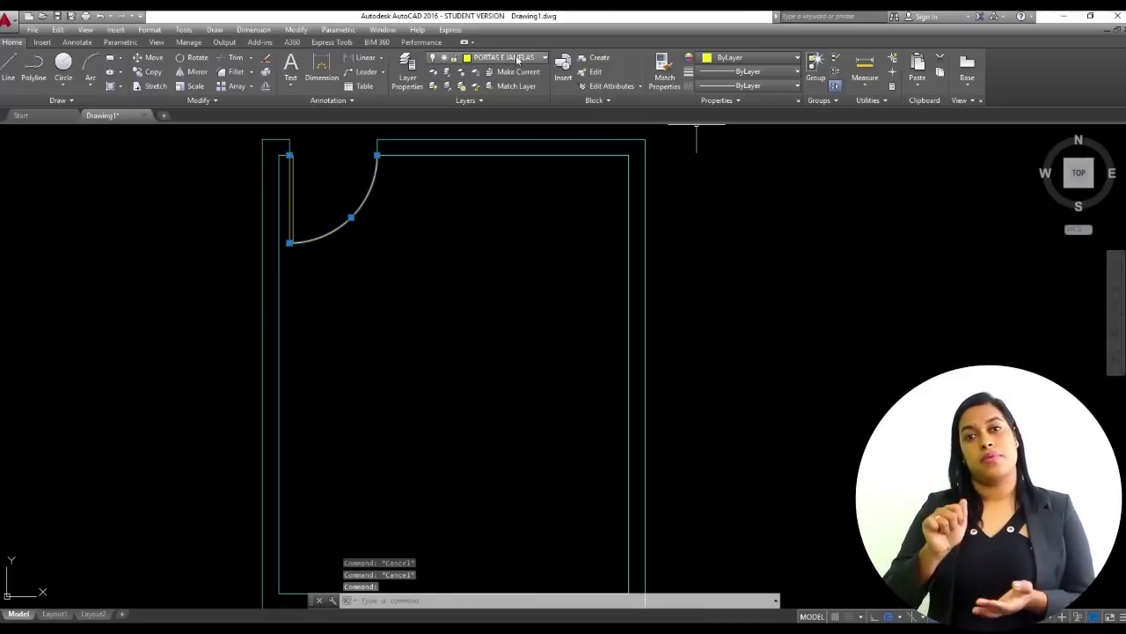
{"action": "left_click", "coordinate": [748, 60]}
{"action": "left_click", "coordinate": [704, 179]}
{"action": "left_click", "coordinate": [704, 179]}
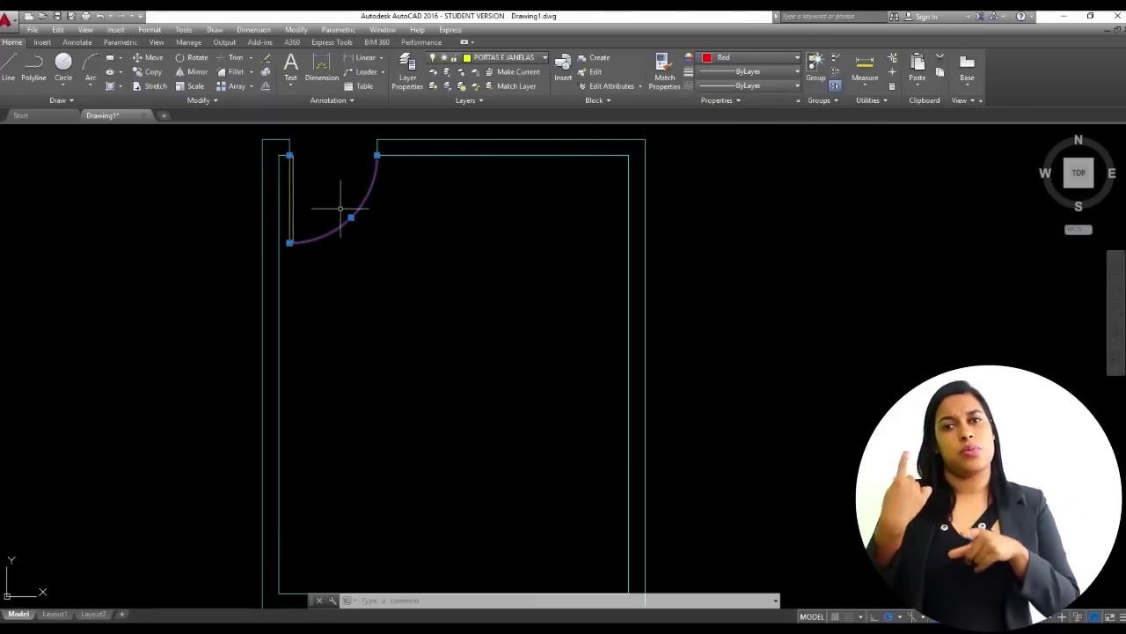
{"action": "key", "text": "Escape"}
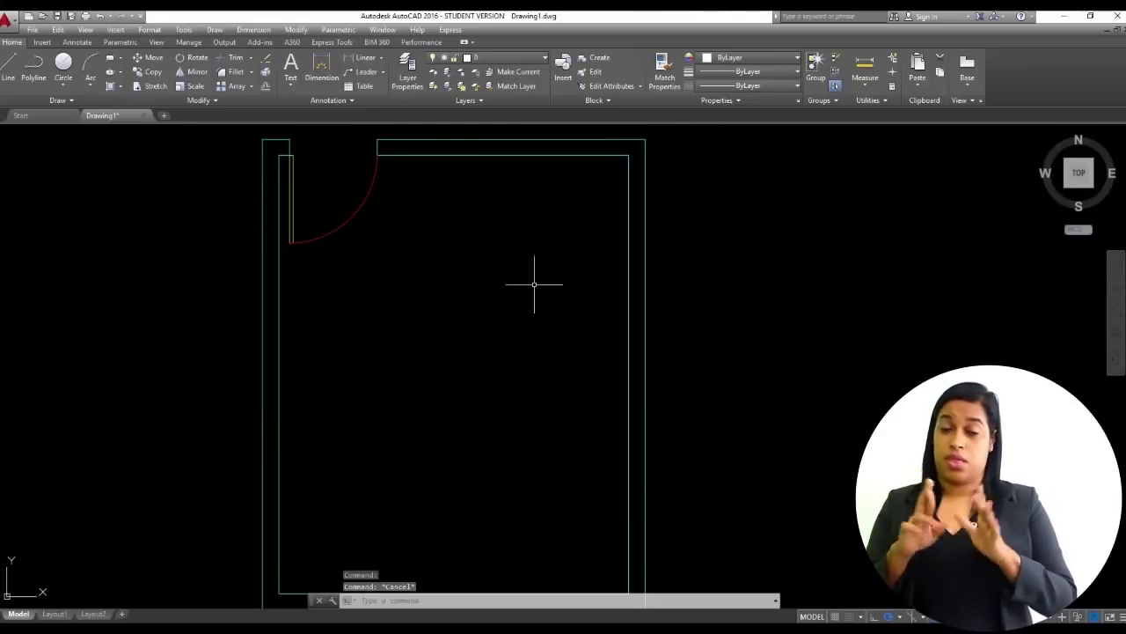